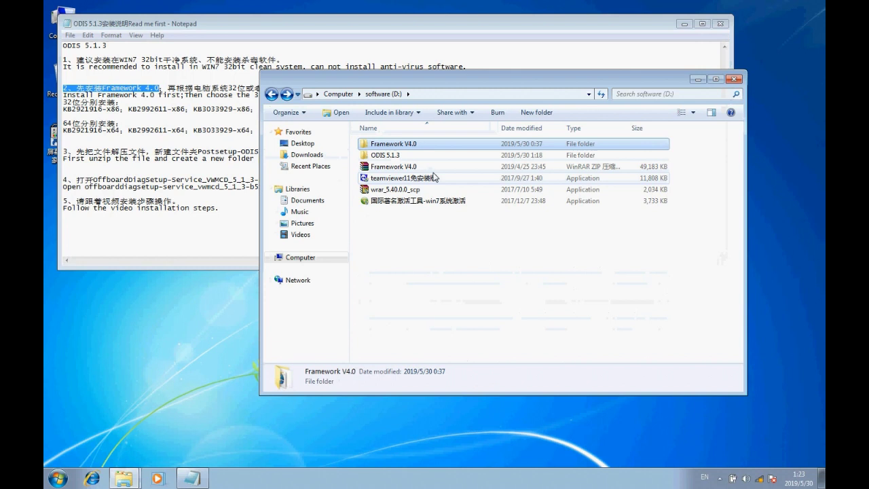
- Run dotNetFx40_Full_x86_x64 from Framework V4.0 as administrator, then go back to software (D:)
double_click(407, 147)
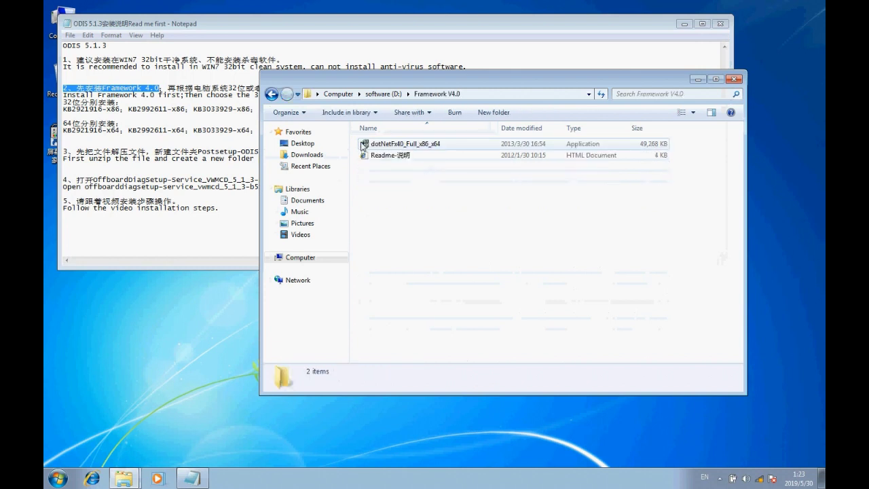
right_click(392, 148)
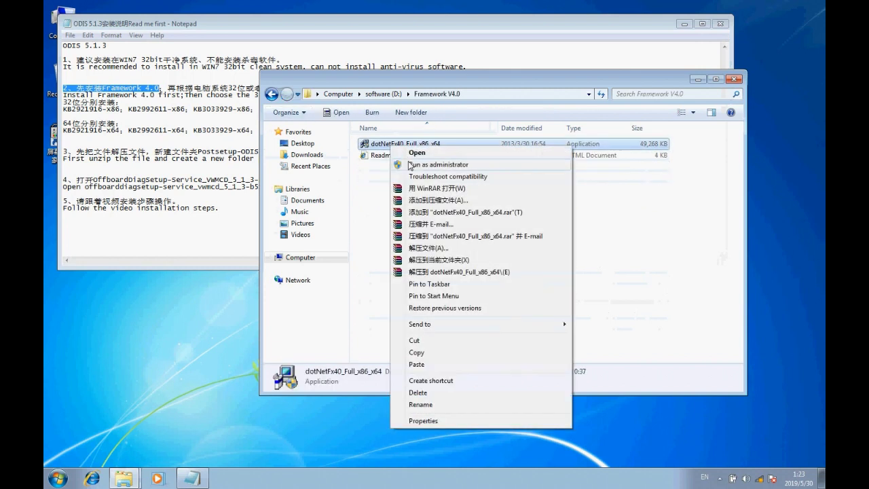
left_click(409, 164)
left_click(272, 95)
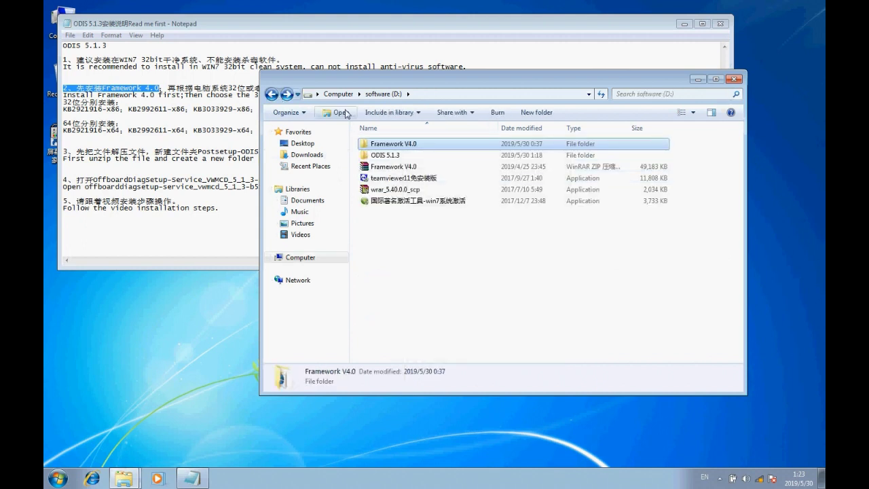
left_click_drag(432, 78, 422, 166)
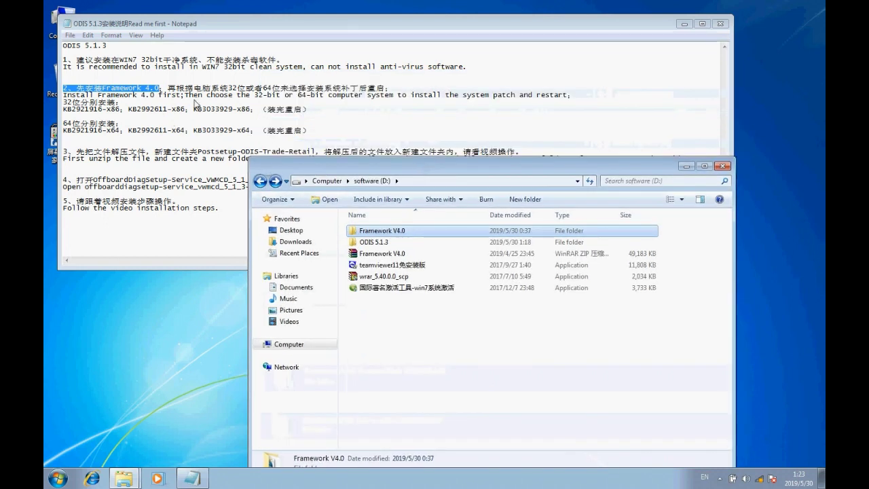
- Highlight the Notepad sentence about choosing patches for 32- or 64-bit systems
left_click(156, 100)
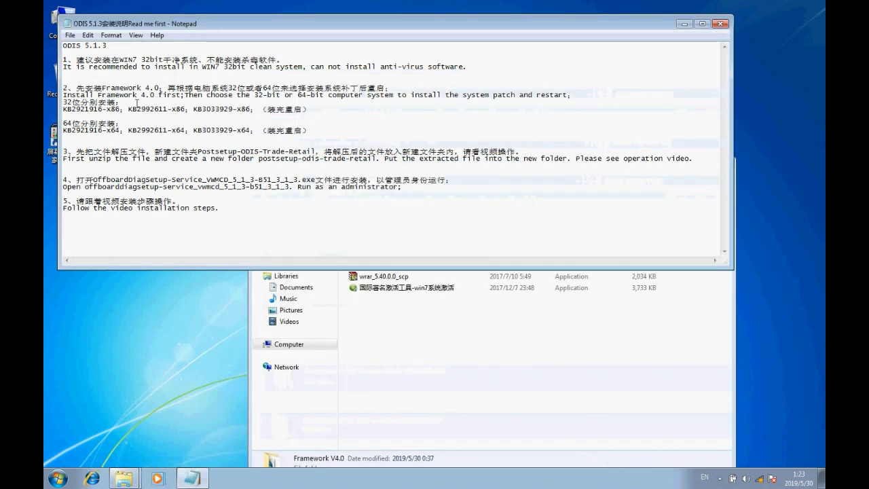
left_click_drag(167, 88, 386, 89)
left_click_drag(357, 24, 421, 22)
- Check Computer Properties to confirm the PC runs 32-bit Windows 7 Professional
right_click(80, 23)
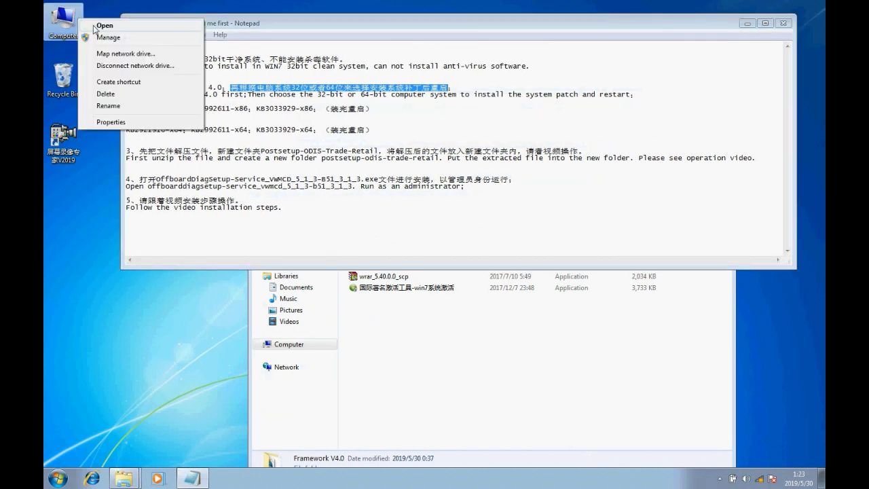
left_click(111, 122)
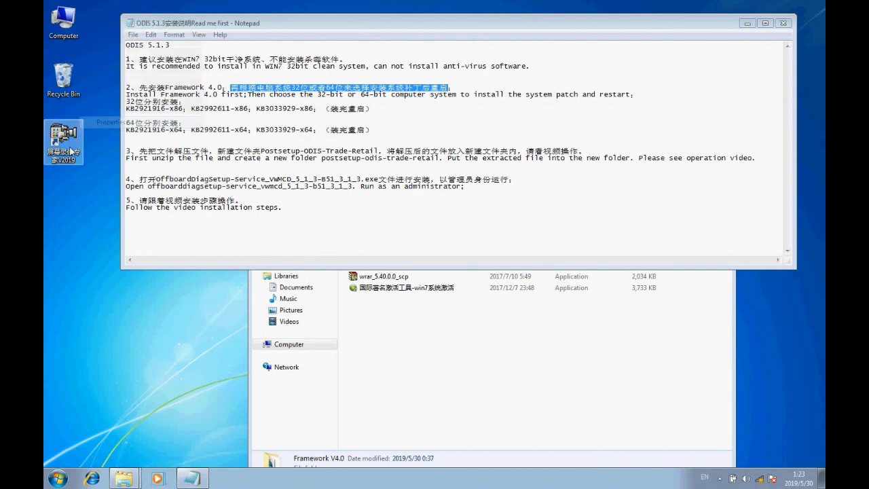
left_click_drag(379, 83, 268, 82)
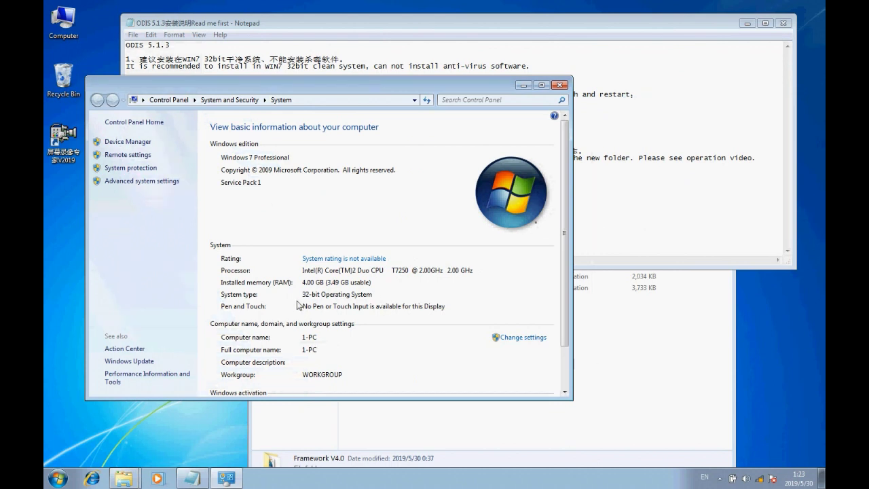
left_click(564, 85)
- Open ODIS 5.1.3\03.Windows_update and select the KB2921916-x86 update file
left_click(468, 280)
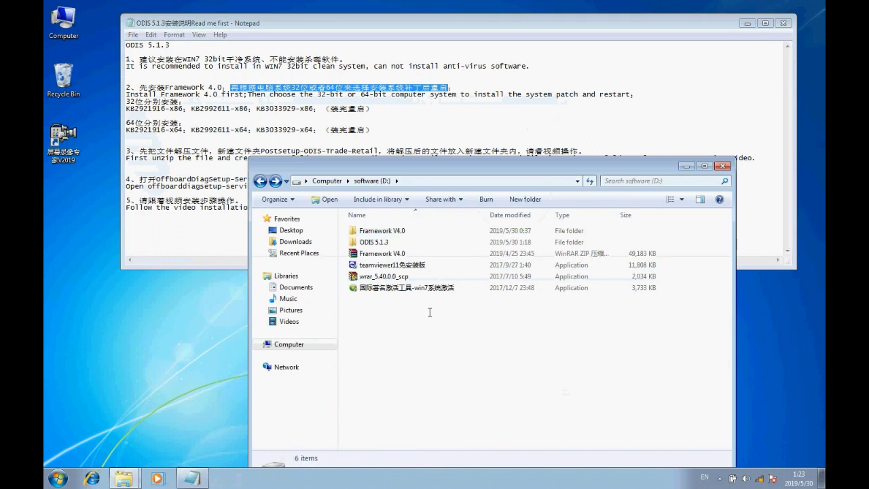
double_click(391, 242)
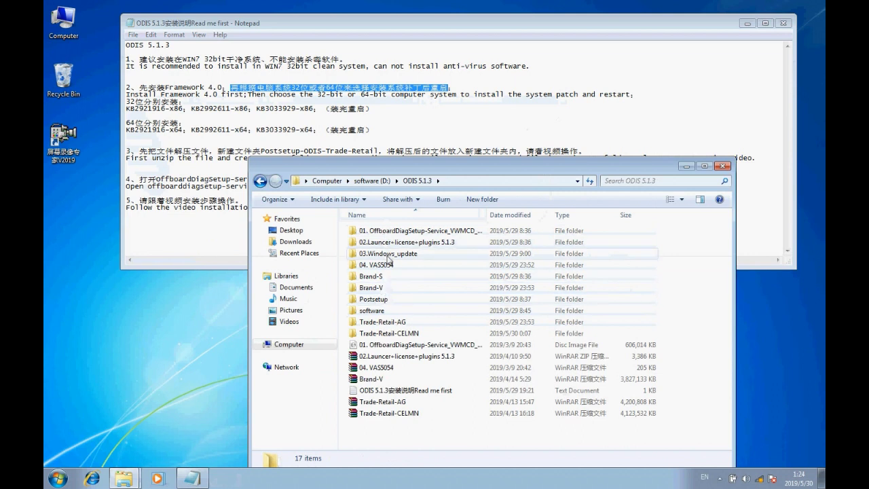
double_click(389, 254)
left_click_drag(430, 174, 414, 162)
left_click(406, 231)
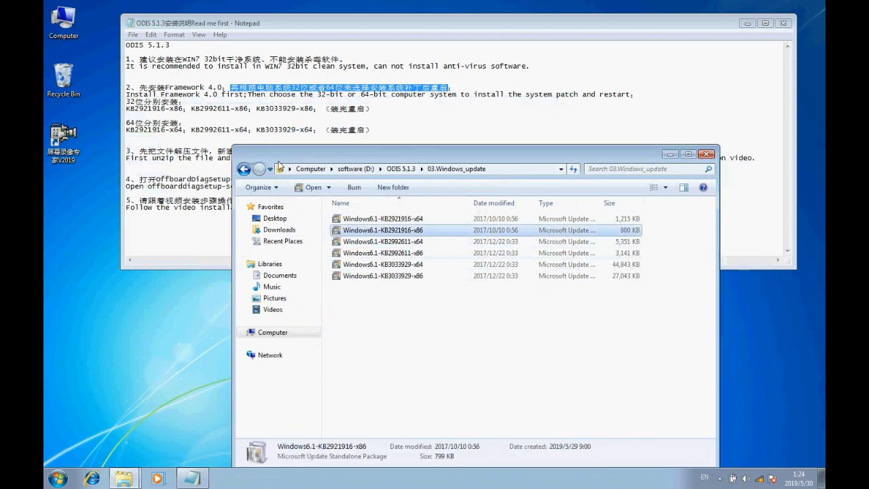
- Match the notes' 32-bit patch list against the KB2992611 and KB3033929 x86 files, then return to ODIS 5.1.3
left_click(143, 108)
left_click_drag(374, 109, 126, 109)
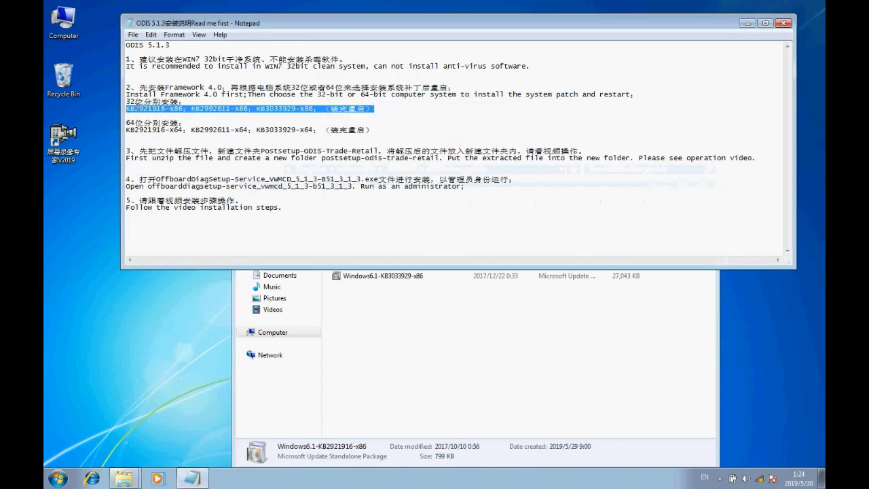
left_click_drag(382, 107, 124, 101)
key("alt+Tab")
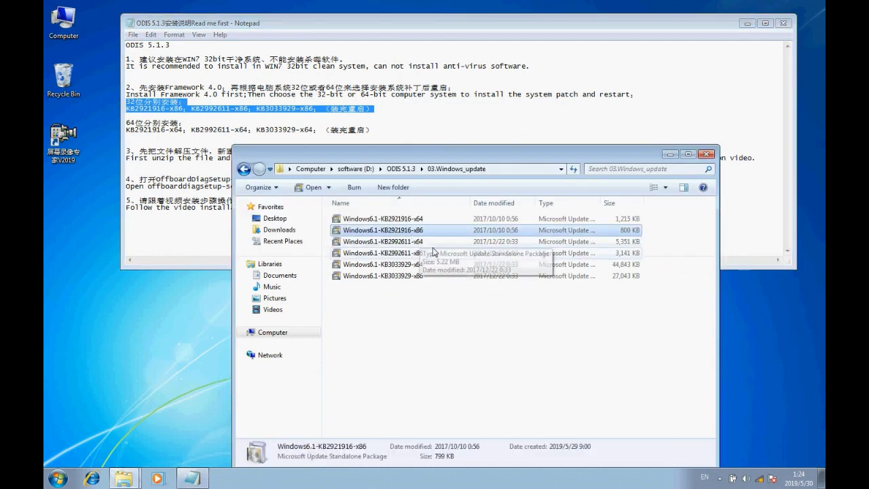
left_click(405, 254)
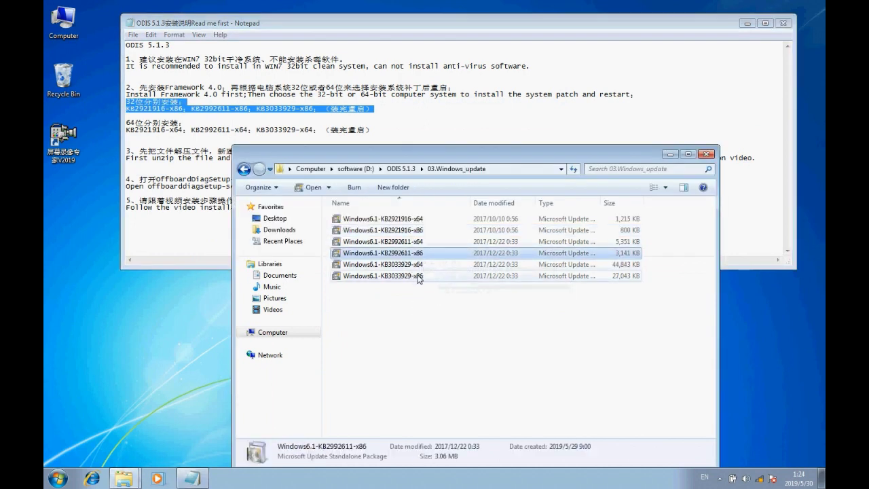
left_click(417, 277)
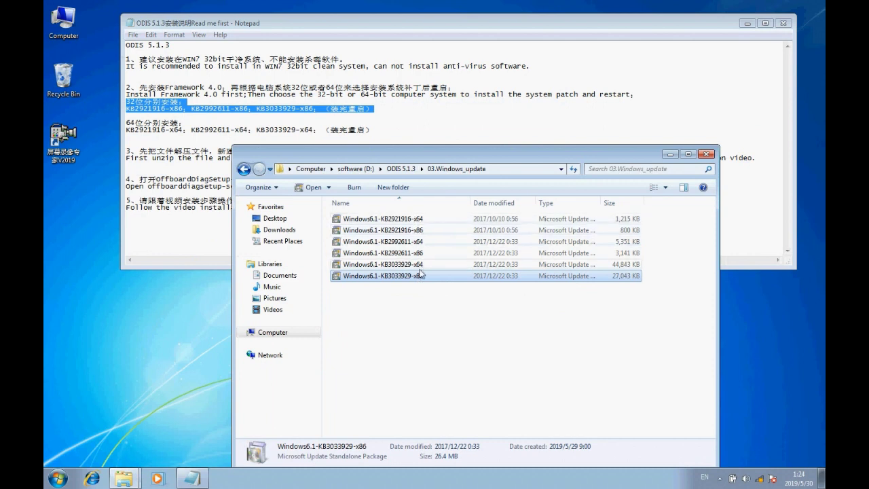
left_click(243, 169)
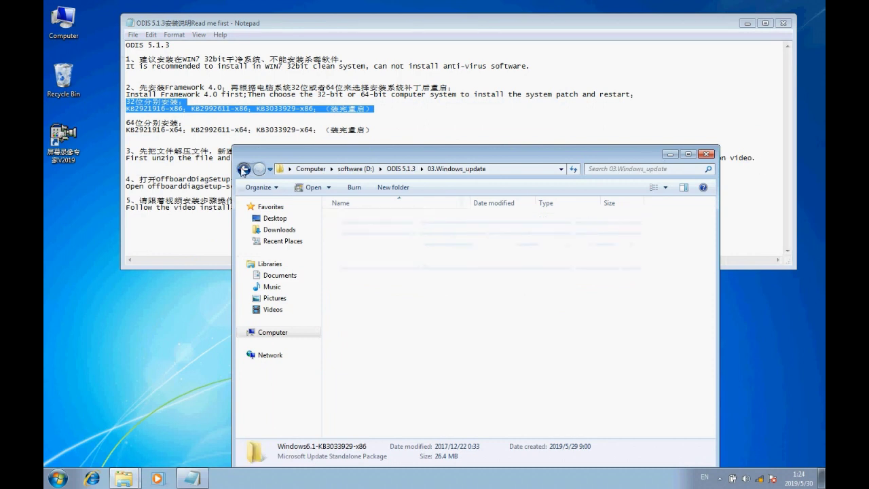
- Highlight step 3 in the notes and open the 01. OffboardDiagSetup-Service_VWMCD_5_1_3-B51_3_1_3 folder
left_click(309, 142)
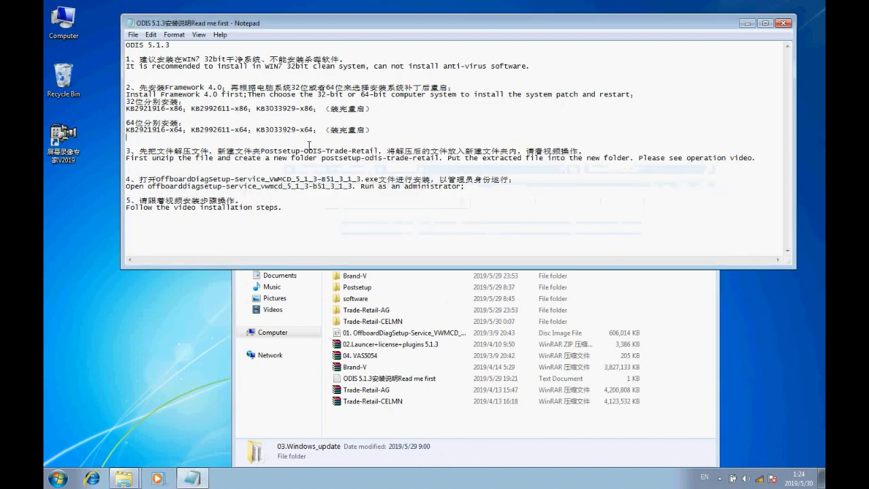
left_click_drag(756, 159, 117, 148)
left_click(372, 322)
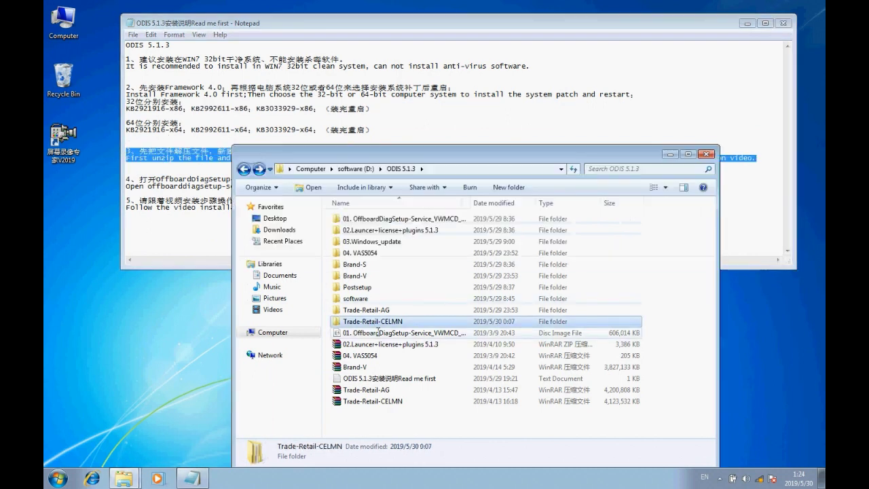
left_click(380, 332)
left_click(395, 218)
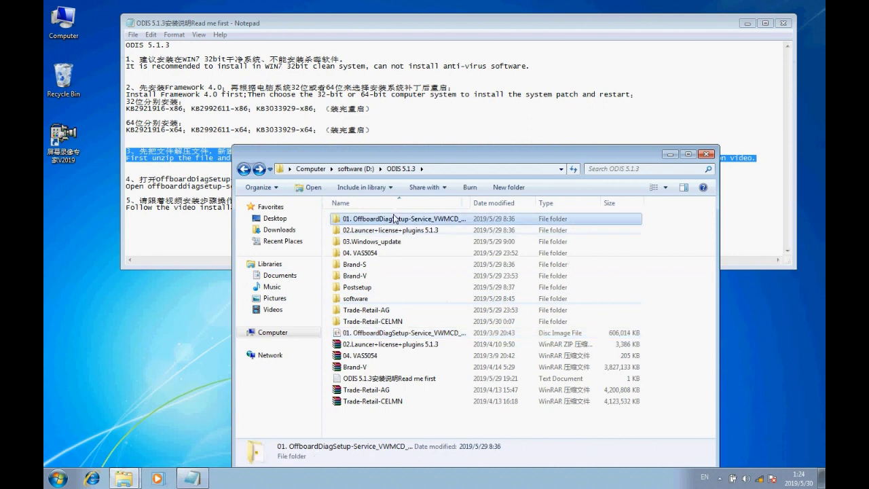
left_click(380, 334)
right_click(380, 334)
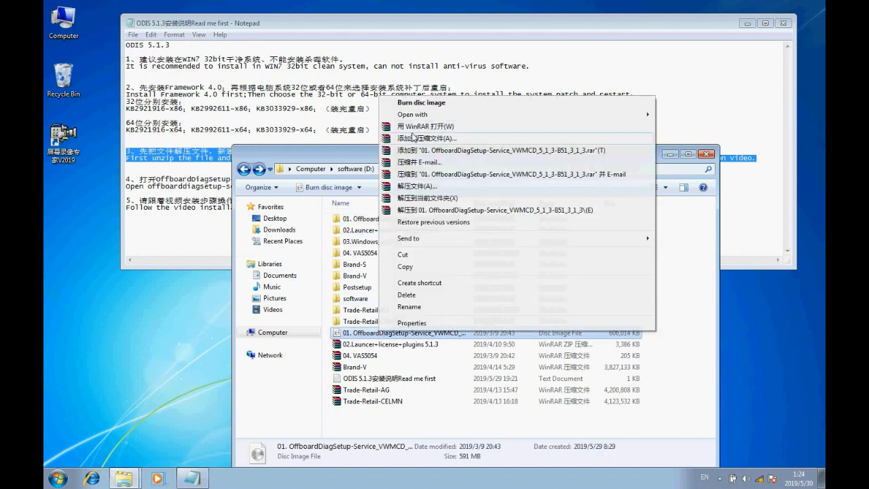
left_click(353, 216)
left_click(353, 218)
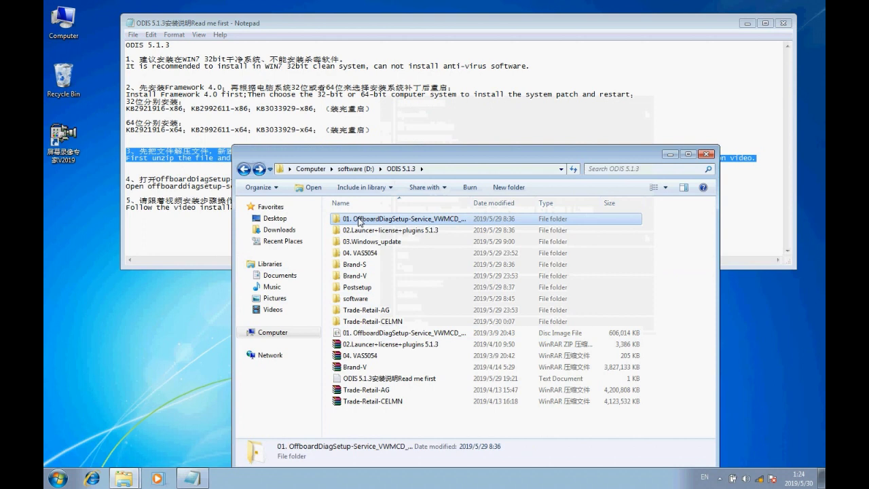
right_click(358, 218)
left_click(385, 229)
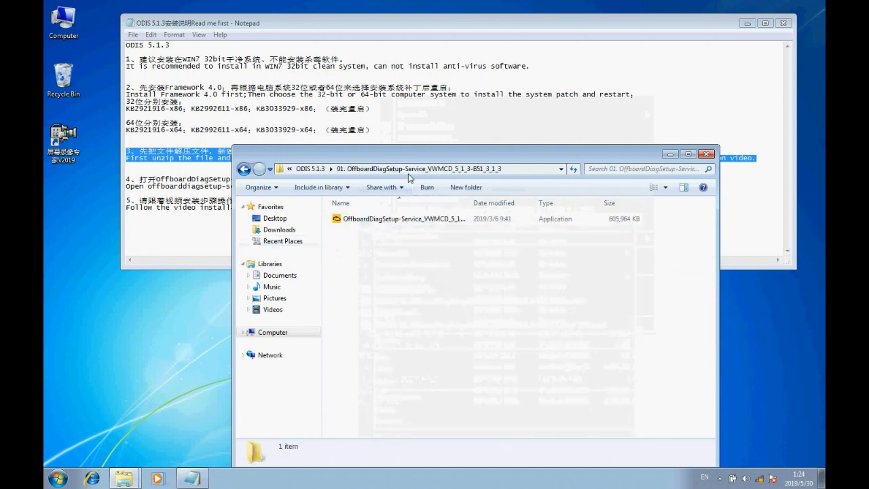
- Run the OffboardDiagSetup setup application as administrator
left_click_drag(408, 156, 413, 177)
left_click(400, 239)
right_click(401, 239)
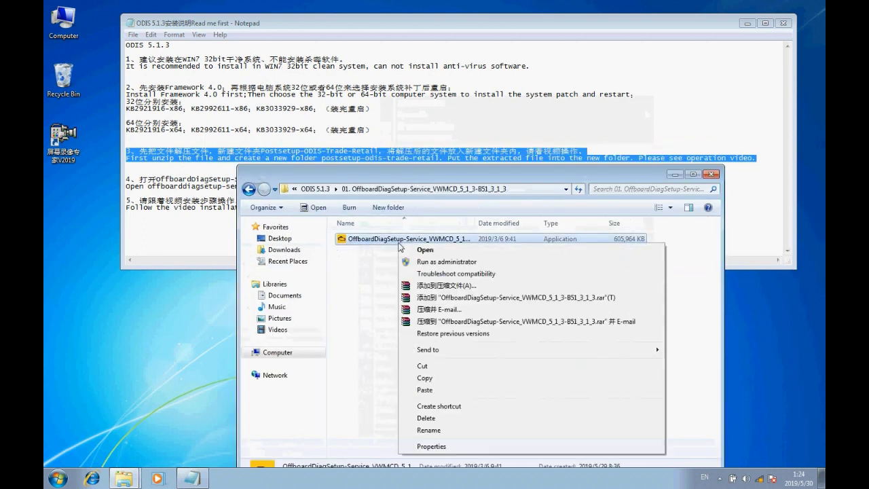
left_click(435, 263)
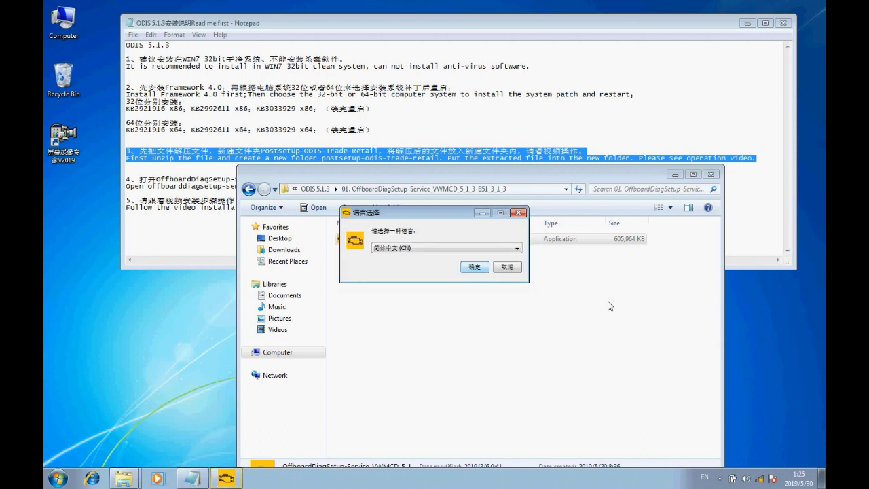
- Pick English (US) from the installer language list and confirm with 确定
left_click(440, 249)
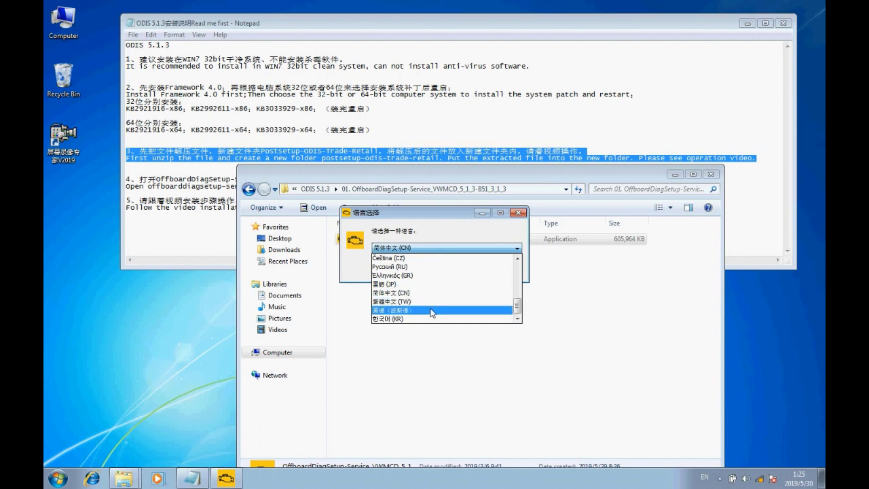
scroll(432, 310, "up", 2)
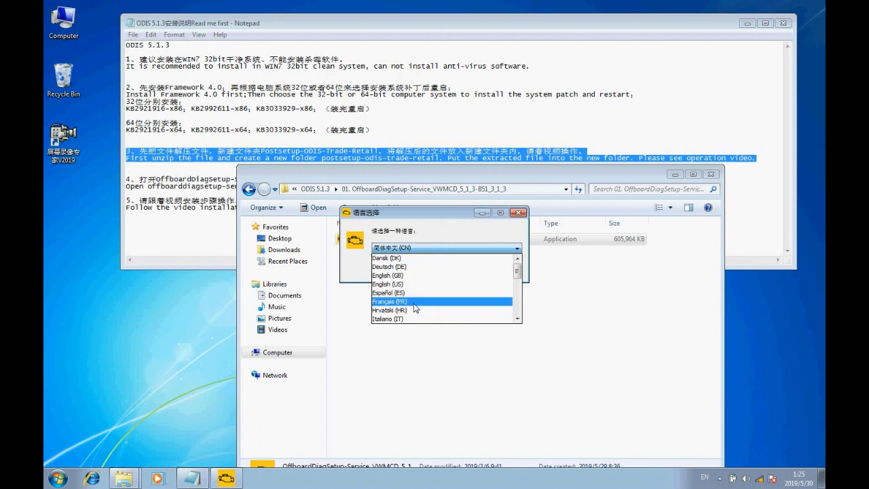
scroll(415, 299, "up", 2)
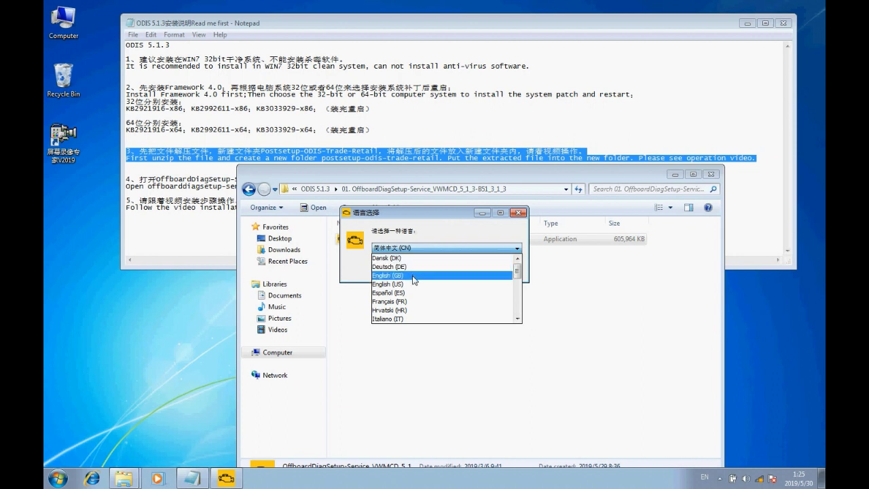
left_click(415, 285)
left_click(478, 270)
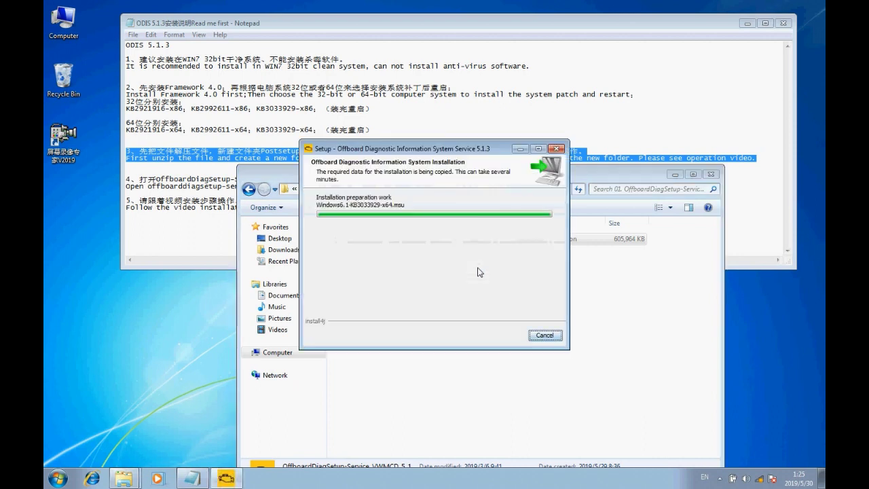
- Keep the default target folder, diagnostic components folder and Standard PC/notebook platform
left_click(504, 334)
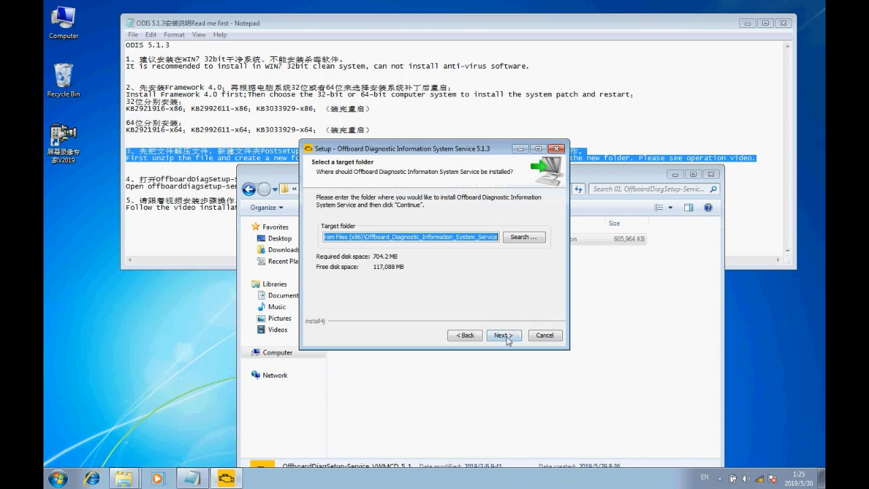
left_click(504, 337)
left_click(504, 338)
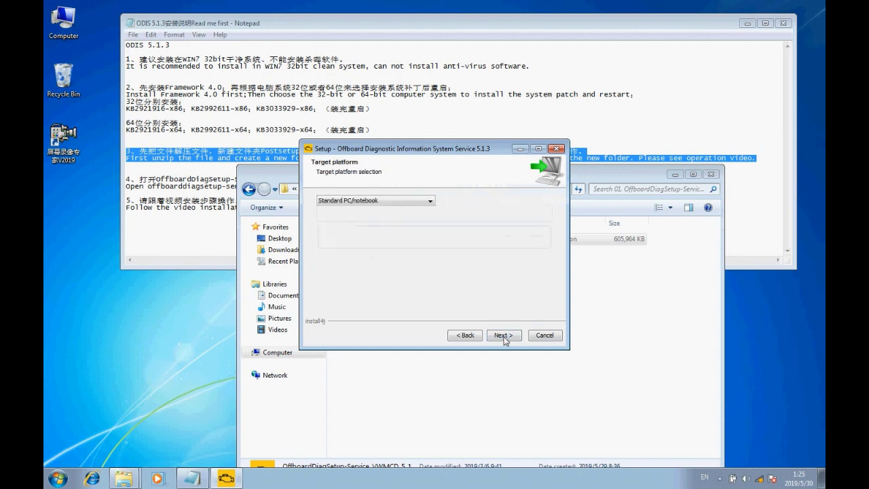
left_click(504, 337)
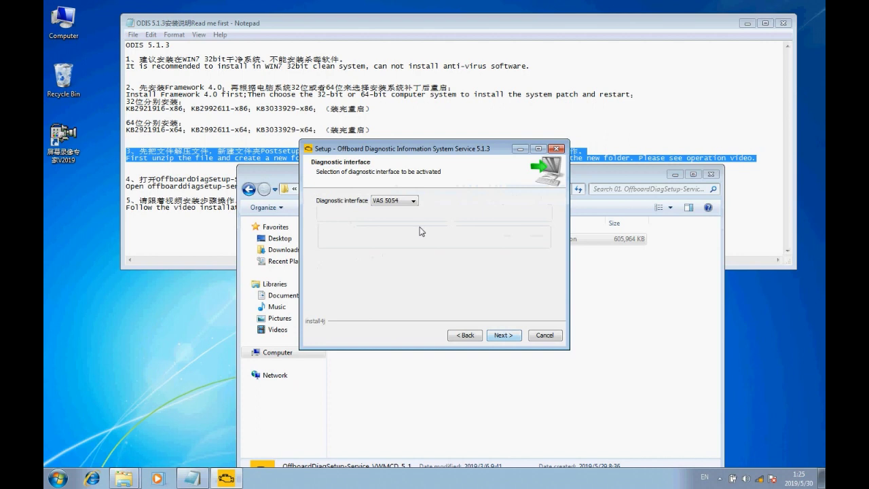
- Keep VAS 5054 as the diagnostic interface and continue to the Bluetooth notice
left_click(414, 201)
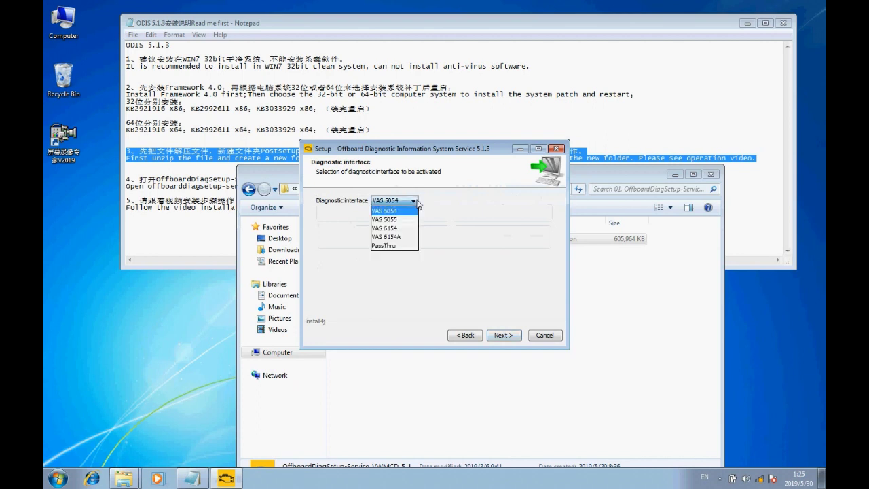
left_click(405, 211)
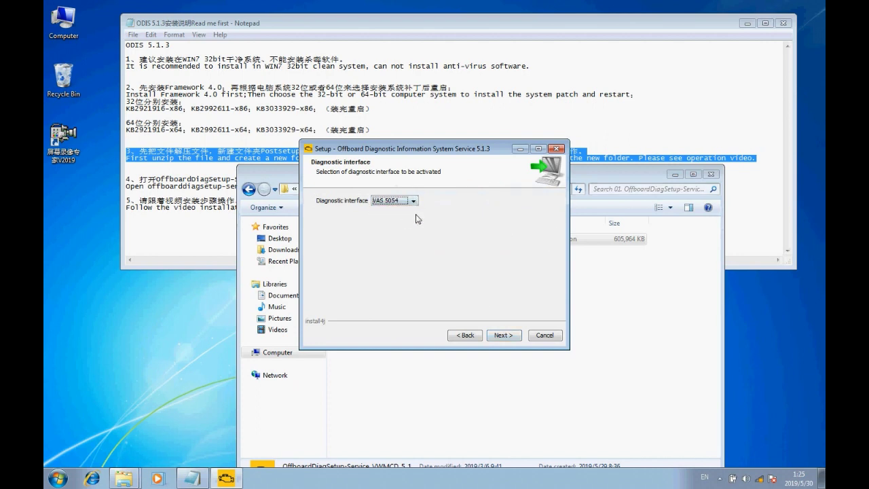
left_click(500, 335)
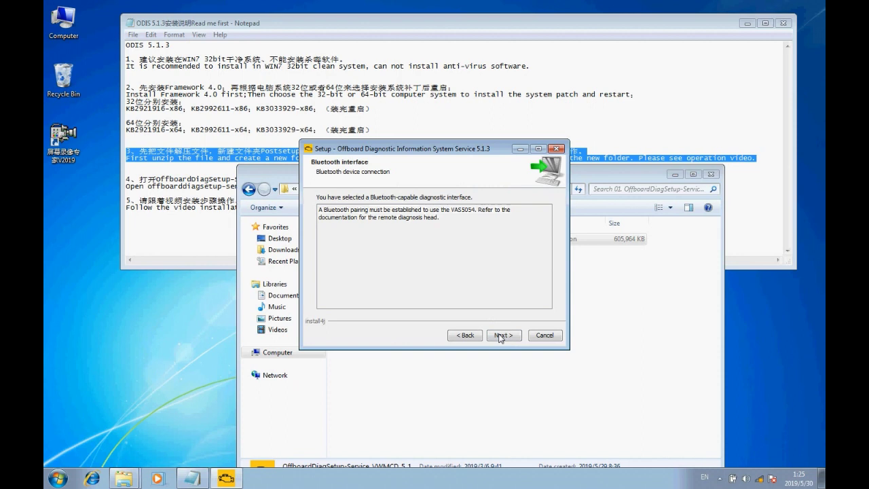
- Pass the Bluetooth notice and browse for the license file toward the 02.Launcer+license+plugins 5.1.3 folder
left_click(500, 336)
left_click(521, 204)
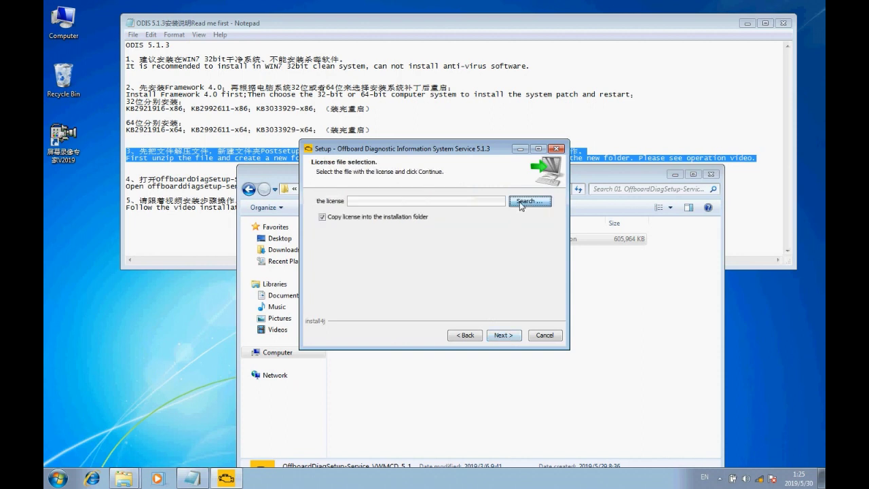
left_click(526, 108)
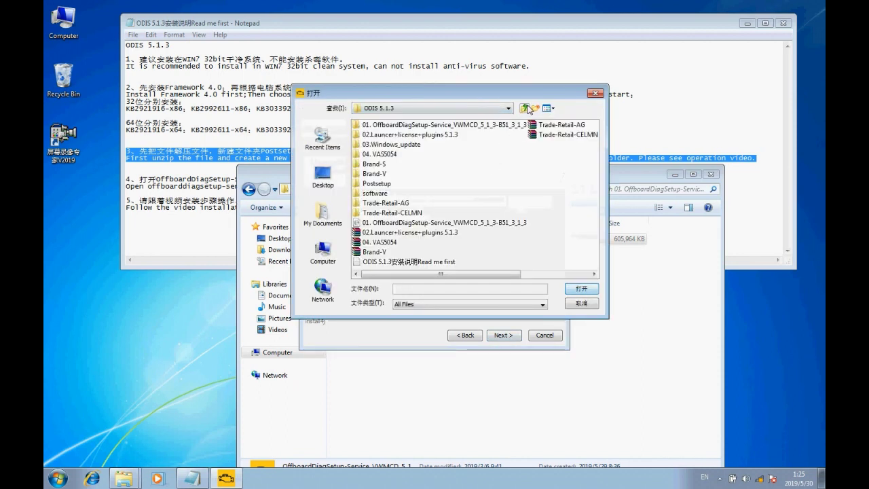
left_click(419, 138)
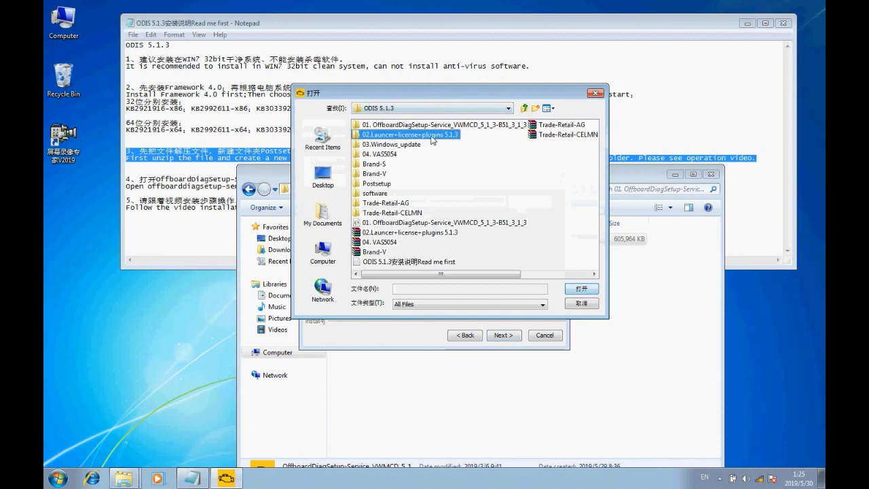
left_click(446, 139)
double_click(455, 137)
key("Escape")
- Set license.dat from Launcer+license+plugins 5.1.3\license\license full, accept the Start menu folder and begin installing
double_click(360, 136)
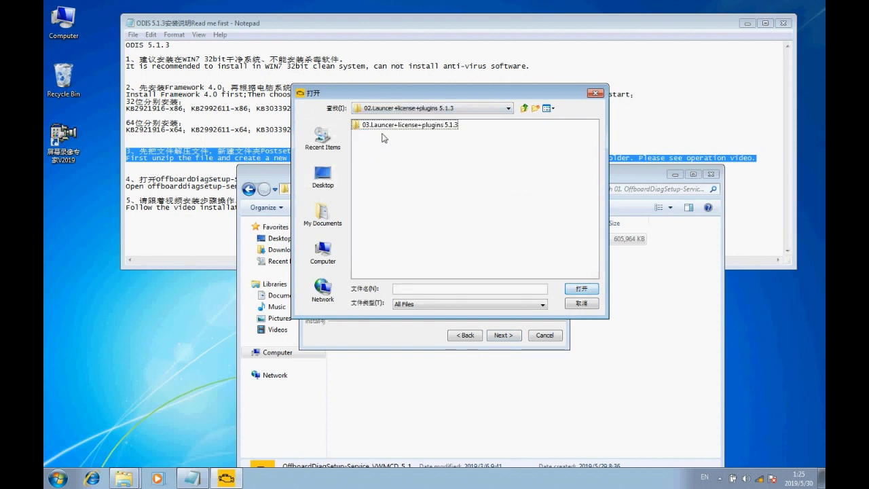
double_click(359, 131)
double_click(359, 130)
double_click(372, 129)
double_click(382, 130)
left_click(380, 131)
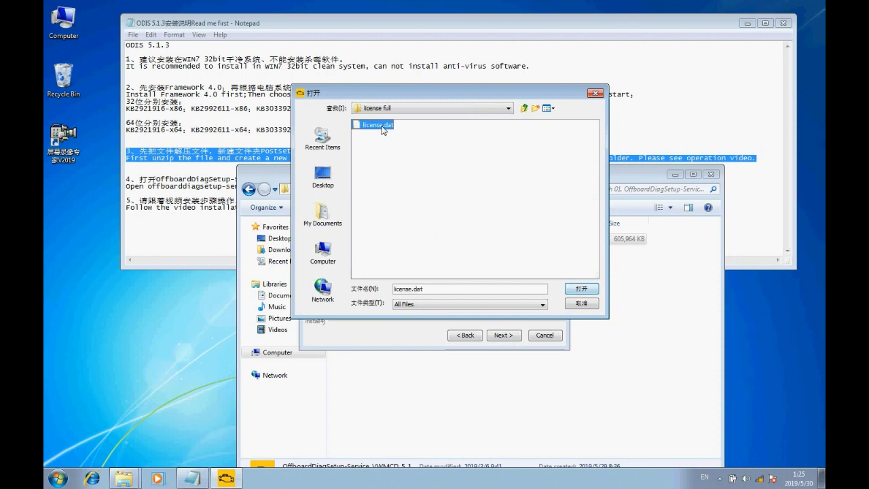
left_click(582, 289)
left_click(502, 336)
left_click(503, 336)
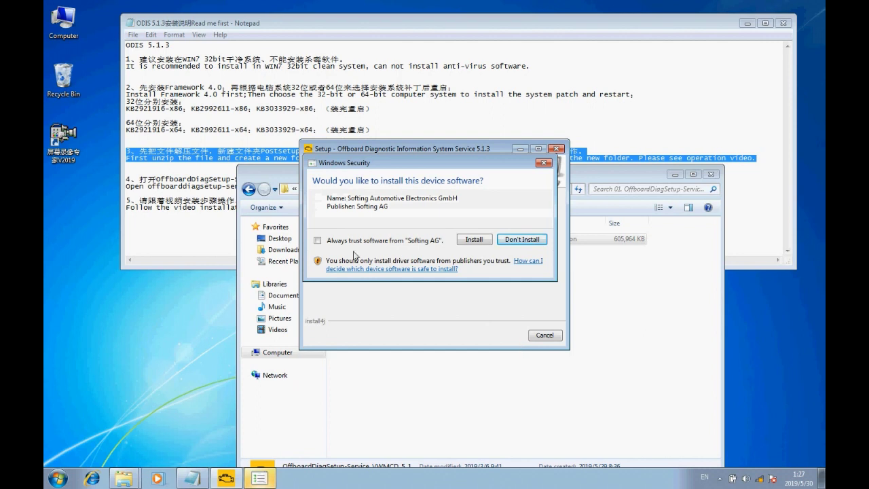
- Always trust Softing AG software, install its driver, and close setup with Finish after completion
left_click(317, 239)
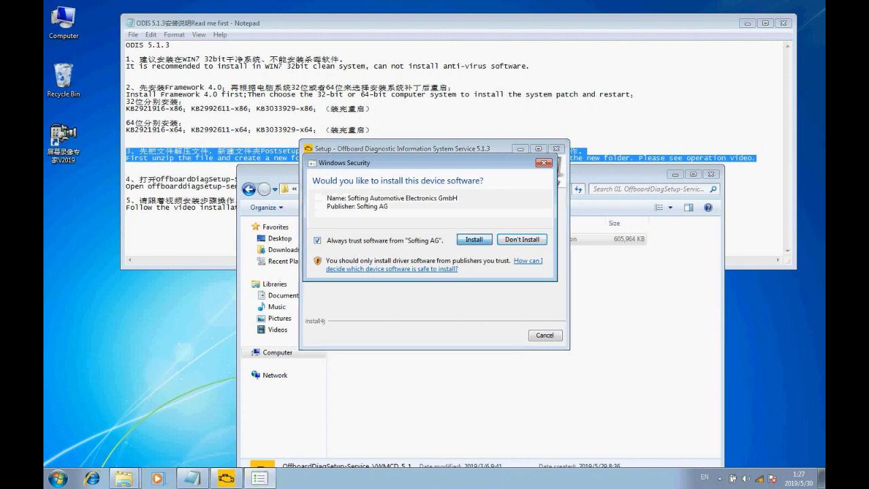
left_click(478, 240)
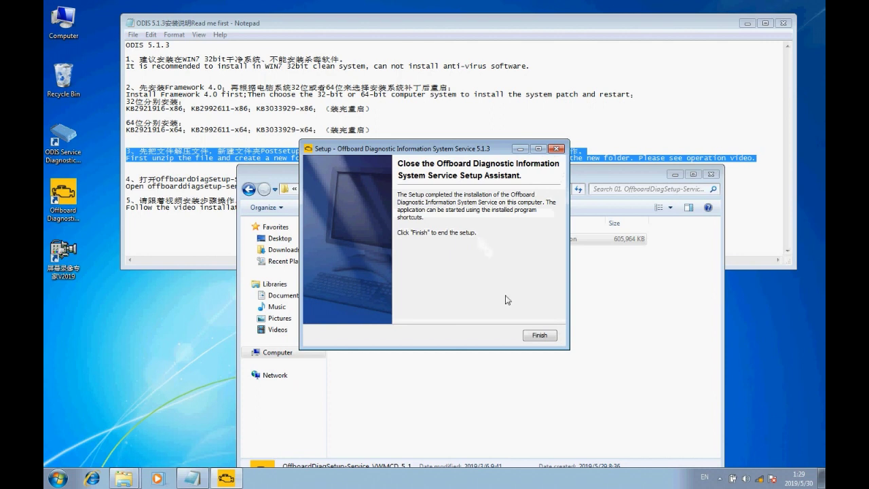
left_click(540, 336)
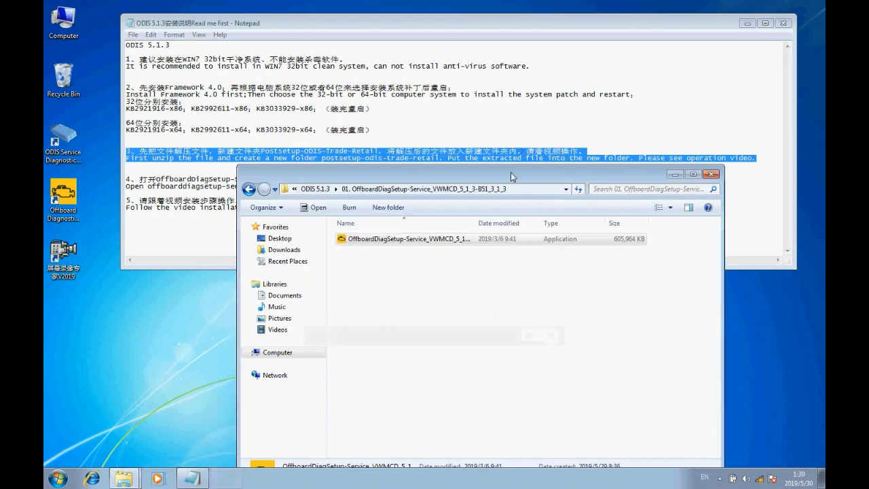
- Return to ODIS 5.1.3 and highlight the Postsetup folder name in the notes' step 3
left_click_drag(511, 172, 512, 182)
left_click(429, 314)
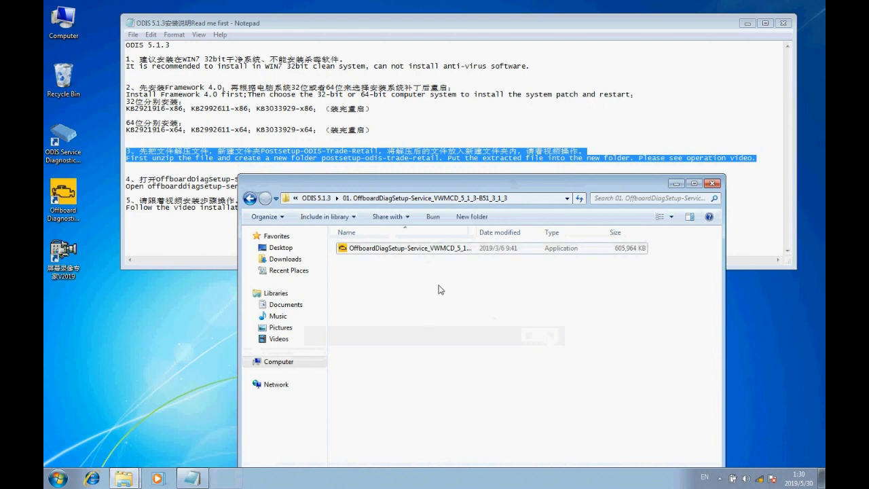
left_click(250, 198)
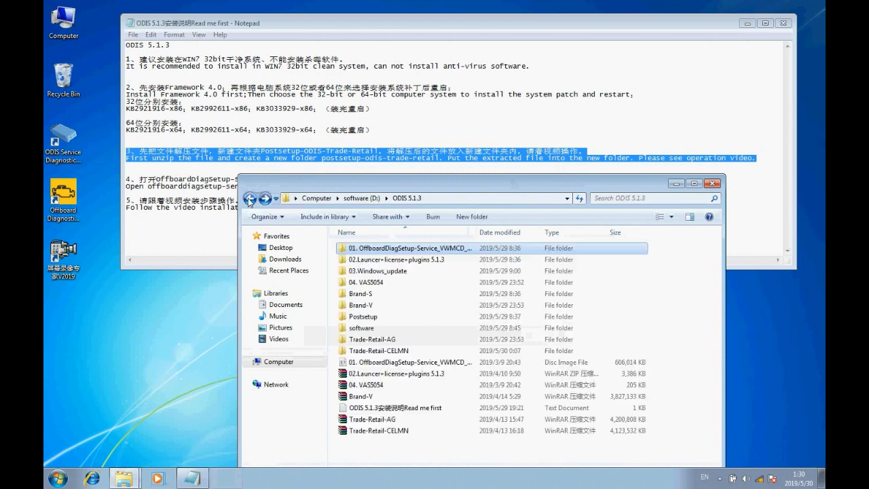
left_click_drag(416, 192, 406, 228)
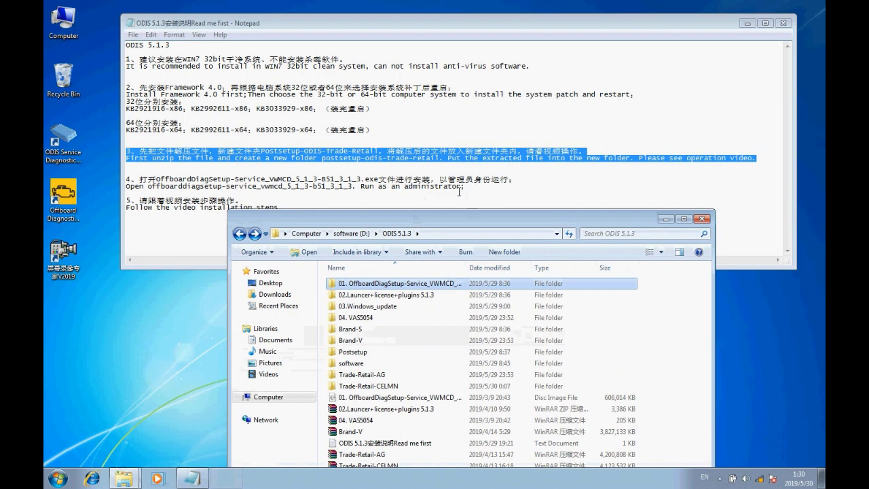
left_click(399, 161)
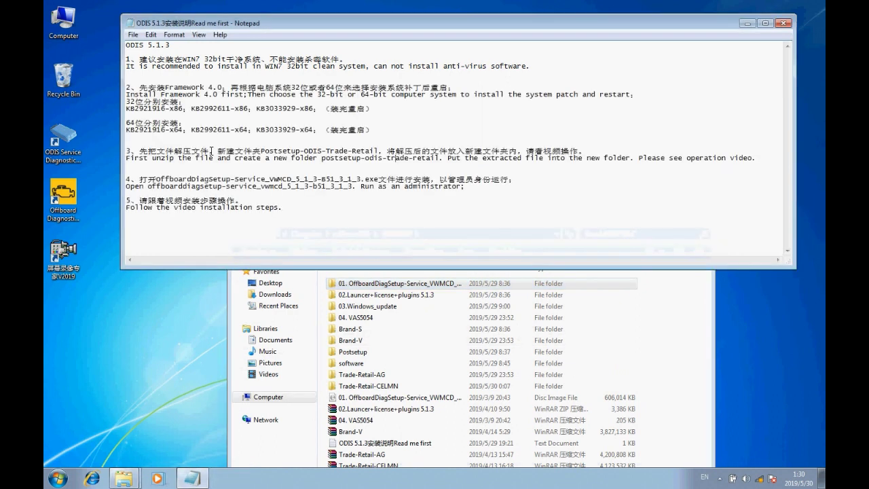
left_click_drag(226, 151, 373, 161)
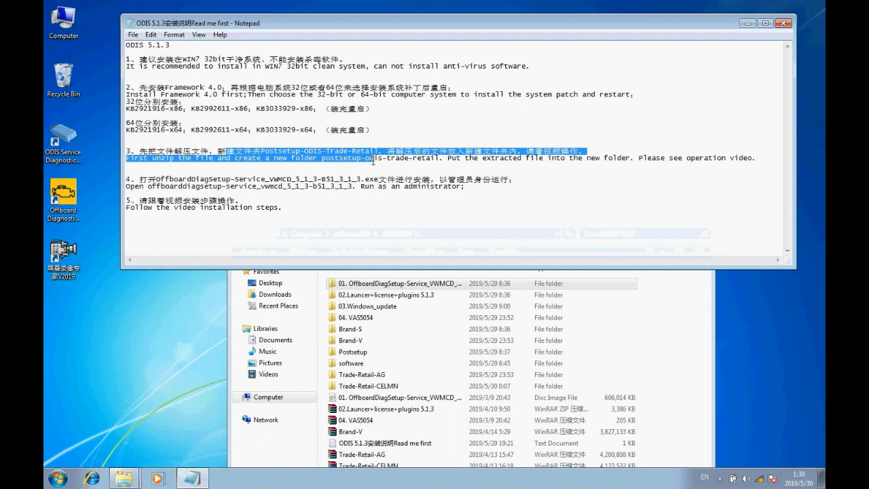
left_click(395, 164)
left_click_drag(460, 160, 211, 151)
left_click(264, 150)
left_click_drag(263, 151, 293, 151)
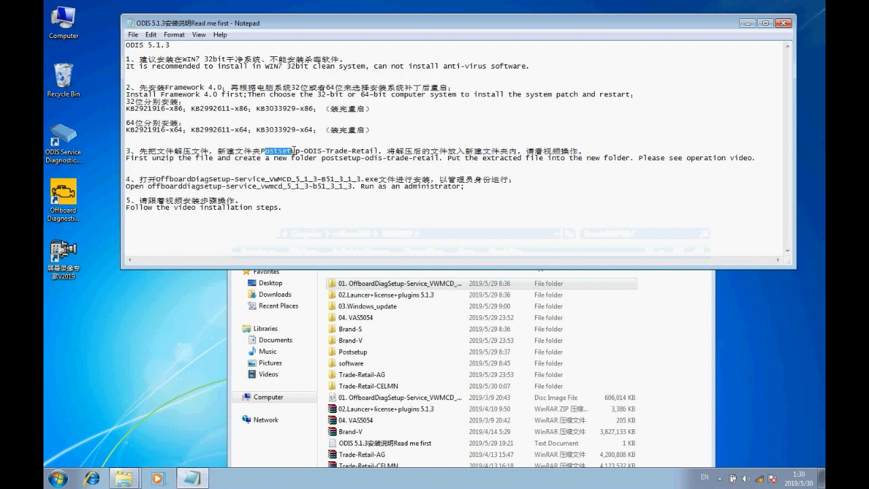
- Open Postsetup\ODIS\Trade-Retail following the notes' path, then open a Computer window
double_click(358, 353)
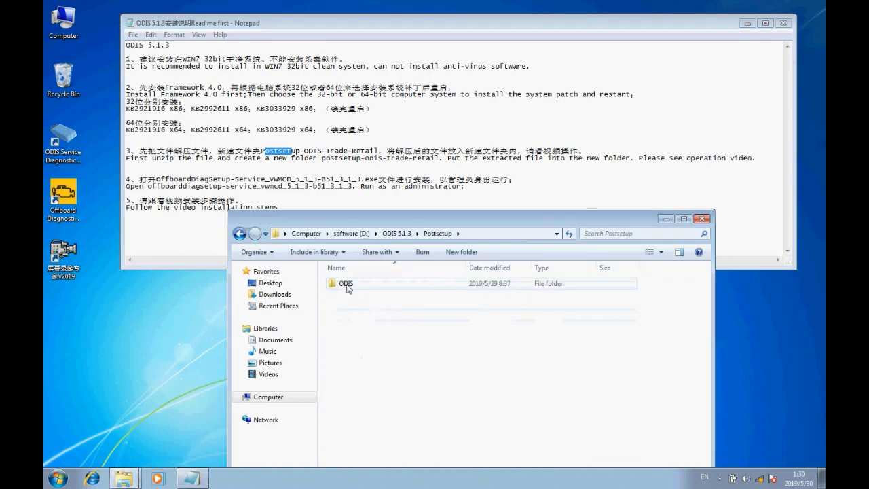
left_click_drag(307, 151, 317, 151)
left_click(366, 274)
double_click(341, 283)
left_click(341, 283)
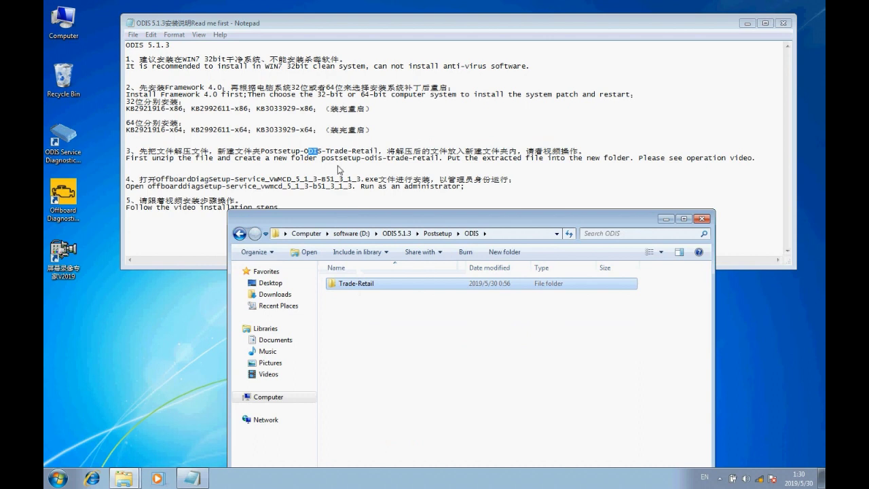
left_click(340, 169)
left_click_drag(327, 151, 376, 150)
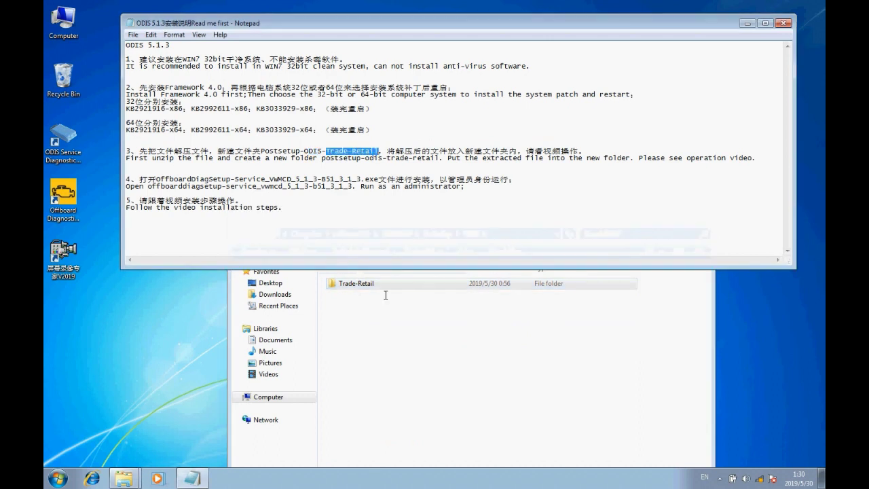
left_click(384, 294)
double_click(360, 283)
left_click_drag(390, 221, 553, 168)
double_click(63, 20)
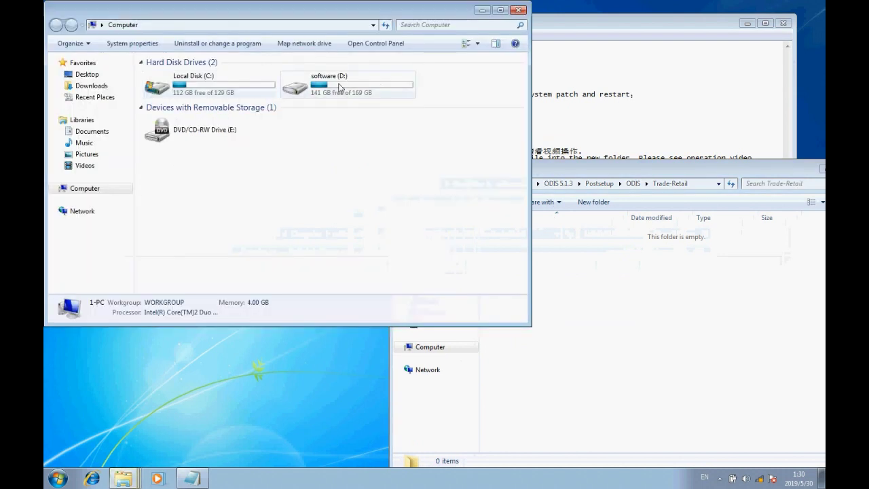
- Open software (D:)\ODIS 5.1.3 in the second window beside the Trade-Retail window
left_click(337, 87)
right_click(332, 90)
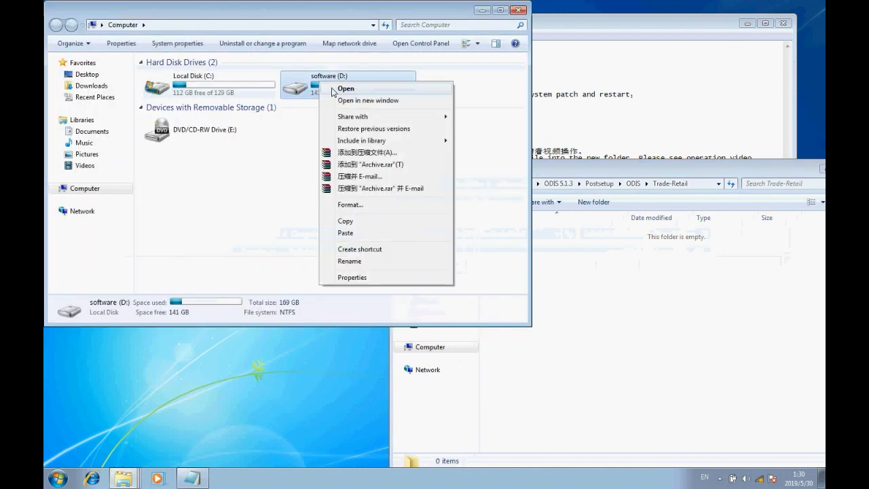
left_click(334, 88)
left_click_drag(317, 16, 355, 141)
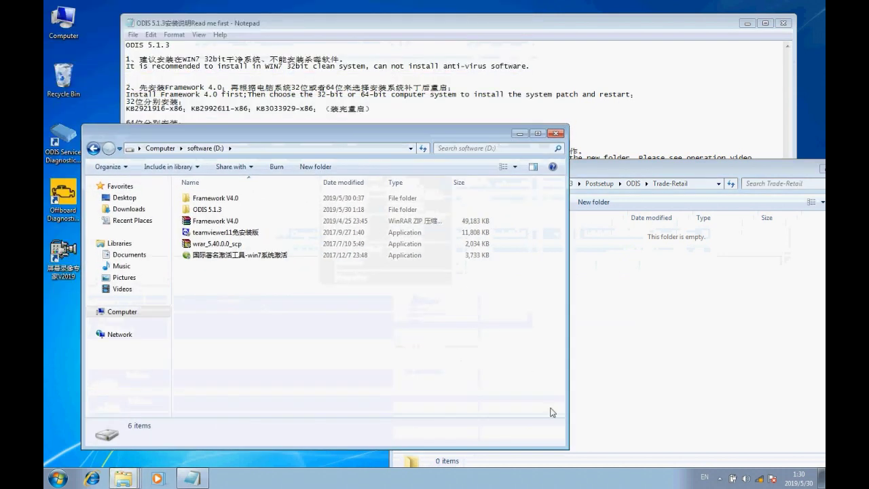
left_click_drag(570, 451, 522, 486)
left_click_drag(372, 14, 393, 130)
double_click(184, 202)
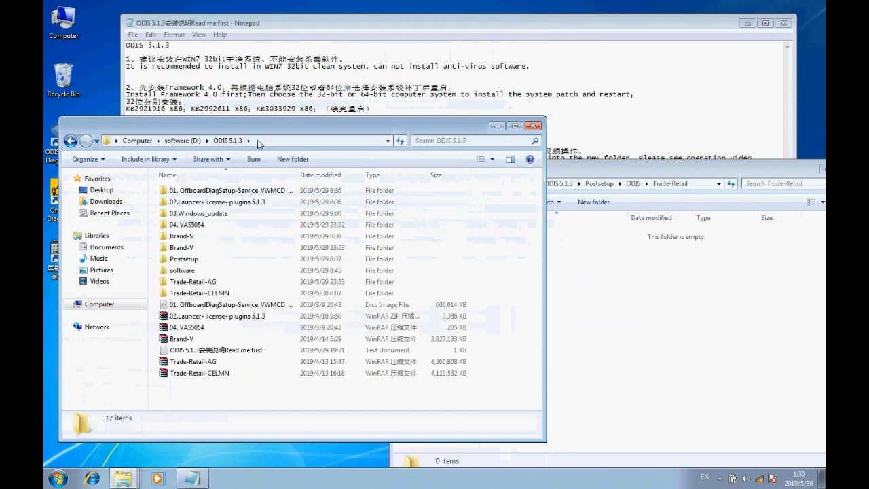
left_click_drag(262, 134, 264, 153)
left_click_drag(567, 170, 590, 141)
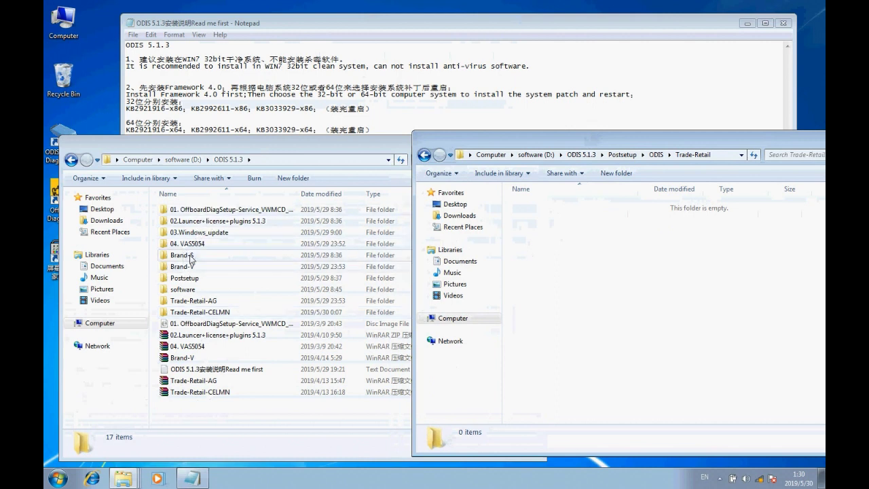
- Copy Brand-A and Brand-G from Trade-Retail-AG into the Trade-Retail folder
left_click(191, 258)
double_click(192, 301)
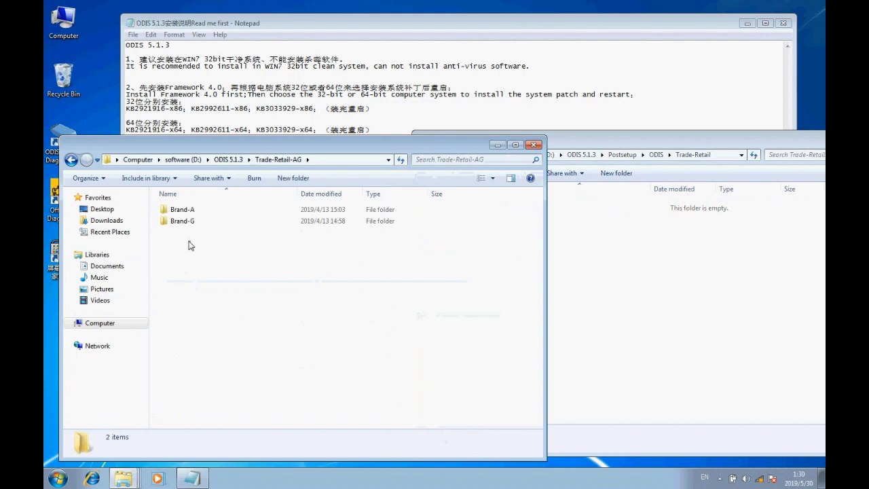
key("ctrl+a")
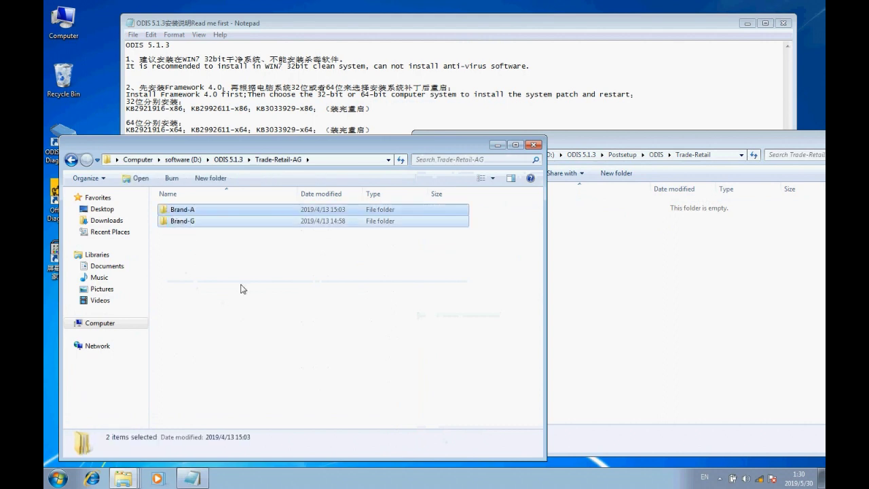
right_click(178, 219)
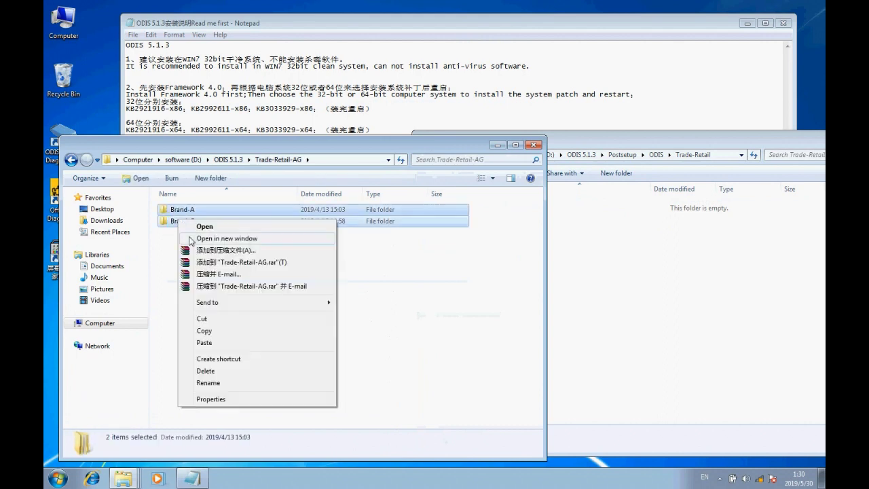
left_click(210, 331)
right_click(597, 247)
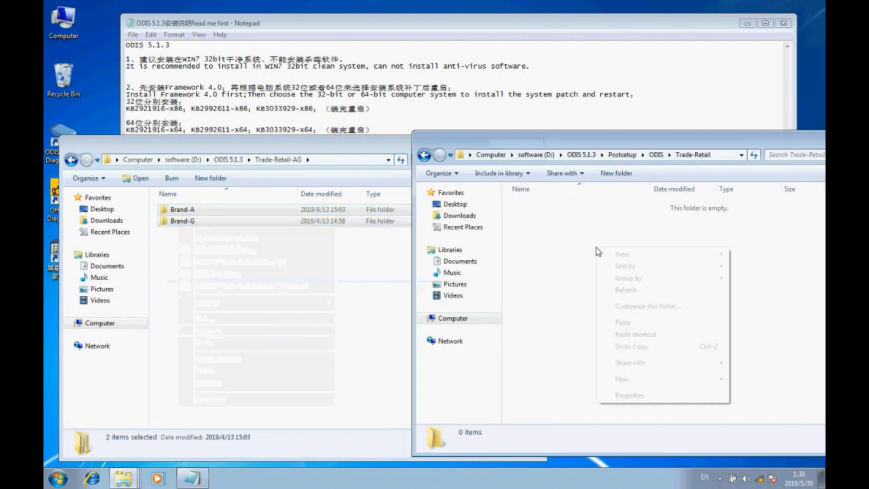
left_click(623, 322)
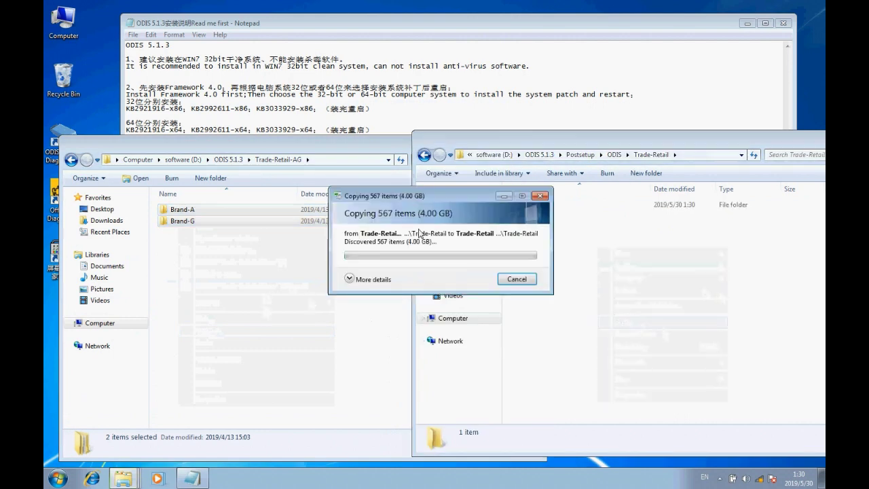
left_click_drag(448, 200, 619, 291)
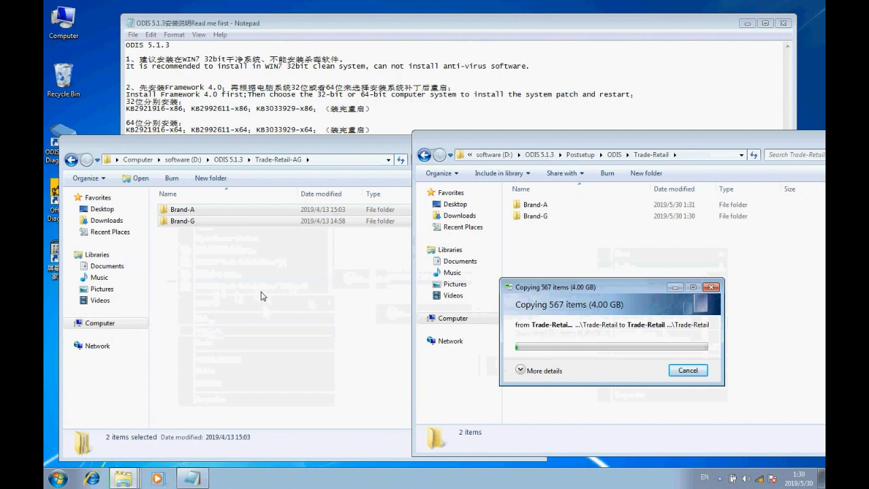
- Copy the five Brand folders from Trade-Retail-CELMN into Trade-Retail
left_click(283, 289)
left_click(71, 160)
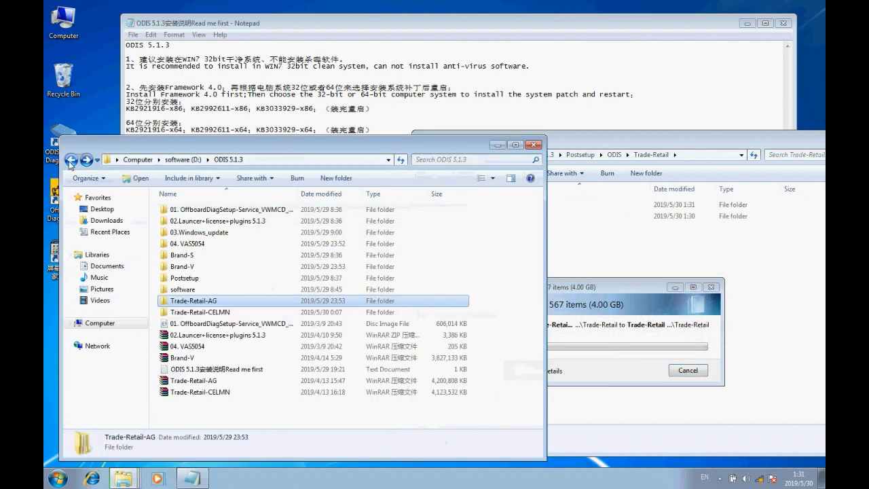
double_click(199, 312)
left_click_drag(197, 312, 156, 202)
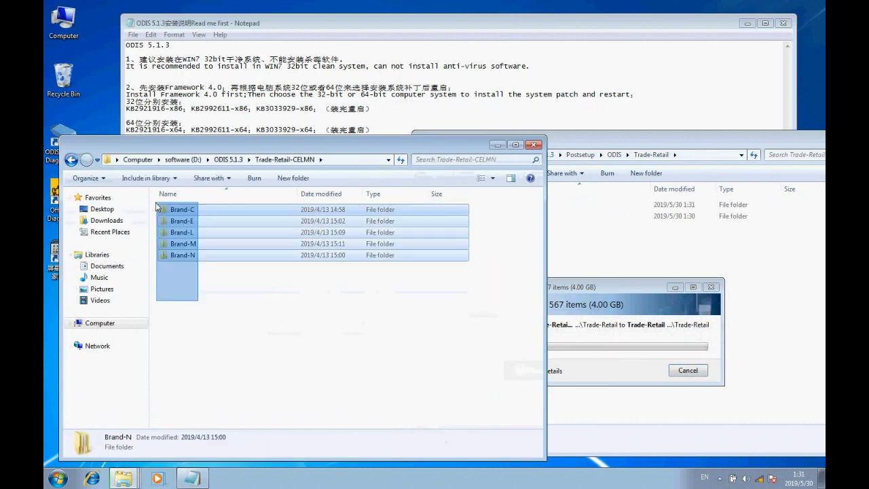
right_click(197, 232)
left_click(240, 341)
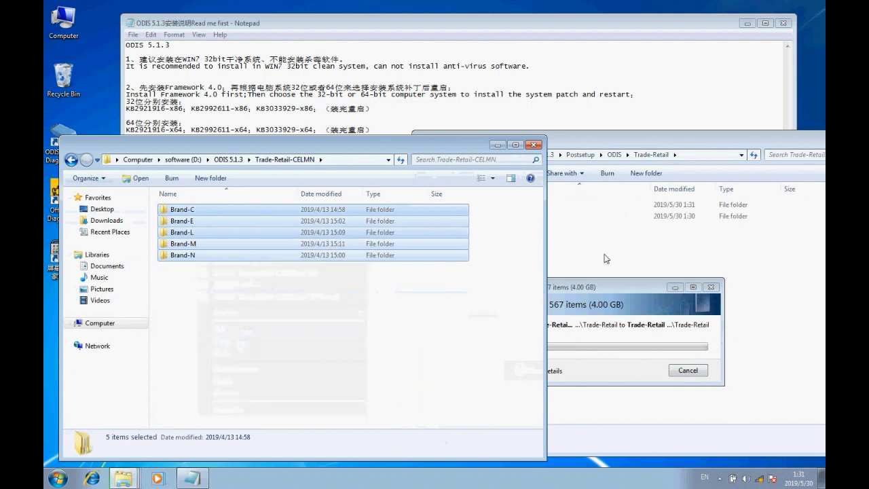
left_click(577, 254)
right_click(537, 248)
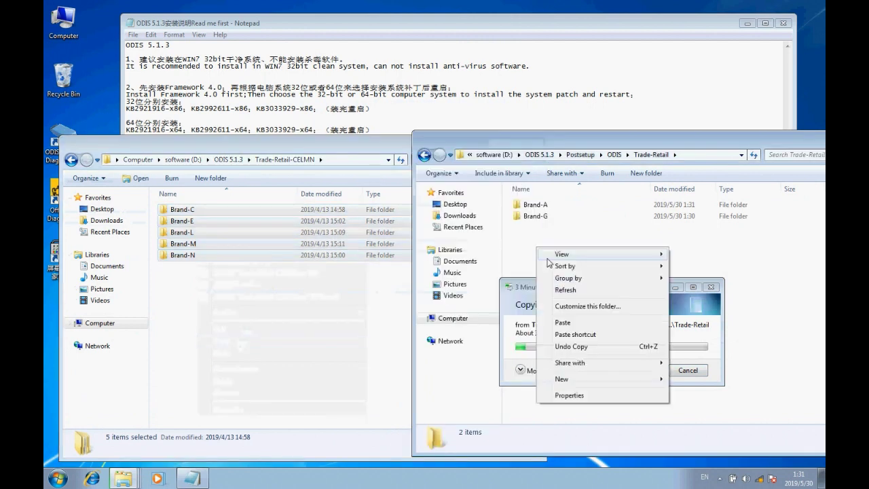
left_click(567, 322)
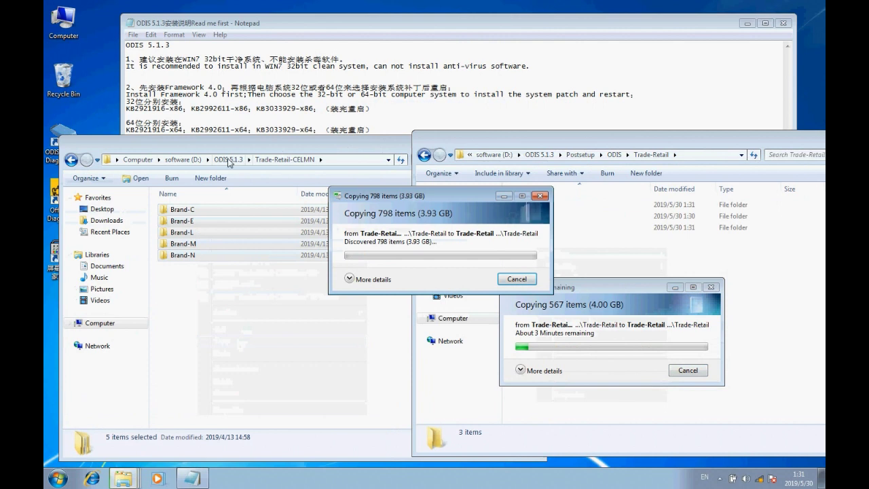
- Copy Brand-S, Brand-V and software from ODIS 5.1.3 into Trade-Retail
left_click(201, 142)
left_click(230, 159)
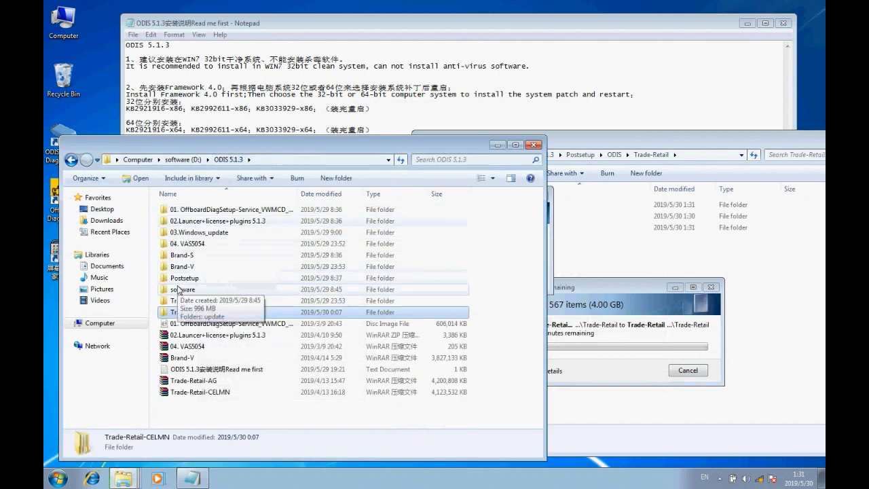
left_click(231, 289)
left_click(192, 265, "ctrl")
left_click(190, 255, "ctrl")
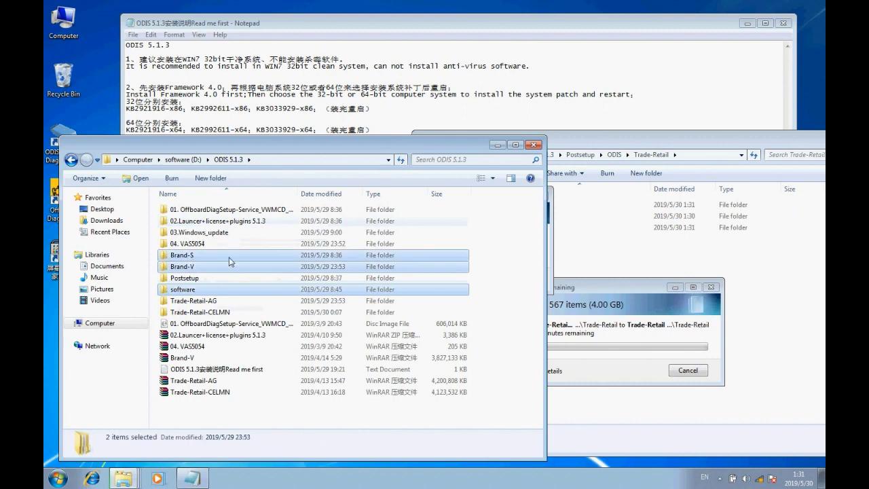
right_click(217, 257)
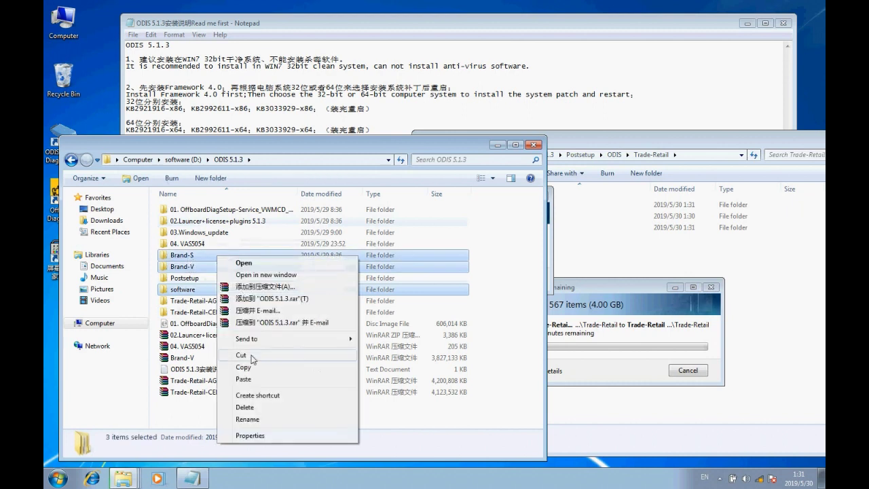
left_click(256, 374)
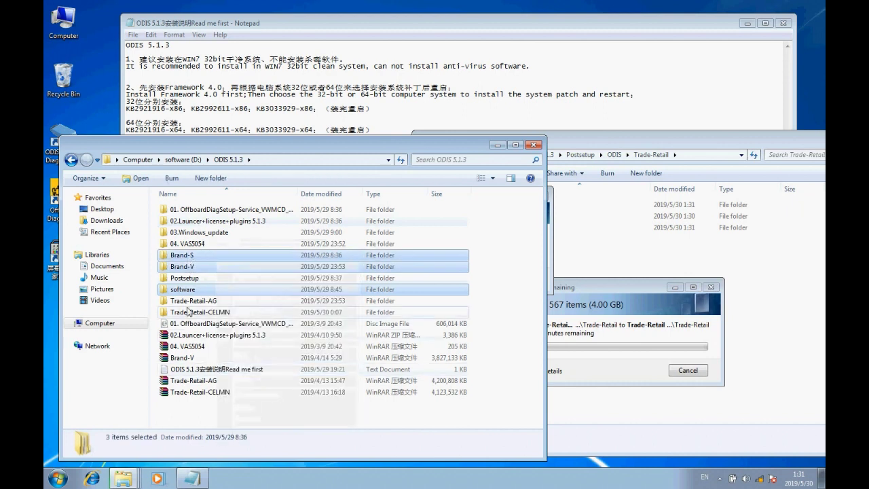
left_click(611, 258)
key("ctrl+v")
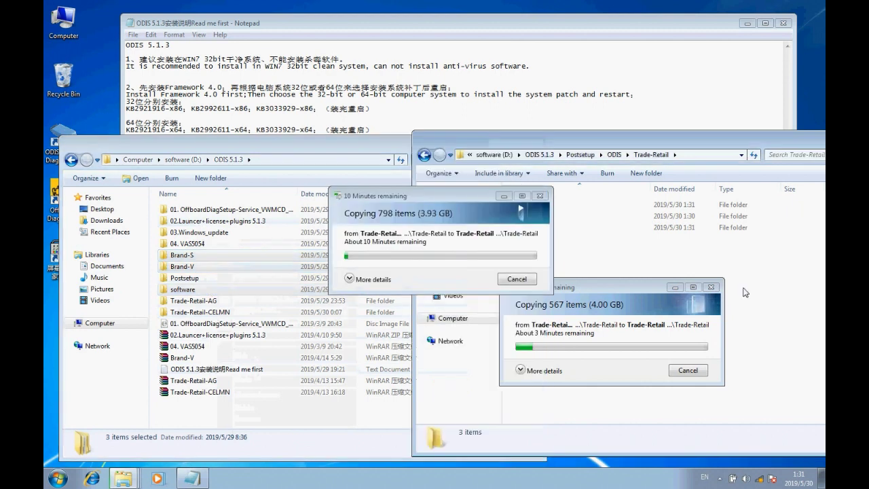
- Refresh Trade-Retail and spread out the 798-, 567- and 954-item copy progress dialogs
right_click(620, 243)
left_click(664, 289)
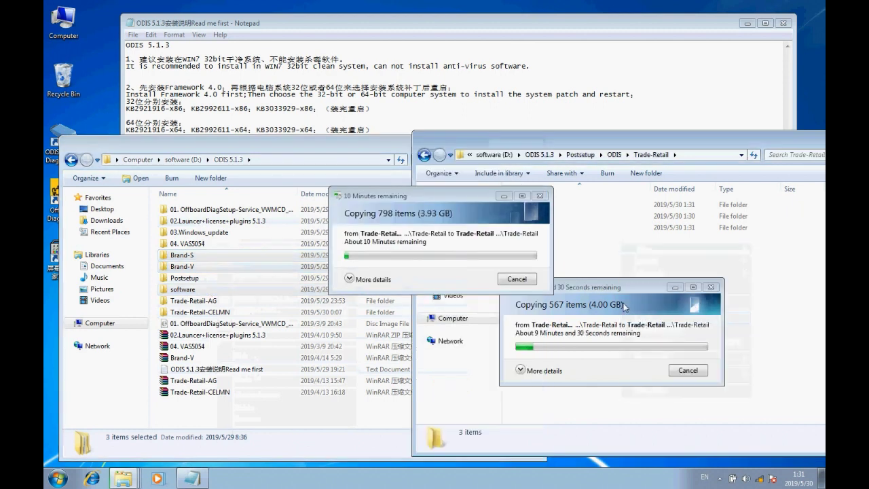
left_click_drag(466, 197, 490, 338)
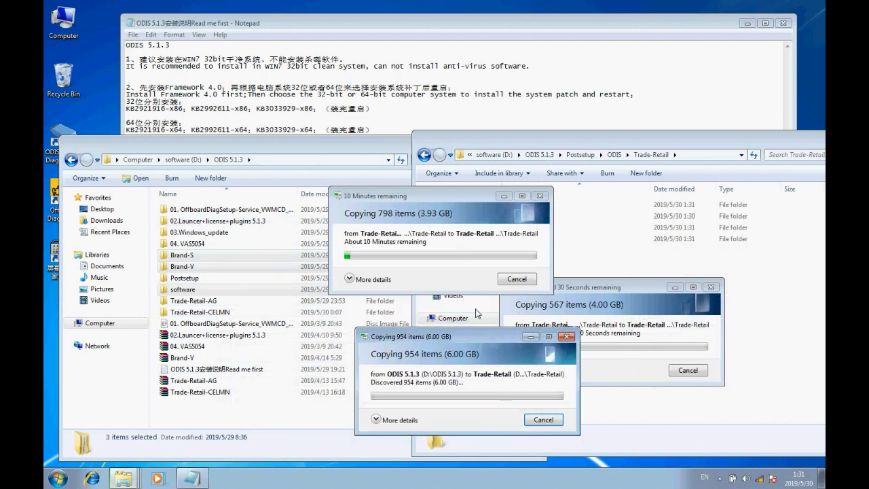
left_click_drag(456, 198, 252, 352)
left_click_drag(394, 335, 449, 364)
- Review steps 4–5 of the Notepad read-me, then close it
left_click(446, 32)
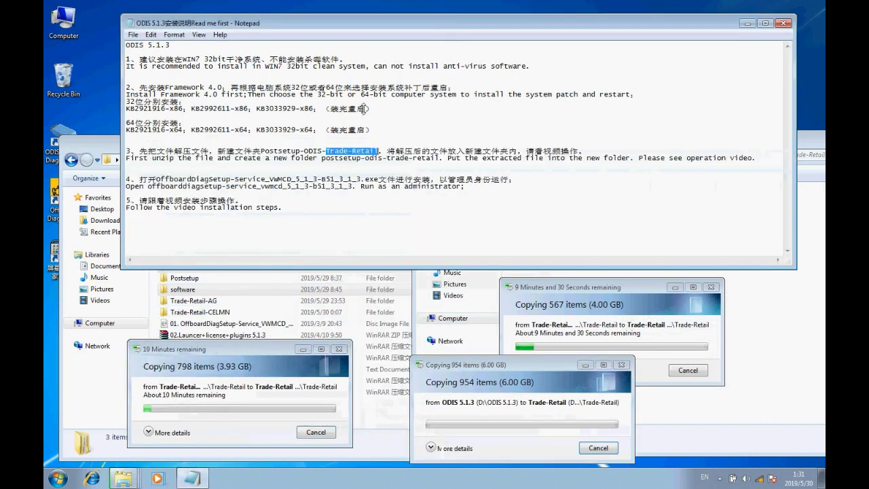
left_click_drag(284, 210, 126, 176)
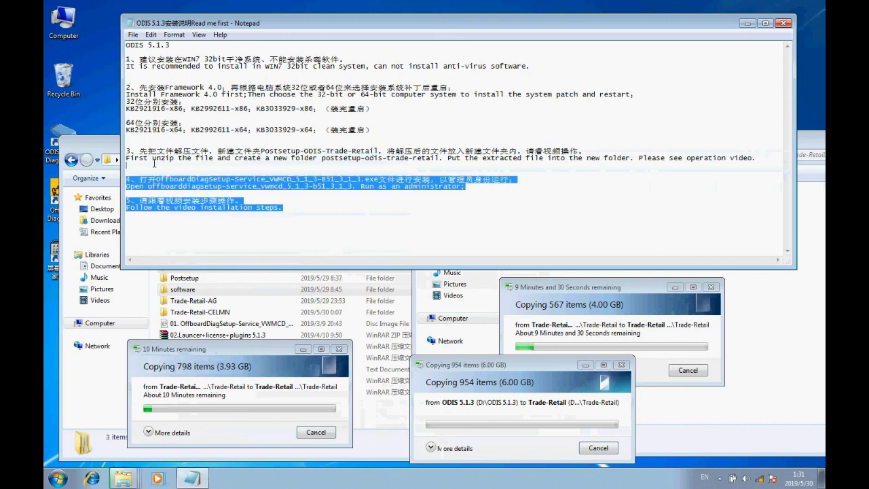
left_click(265, 212)
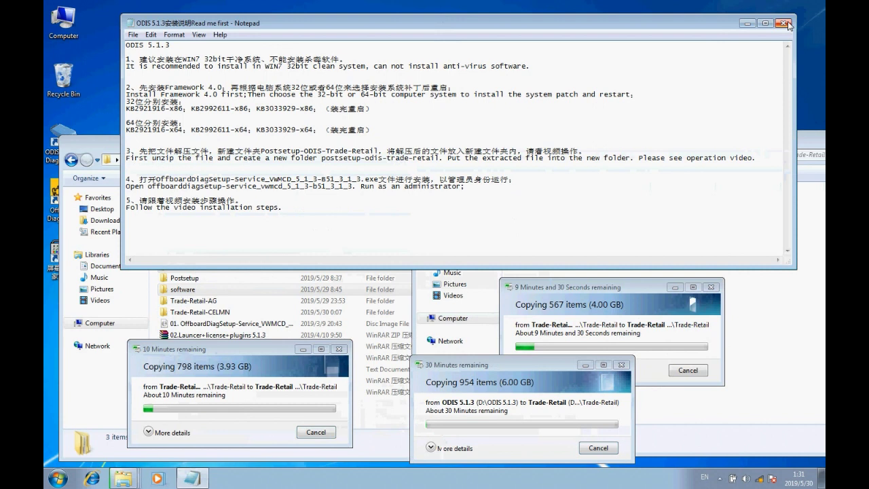
left_click(786, 23)
- Enlarge the Trade-Retail window, move ODIS 5.1.3 up-left, and bring Trade-Retail forward
left_click_drag(531, 136, 532, 68)
left_click_drag(286, 150, 274, 81)
left_click(582, 188)
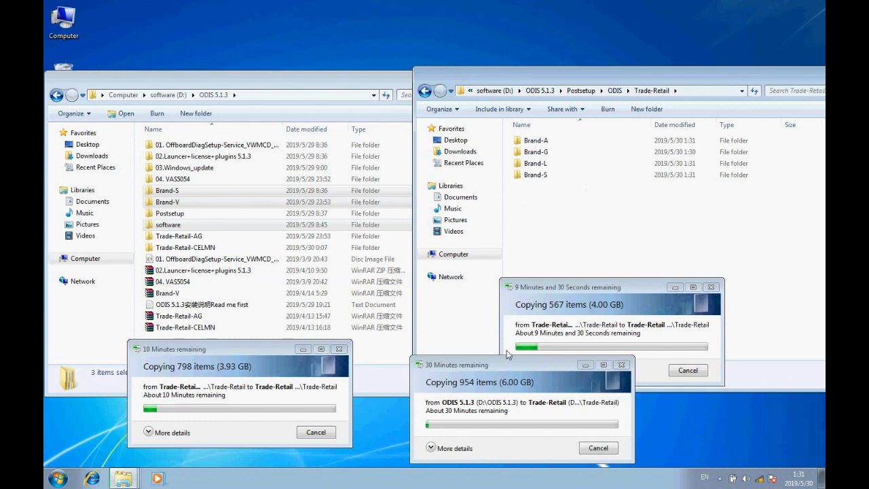
- Nudge the 30-minute copy progress dialog slightly left while the folders copy
left_click_drag(507, 359, 459, 364)
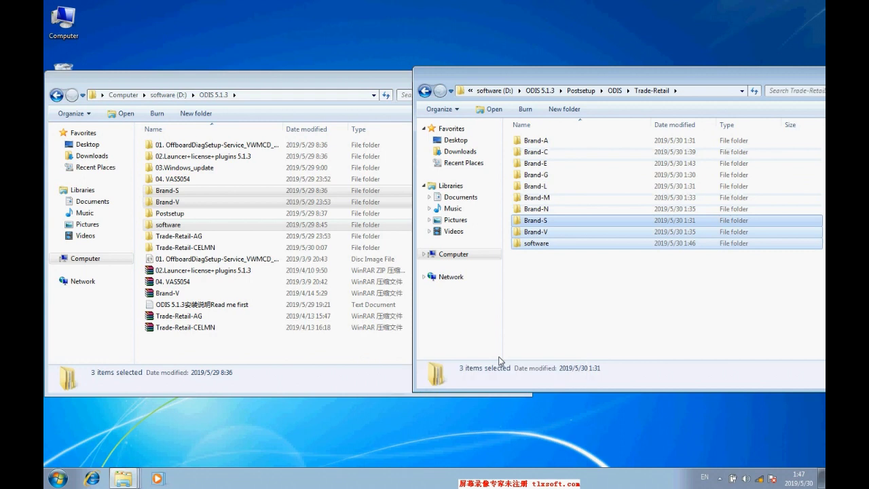
right_click(558, 285)
left_click(568, 317)
left_click_drag(559, 293, 518, 129)
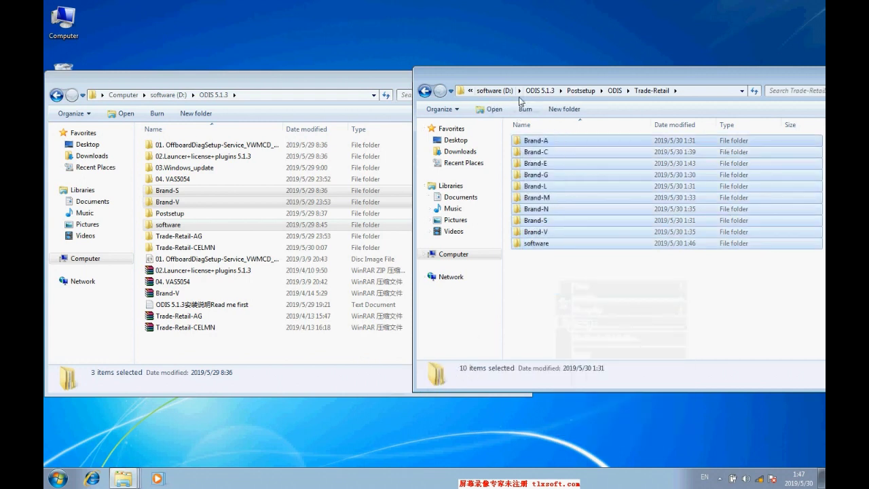
left_click(653, 90)
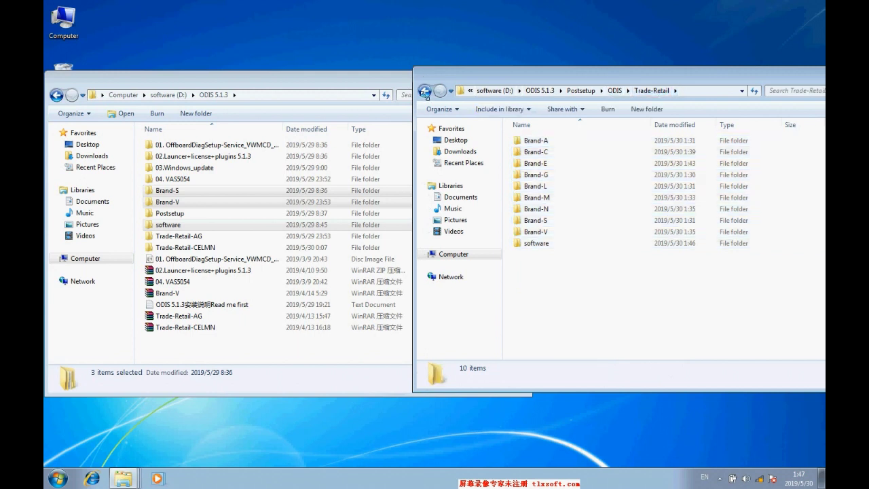
left_click(425, 91)
left_click(425, 92)
left_click(425, 91)
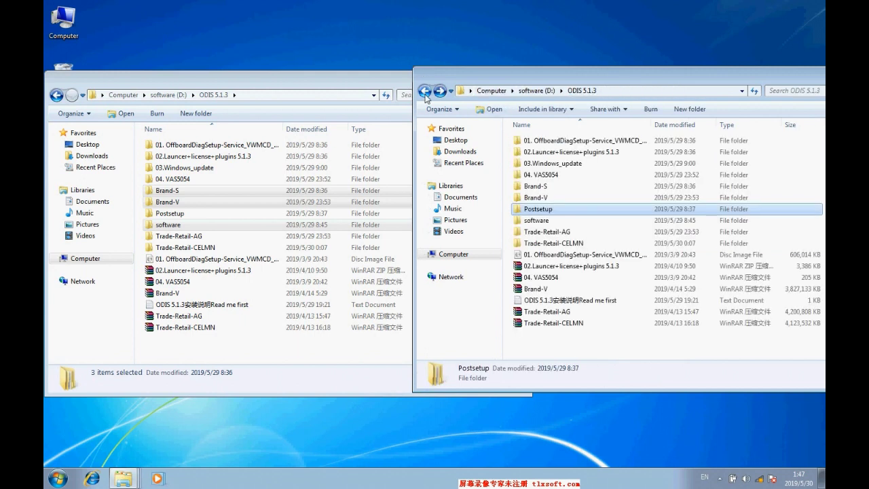
right_click(530, 212)
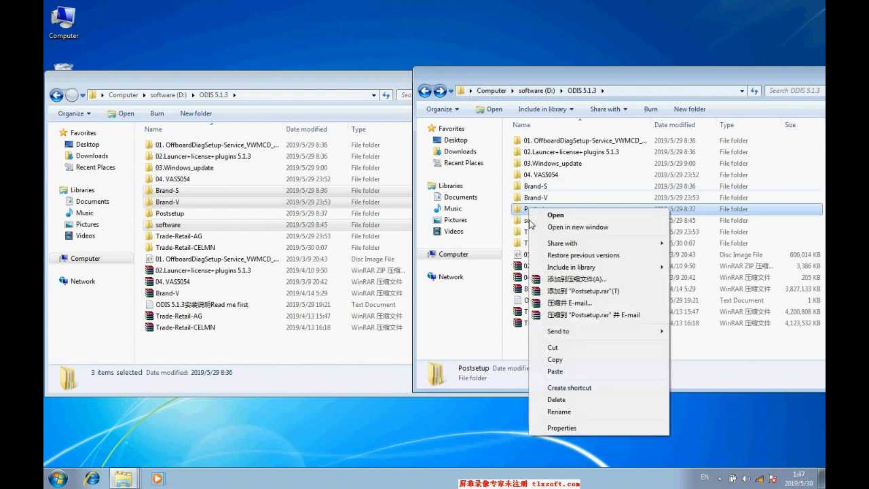
left_click(557, 433)
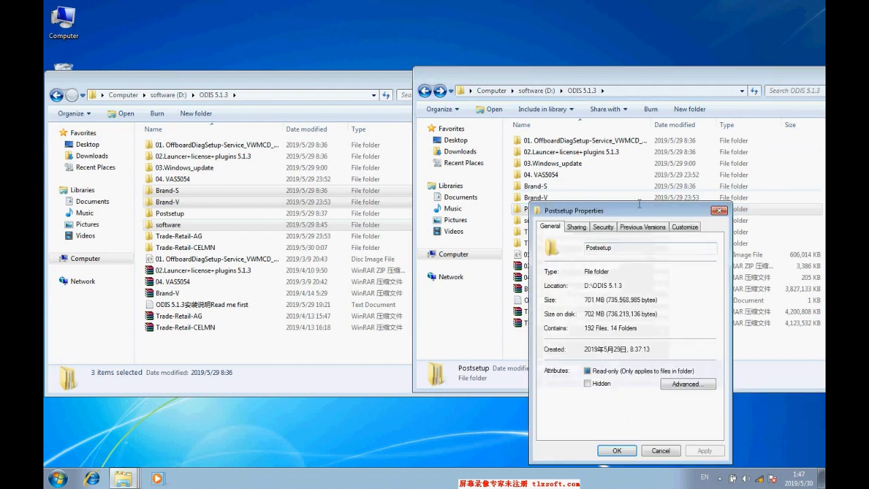
left_click_drag(629, 208, 660, 179)
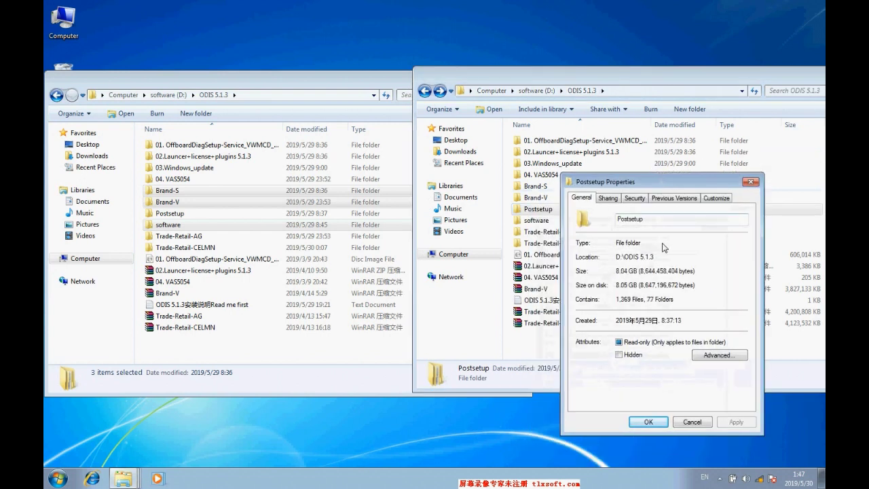
left_click_drag(616, 270, 640, 270)
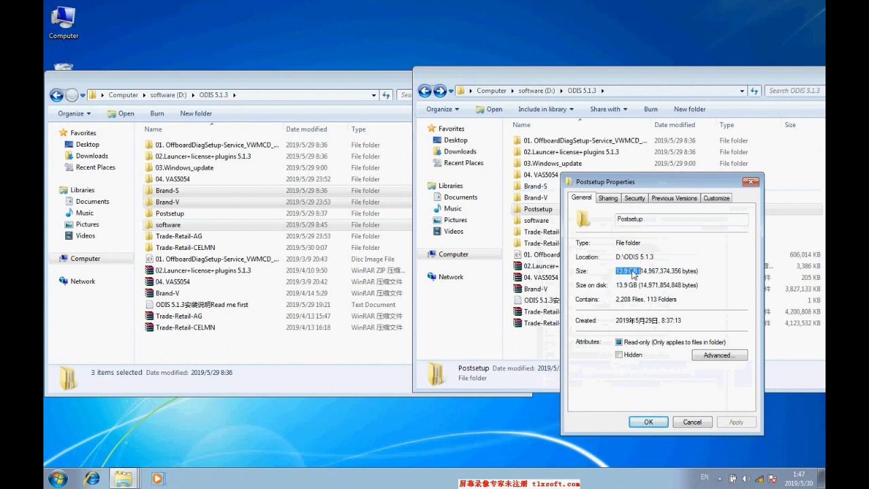
left_click(751, 181)
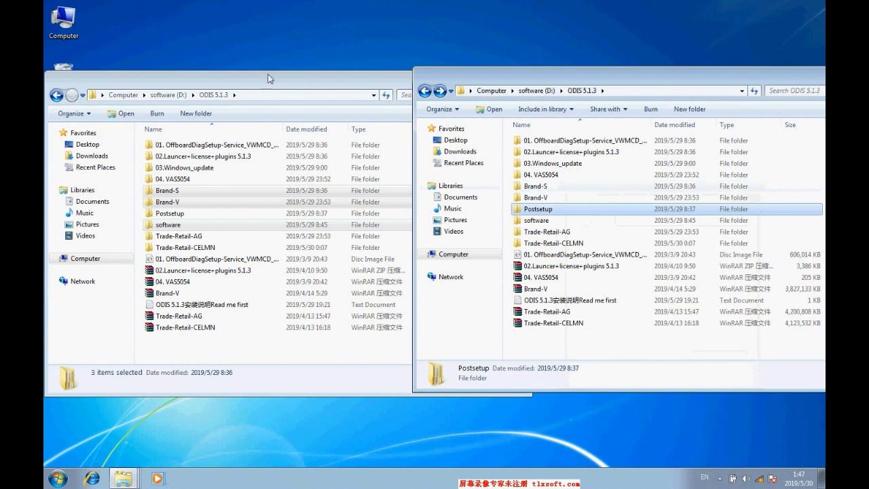
left_click(269, 79)
- Browse 02.Launcer+license+plugins 5.1.3 down to No activation and copy OffboardDiagLauncher
left_click(515, 80)
left_click_drag(563, 73, 336, 65)
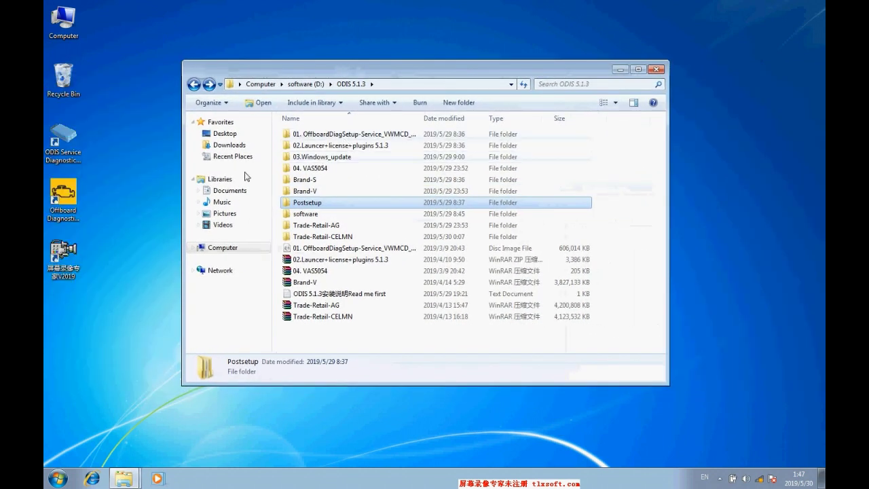
left_click(343, 151)
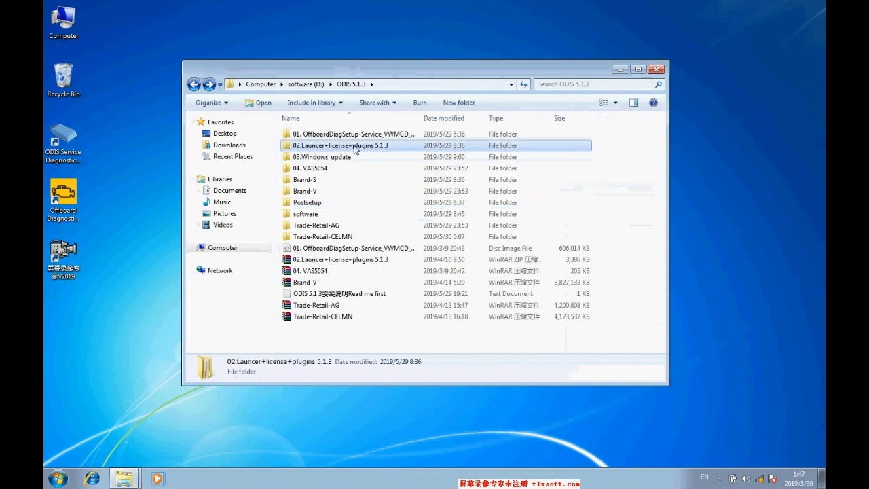
double_click(354, 146)
left_click(353, 135)
double_click(353, 135)
left_click(359, 138)
double_click(359, 138)
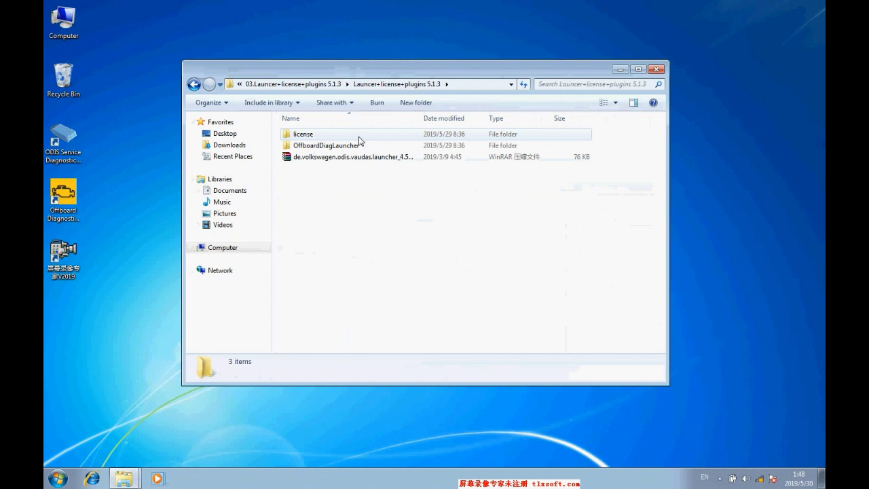
double_click(306, 147)
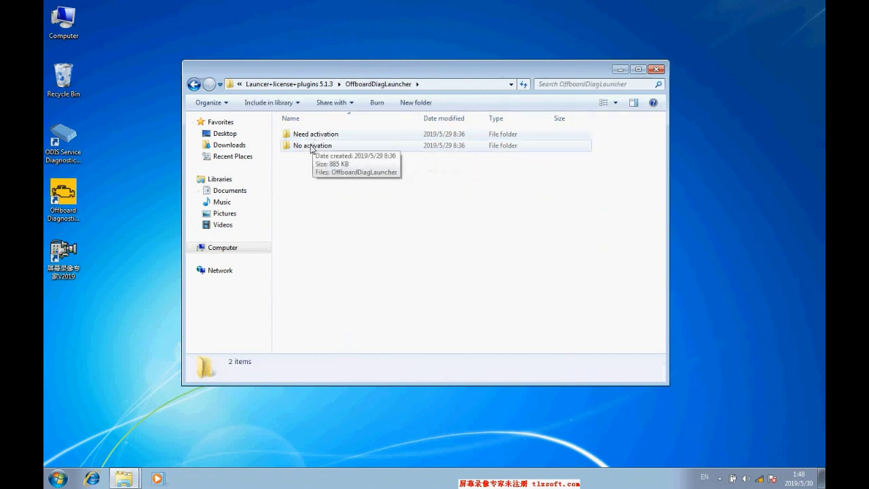
double_click(322, 149)
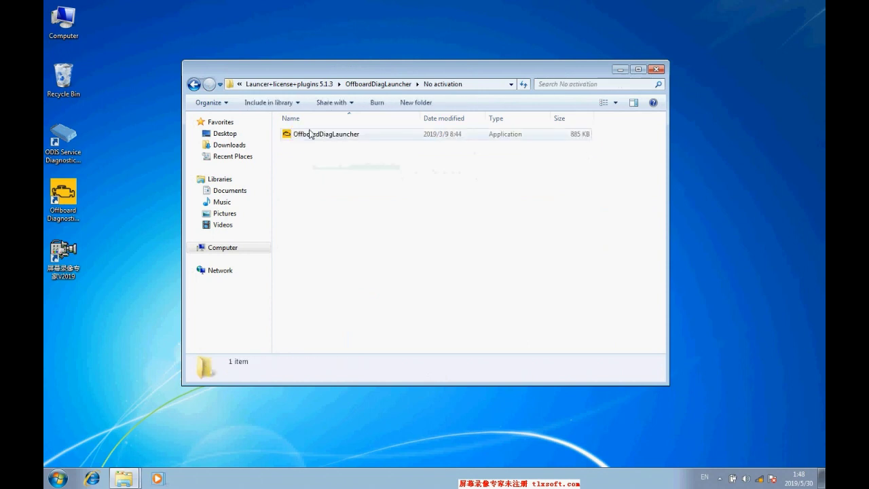
left_click(311, 136)
right_click(310, 136)
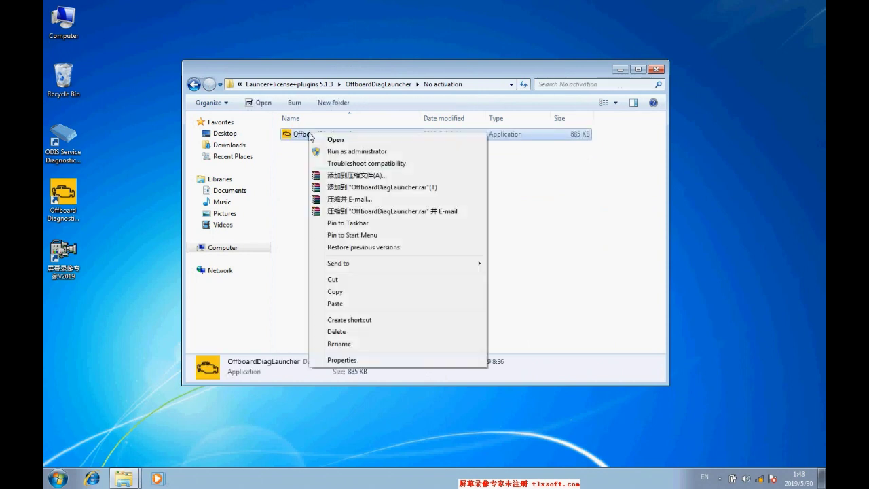
left_click(347, 296)
- Paste OffboardDiagLauncher into the Offboard Diagnostic install folder, replacing the existing one
left_click_drag(341, 75, 422, 88)
left_click(61, 201)
right_click(61, 201)
left_click(93, 438)
left_click(109, 373)
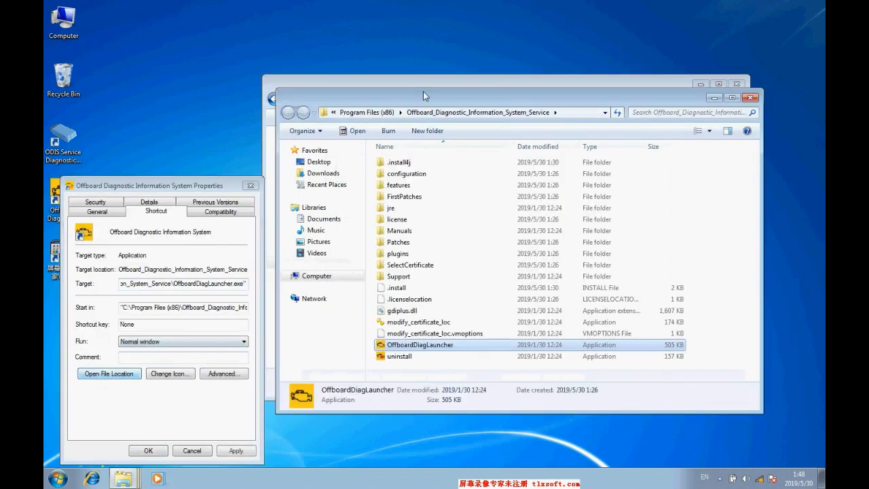
left_click_drag(508, 101, 303, 133)
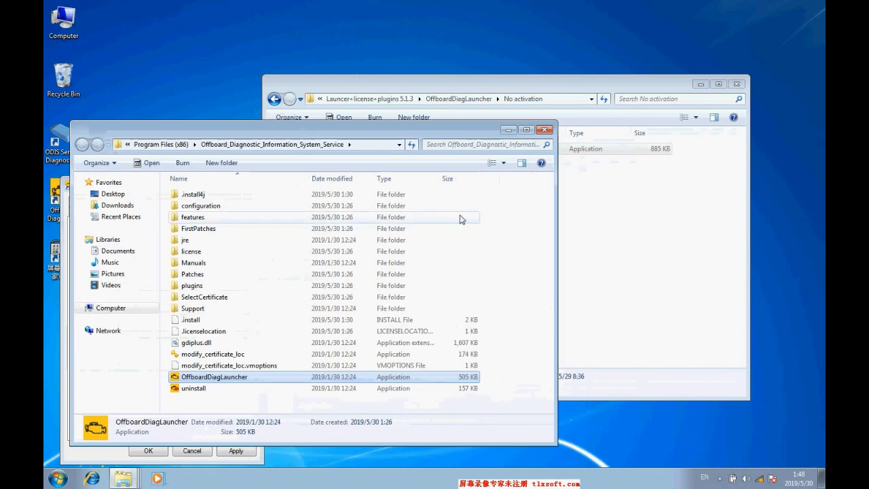
right_click(493, 242)
left_click(519, 314)
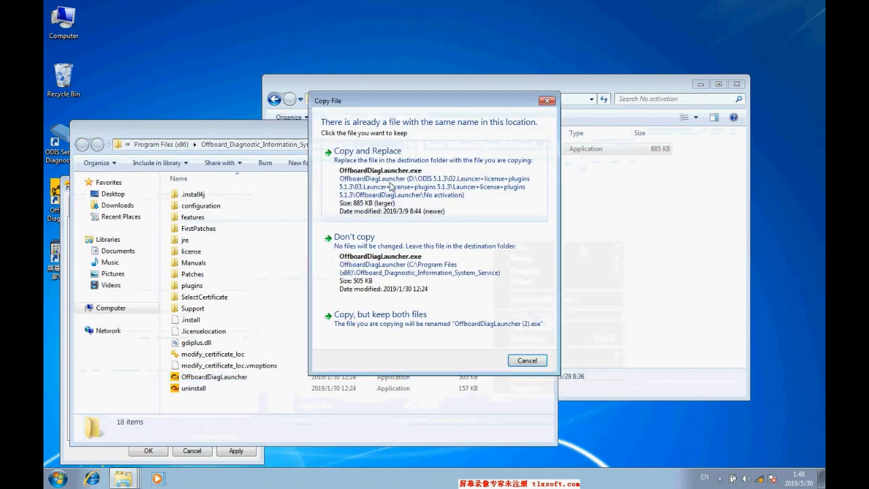
left_click(389, 184)
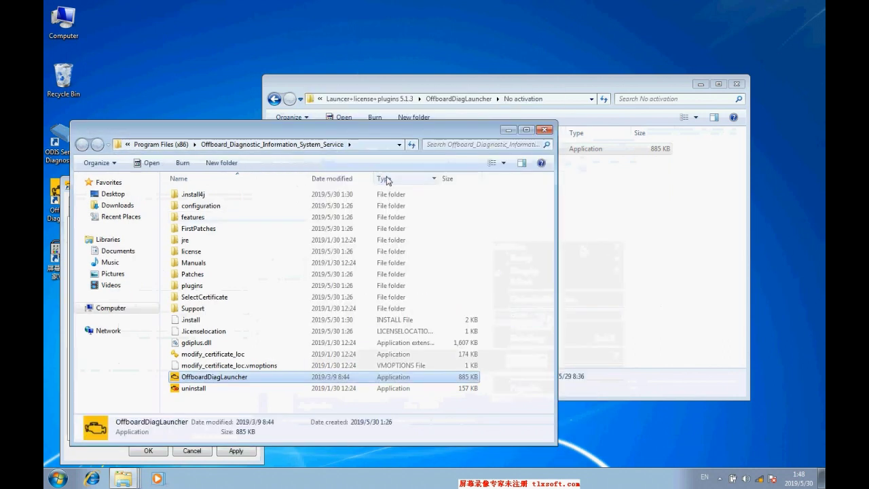
- Open the install's plugins folder and copy the launcher_4.51.2 archive from the launcher package
left_click(207, 290)
double_click(209, 289)
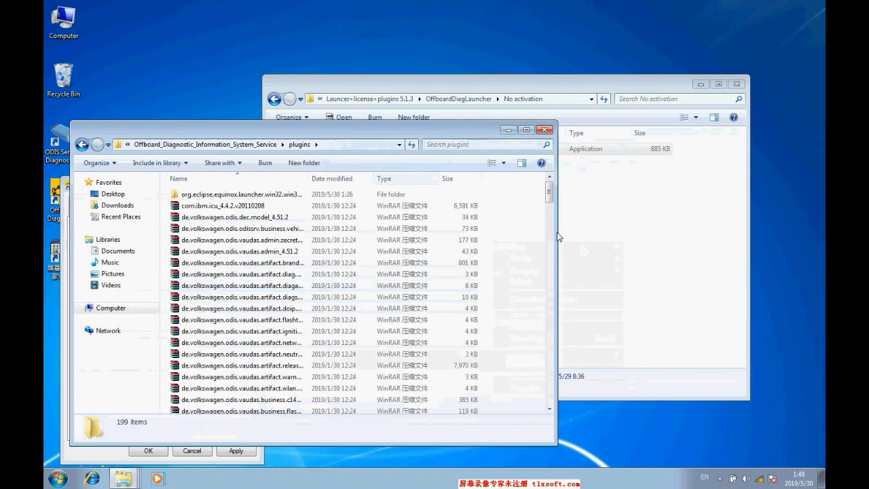
left_click(628, 239)
left_click_drag(434, 83, 495, 92)
left_click(334, 108)
left_click(335, 108)
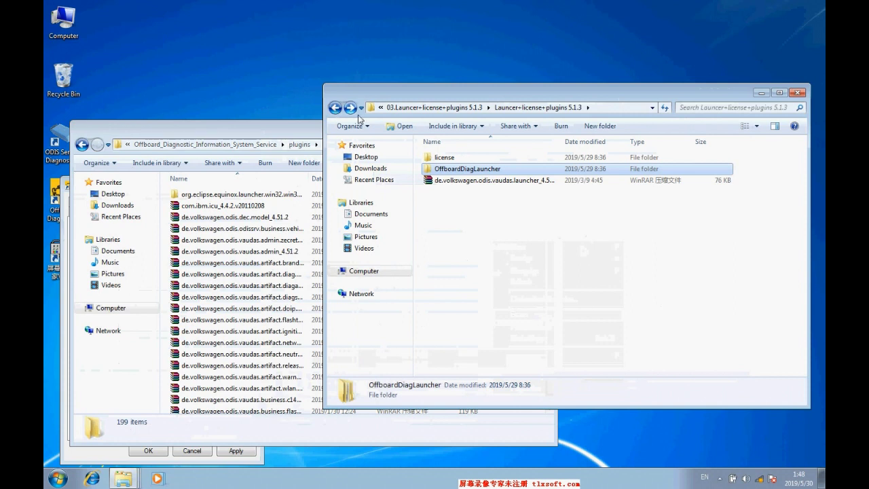
left_click(457, 182)
right_click(457, 182)
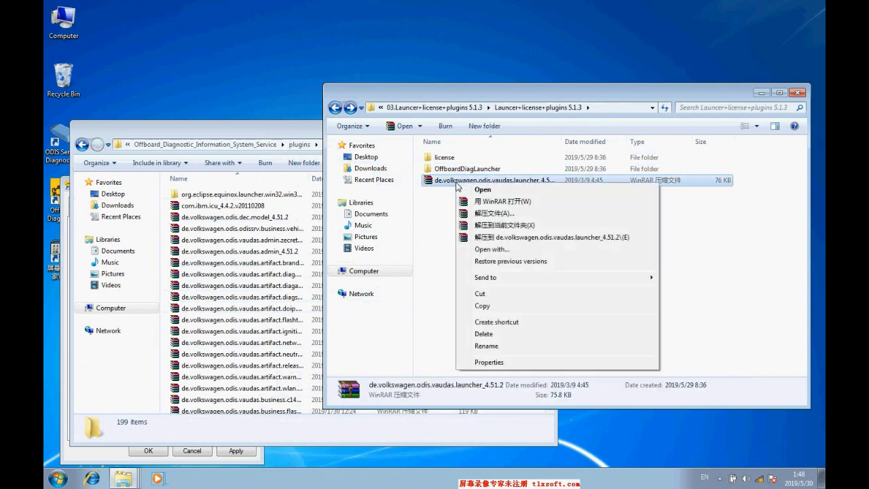
left_click(481, 305)
- Paste launcher_4.51.2 into plugins, replacing the old archive, and close the plugins window
left_click(247, 288)
right_click(248, 290)
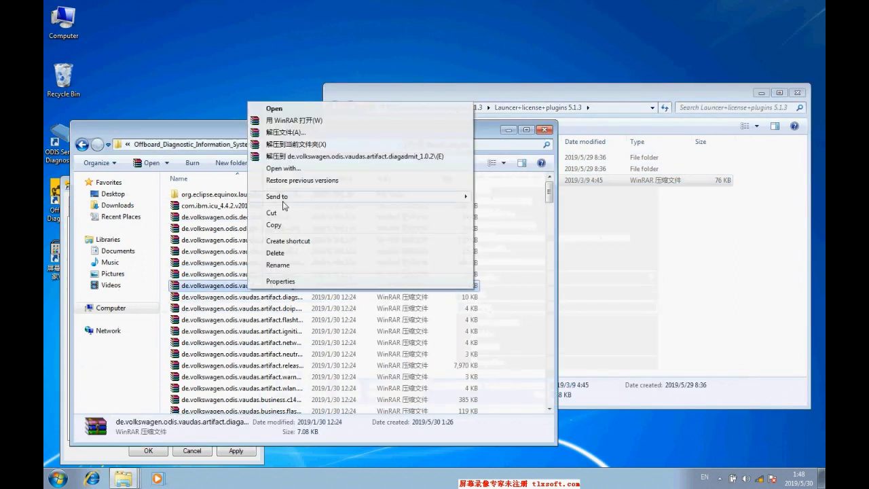
left_click(510, 319)
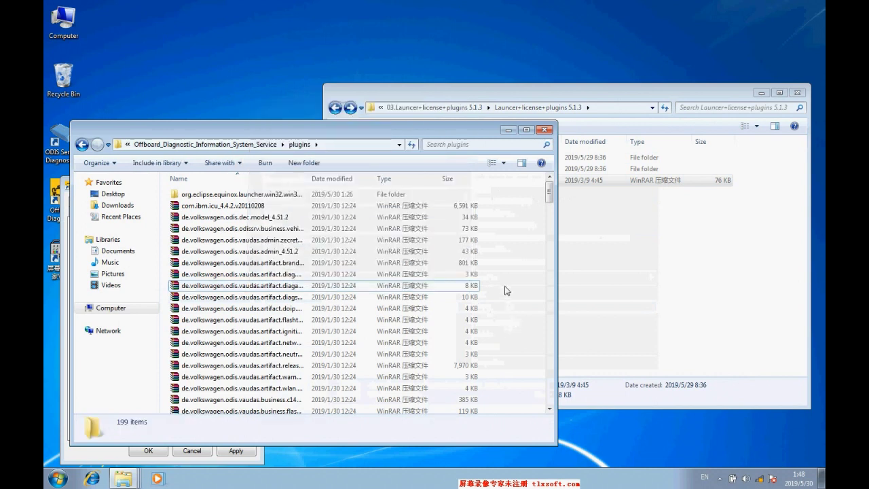
right_click(506, 288)
left_click(544, 361)
left_click(360, 127)
left_click(544, 129)
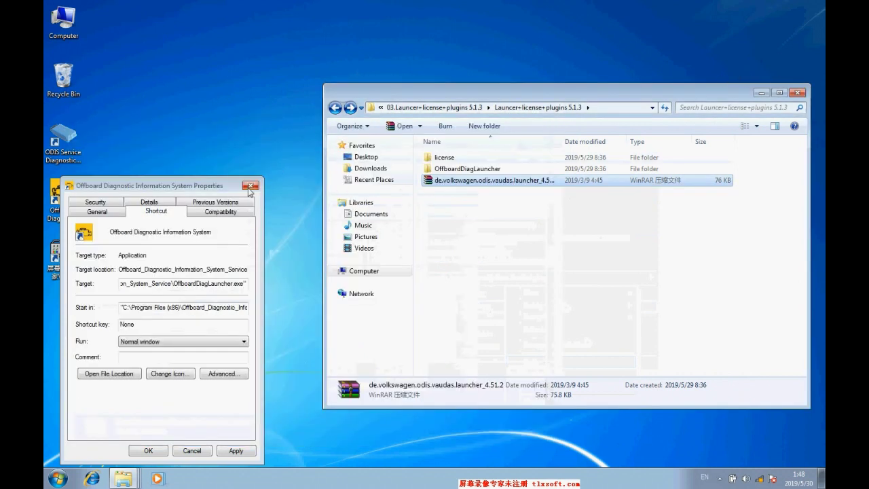
- Apply and close the shortcut properties past the admin prompt, then refresh the desktop
left_click(236, 450)
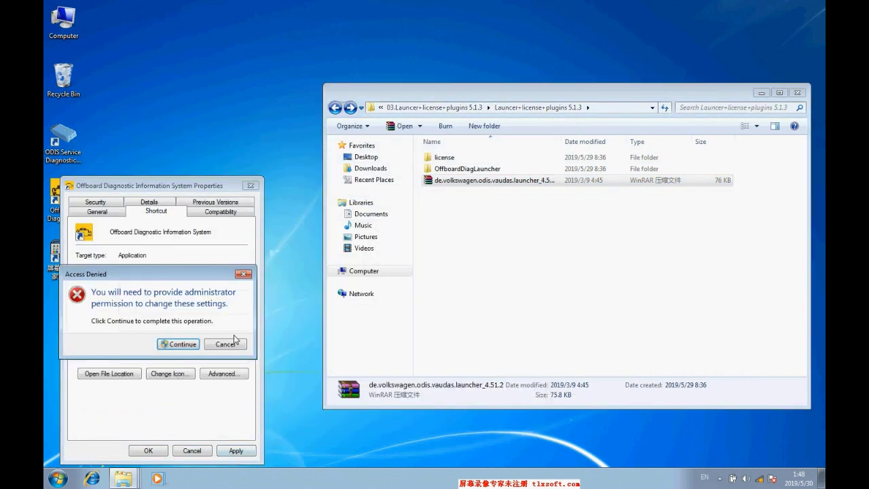
left_click(182, 344)
left_click(148, 451)
right_click(146, 188)
left_click(163, 176)
left_click(63, 193)
right_click(65, 193)
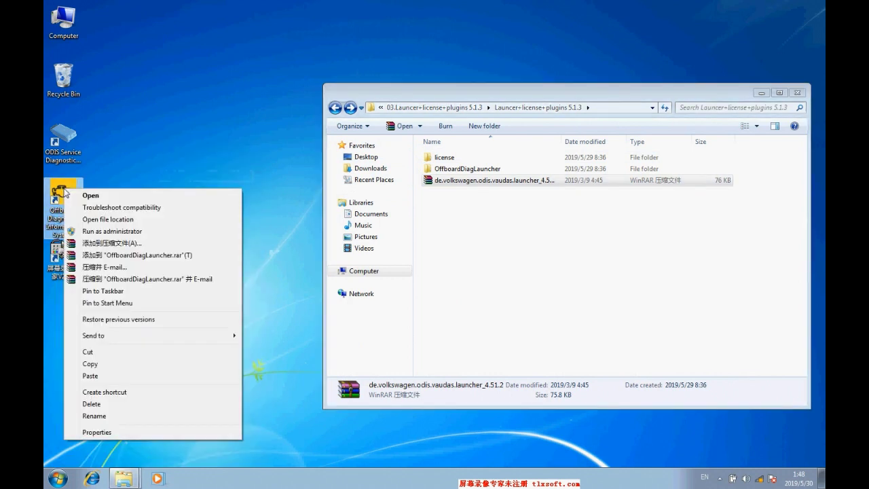
- Run Offboard Diagnostic as administrator and minimize the folder window behind the splash
left_click(127, 231)
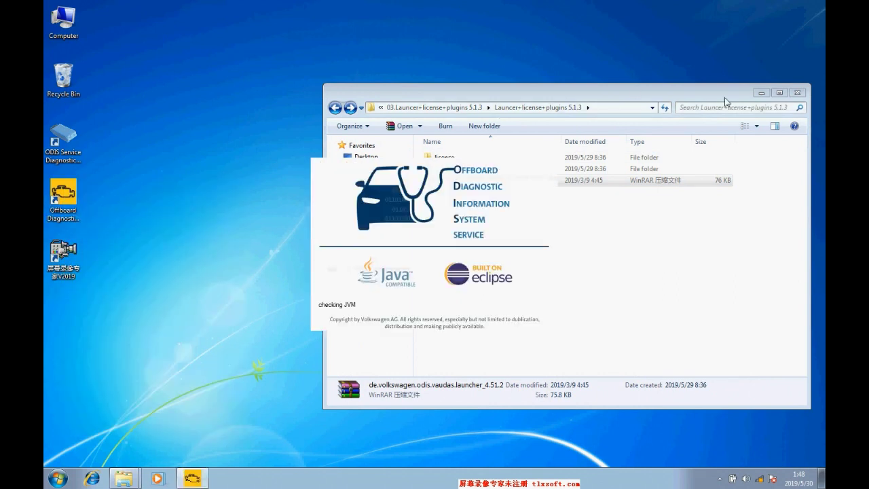
left_click(761, 92)
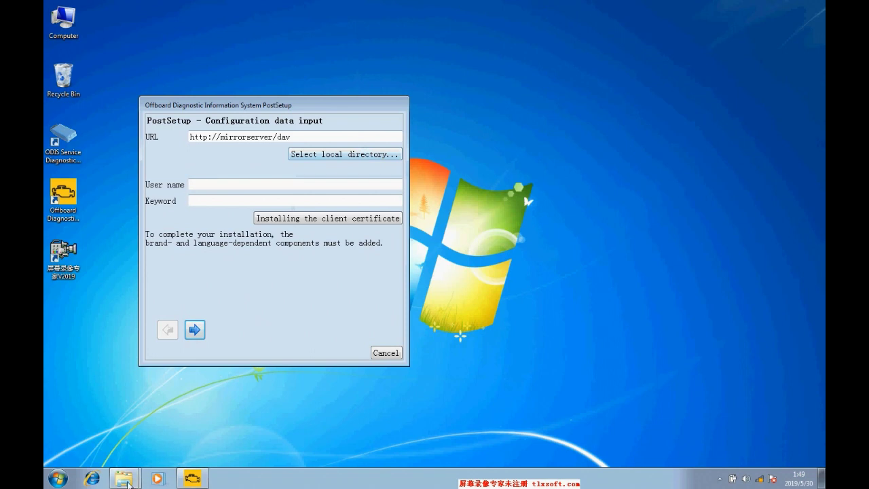
- In Explorer, go back to the ODIS 5.1.3 folder and select Postsetup
mouse_move(123, 478)
left_click(123, 459)
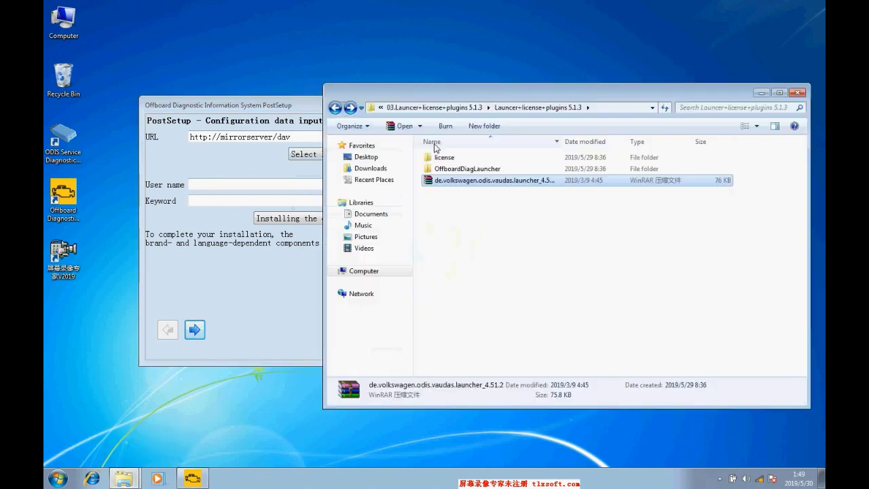
left_click(335, 108)
left_click(335, 107)
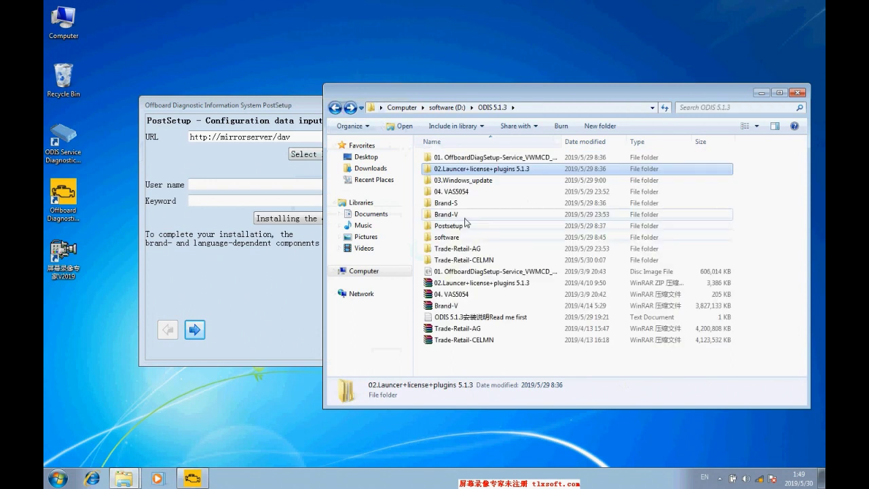
left_click(449, 226)
left_click_drag(502, 93, 612, 89)
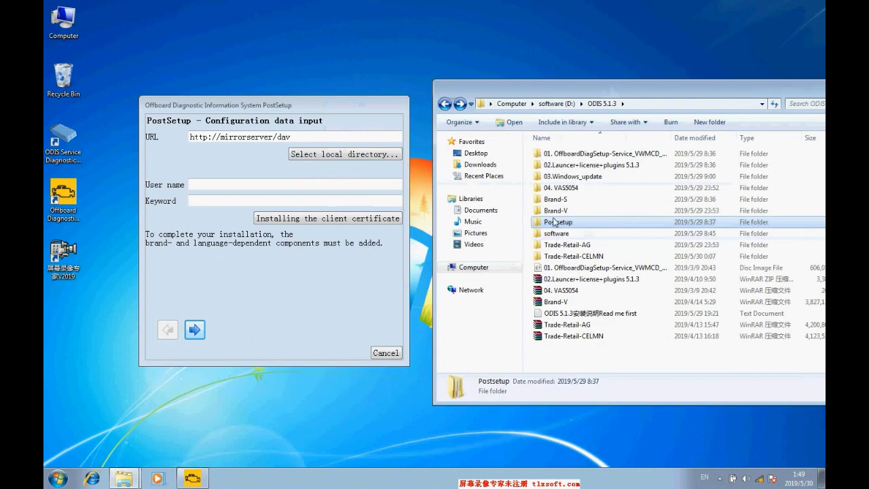
- Set the PostSetup local directory to D:\ODIS 5.1.3\Postsetup and continue
left_click(332, 154)
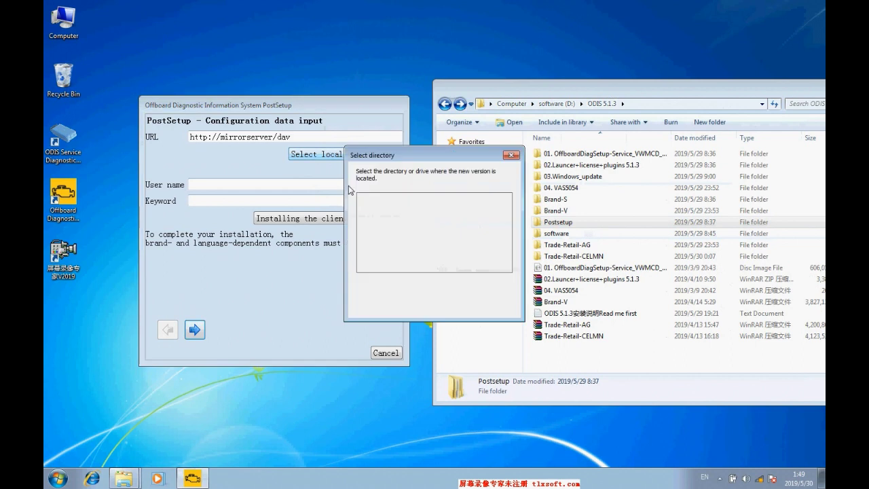
double_click(392, 233)
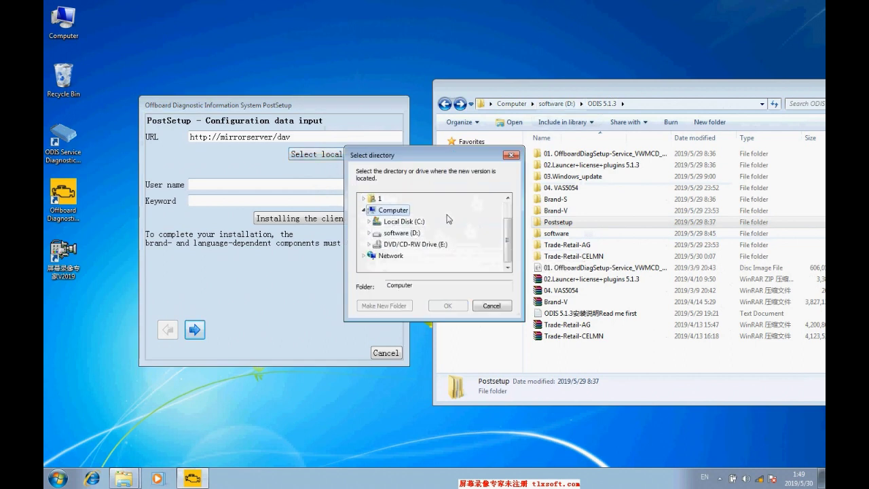
double_click(402, 232)
scroll(436, 225, "down", 2)
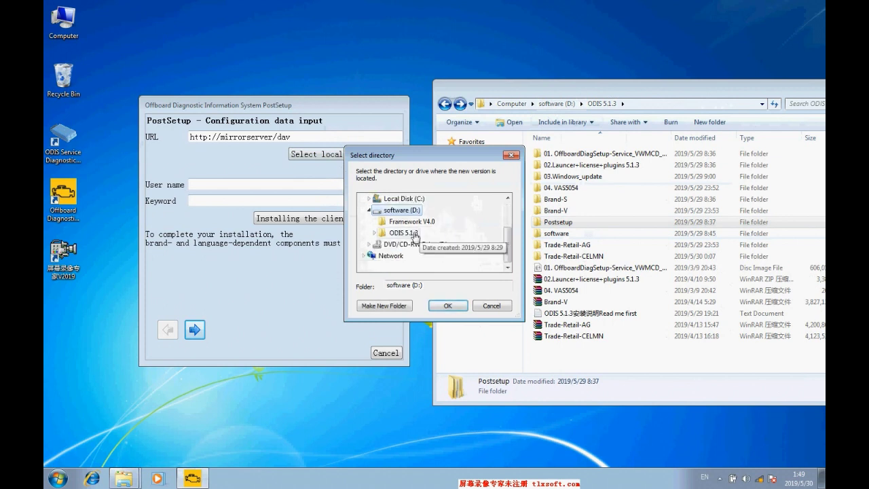
double_click(454, 231)
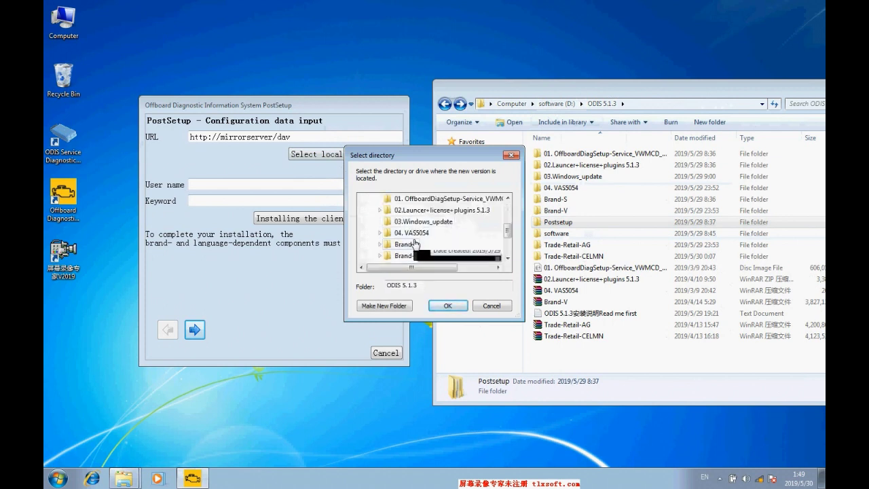
scroll(445, 238, "up", 1)
scroll(456, 231, "down", 1)
scroll(459, 229, "down", 1)
left_click(461, 232)
scroll(463, 229, "up", 1)
scroll(465, 227, "down", 1)
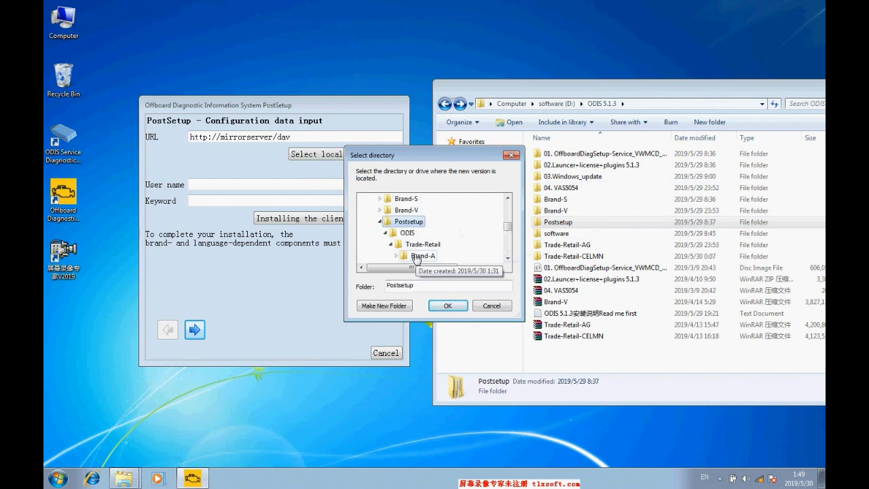
left_click(449, 307)
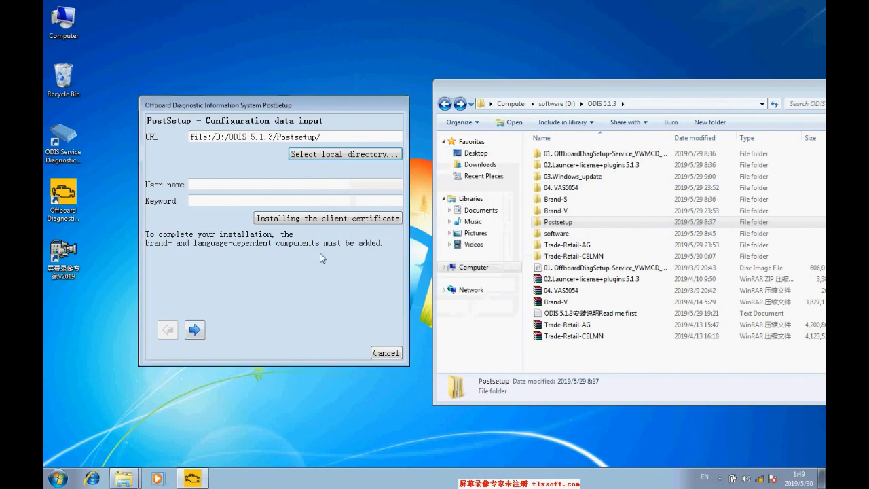
left_click(196, 330)
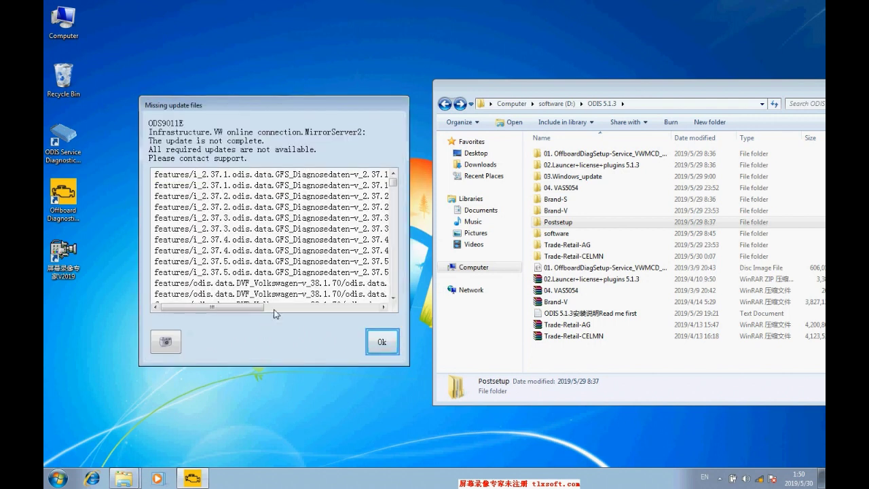
- Dismiss the ODS9011E error, pass the language page again, and inspect the missing files list
left_click_drag(393, 182, 393, 289)
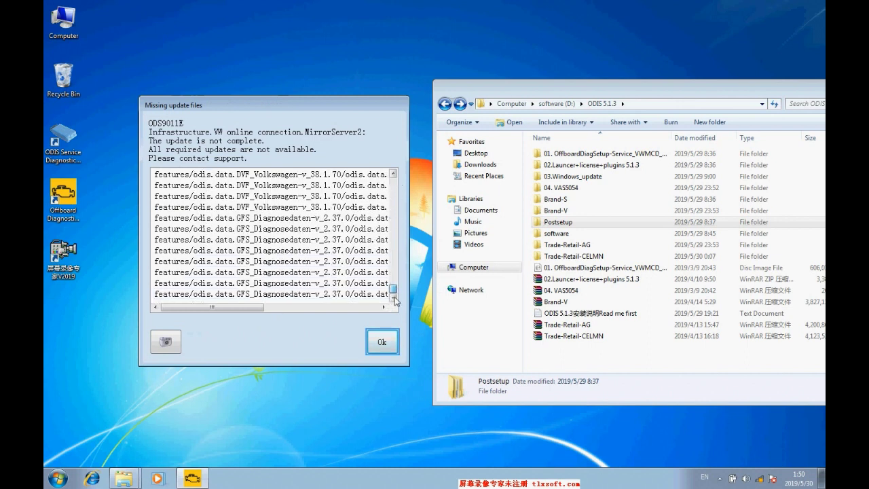
left_click_drag(258, 302, 375, 292)
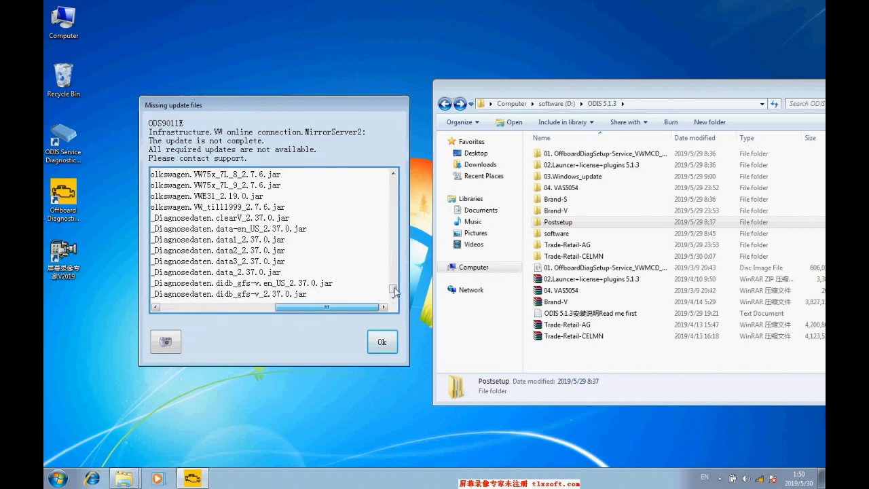
left_click_drag(326, 306, 212, 307)
left_click(382, 342)
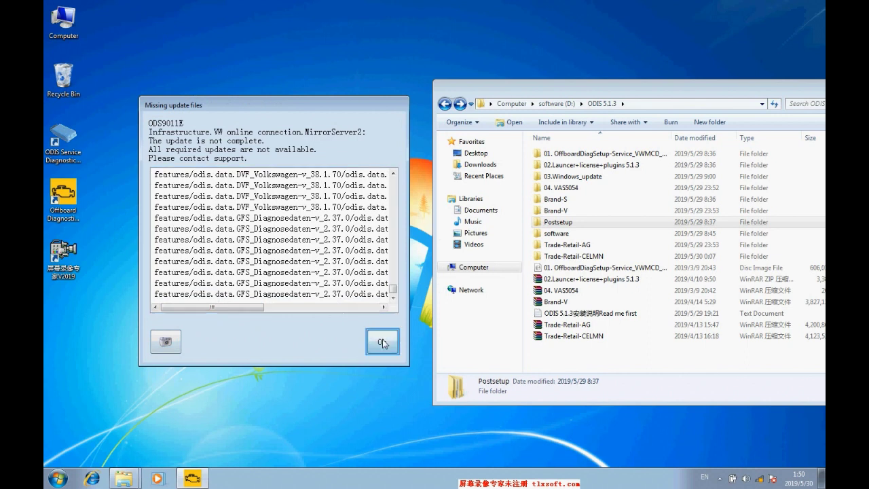
left_click(197, 330)
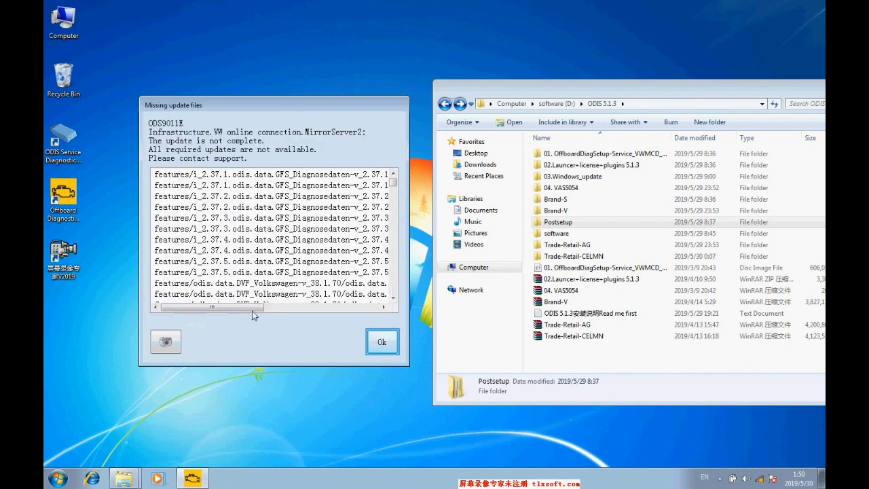
left_click(248, 303)
mouse_move(258, 307)
left_mouse_down()
mouse_move(385, 305)
mouse_move(271, 305)
left_mouse_up()
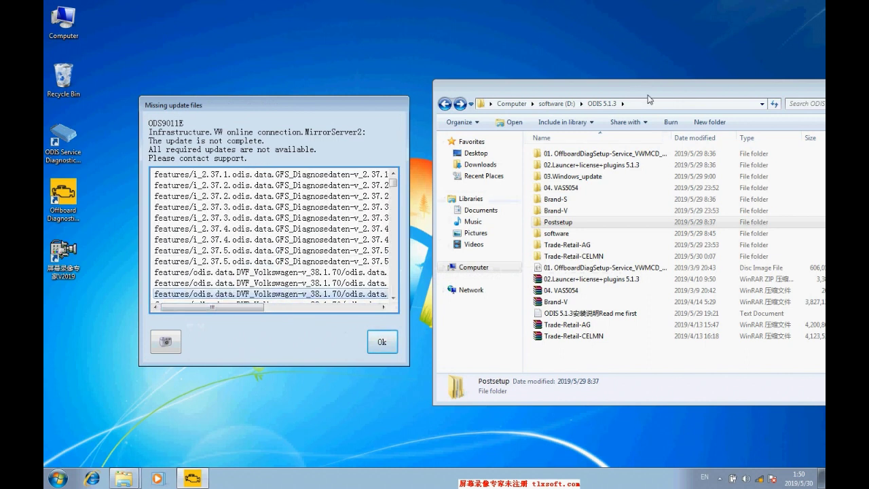
- Browse Postsetup > ODIS > Trade-Retail in Explorer, then go back up
double_click(558, 223)
double_click(550, 154)
double_click(551, 155)
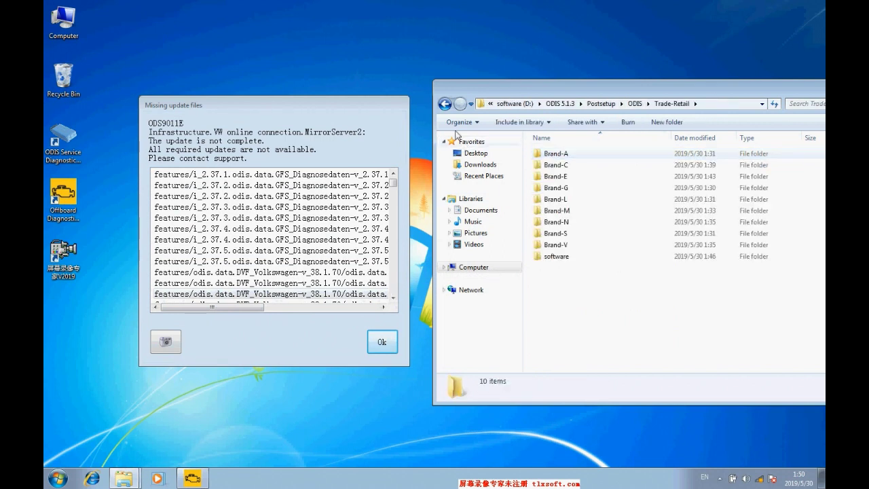
left_click(445, 104)
left_click(445, 105)
left_click(444, 105)
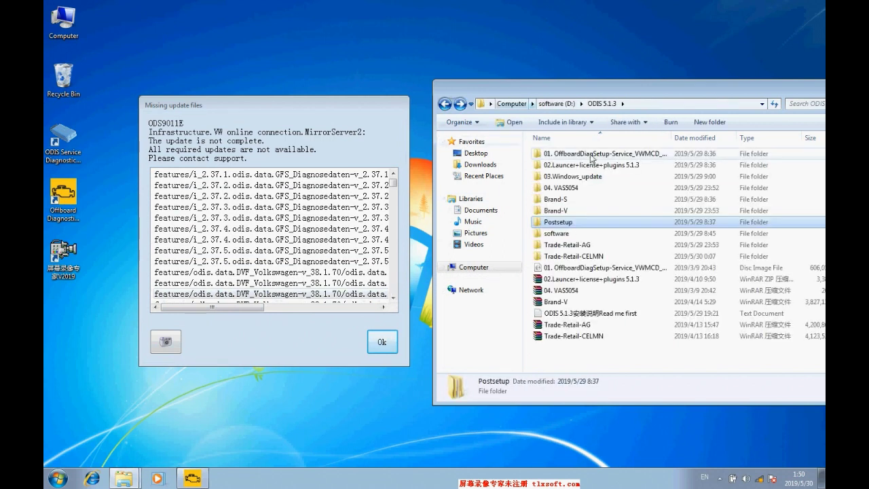
left_click(445, 105)
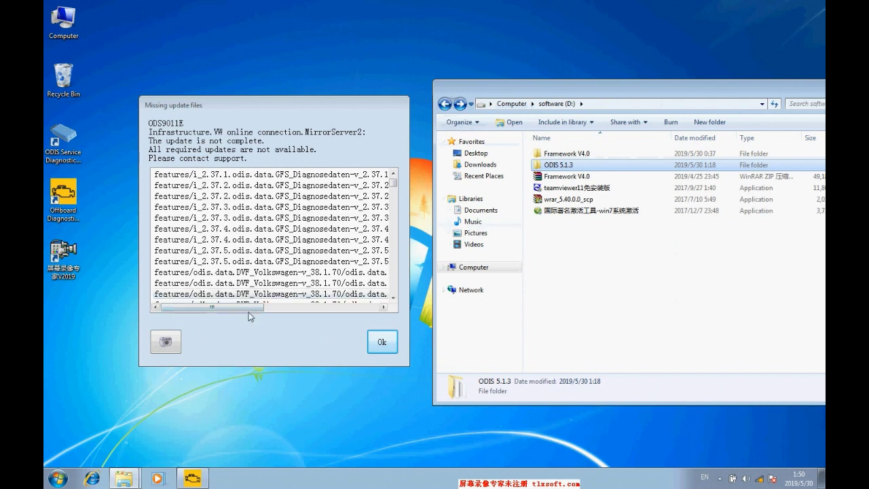
- Scroll through the missing update files report, then reopen the ODIS 5.1.3 folder
left_click(383, 307)
left_click(381, 308)
left_click_drag(381, 307, 268, 308)
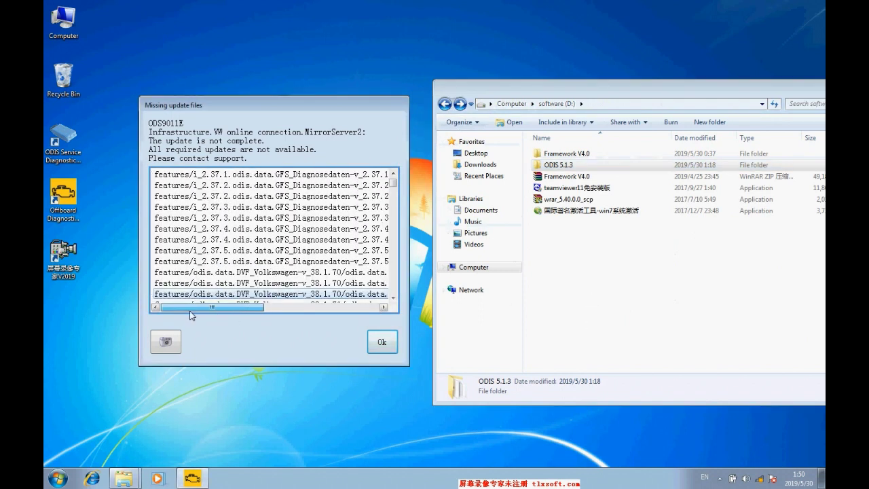
left_click(561, 246)
double_click(563, 165)
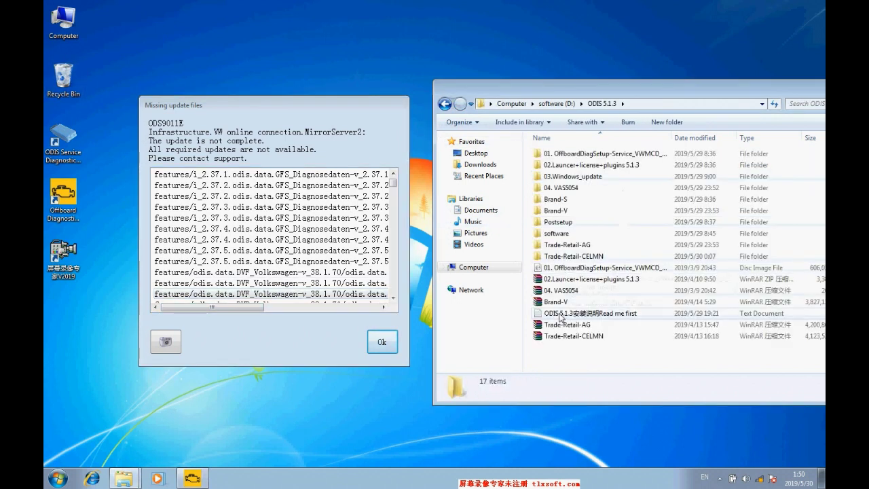
- Open the Read me first notes beside the report and compare with the missing files list
double_click(562, 313)
left_click_drag(456, 30, 660, 94)
left_click_drag(561, 97, 650, 108)
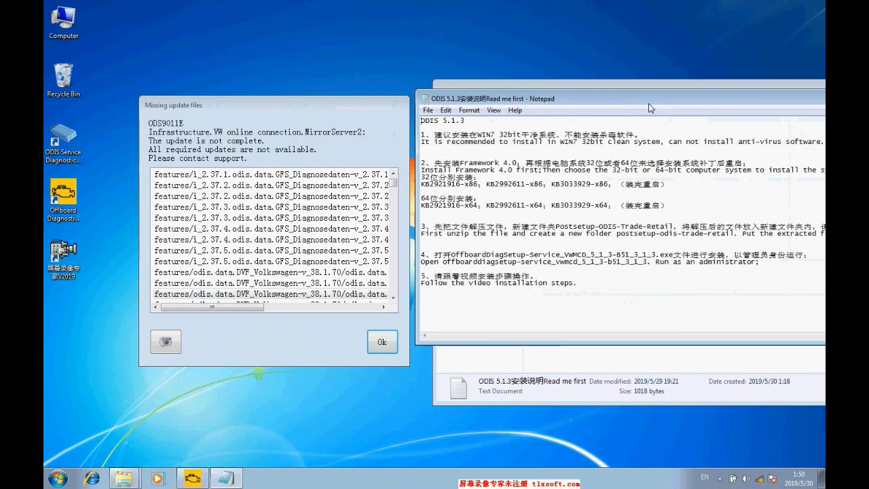
left_click(393, 190)
left_click_drag(394, 190, 393, 213)
mouse_move(238, 307)
left_mouse_down()
mouse_move(332, 314)
mouse_move(238, 309)
left_mouse_up()
left_click(290, 250)
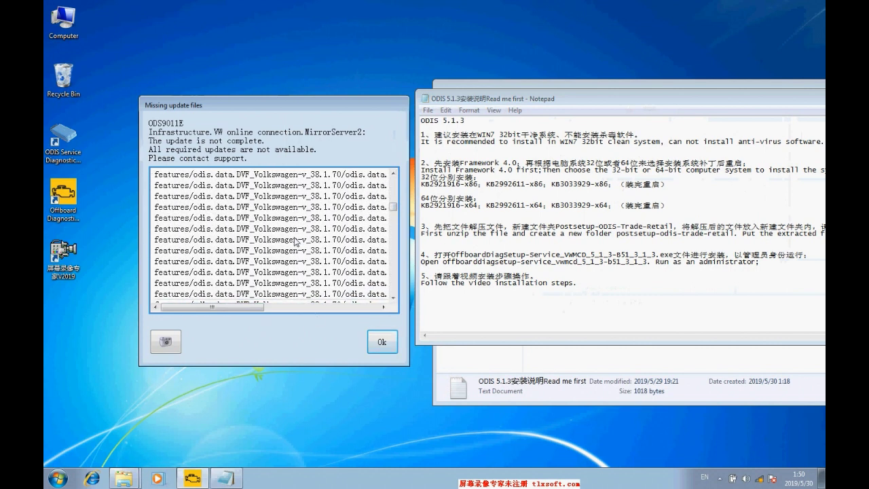
scroll(319, 224, "up", 4)
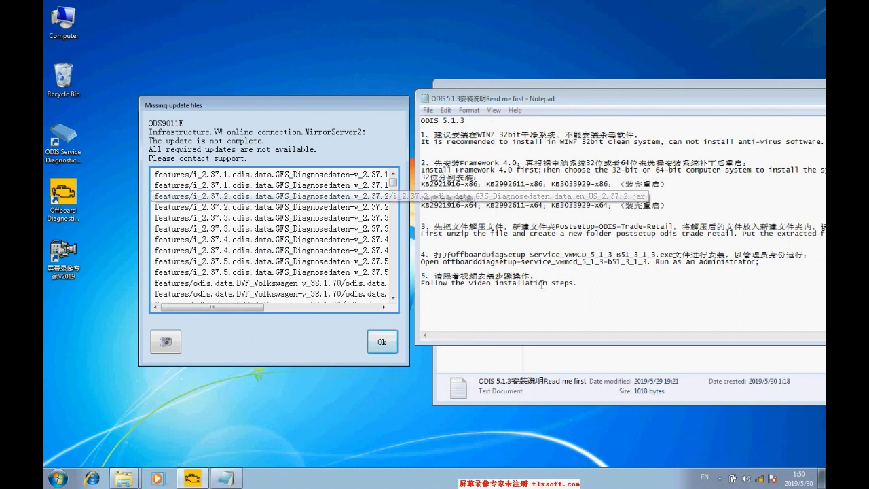
- Add a new line at the end of the notes, then close Notepad, saving
left_click(599, 285)
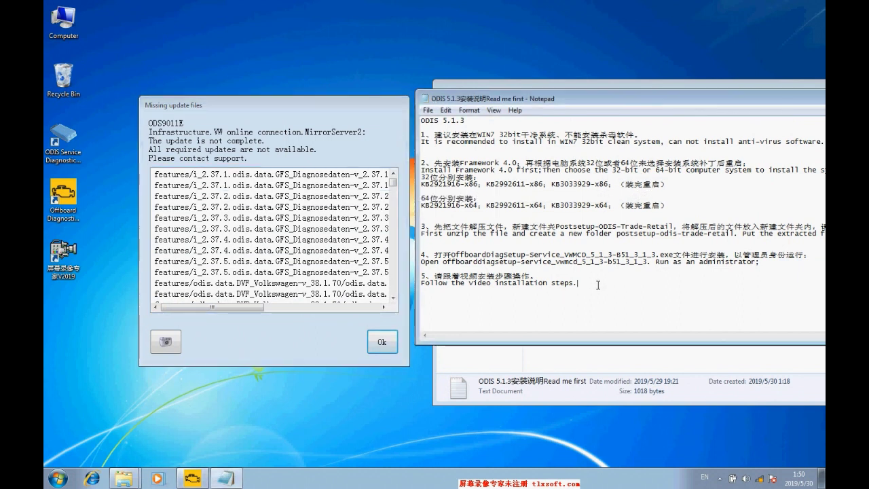
key("Return")
key("ctrl+shift")
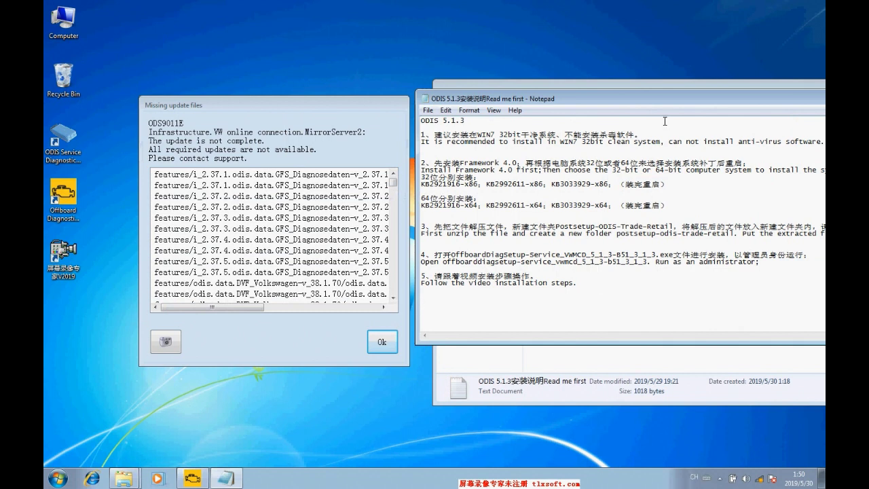
left_click_drag(684, 101, 405, 104)
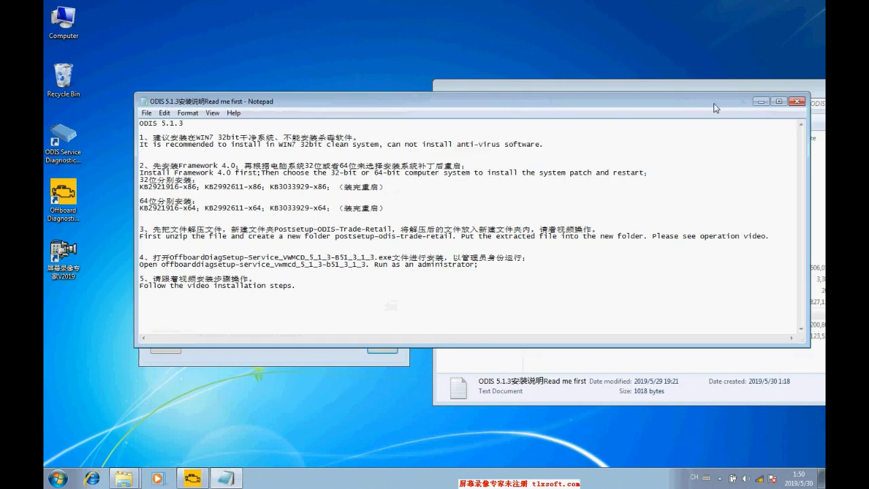
left_click(798, 102)
left_click(410, 248)
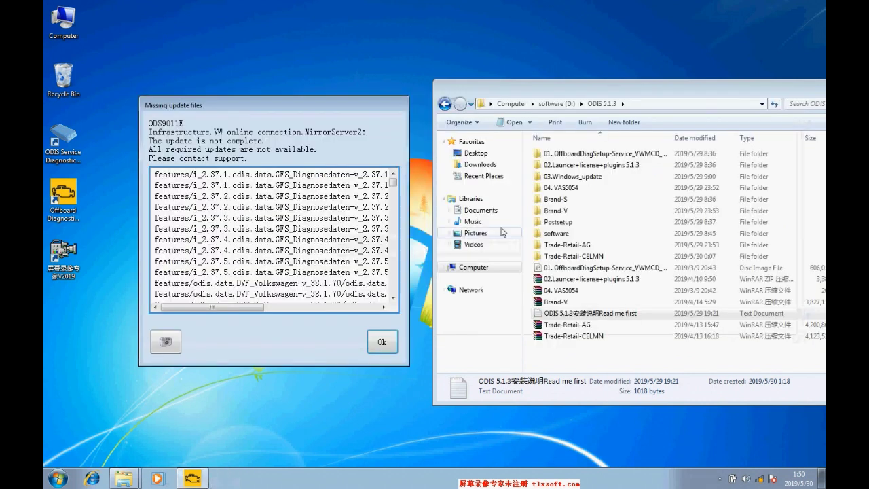
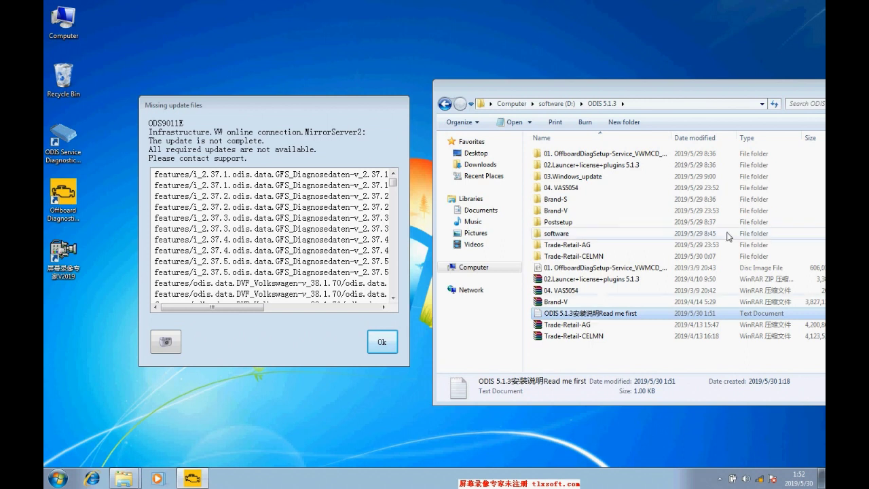
- Move the newer ODIS 5.1.3 readme from USB drive F: into D:\ODIS 5.1.3, replacing the old one, and open it in Notepad
double_click(69, 28)
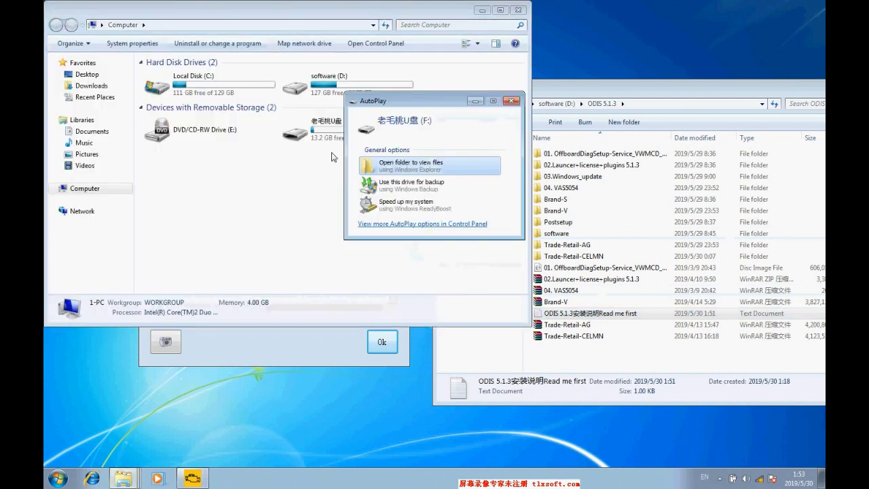
left_click(430, 161)
left_click(204, 156)
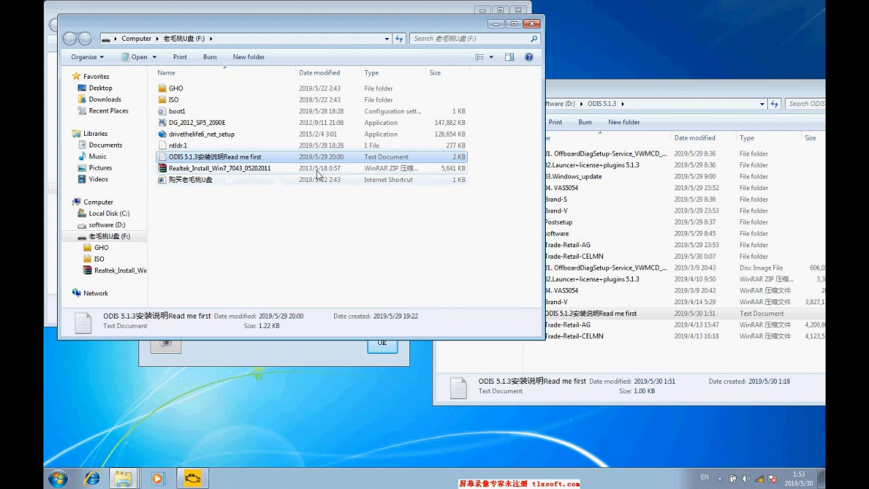
left_click(532, 23)
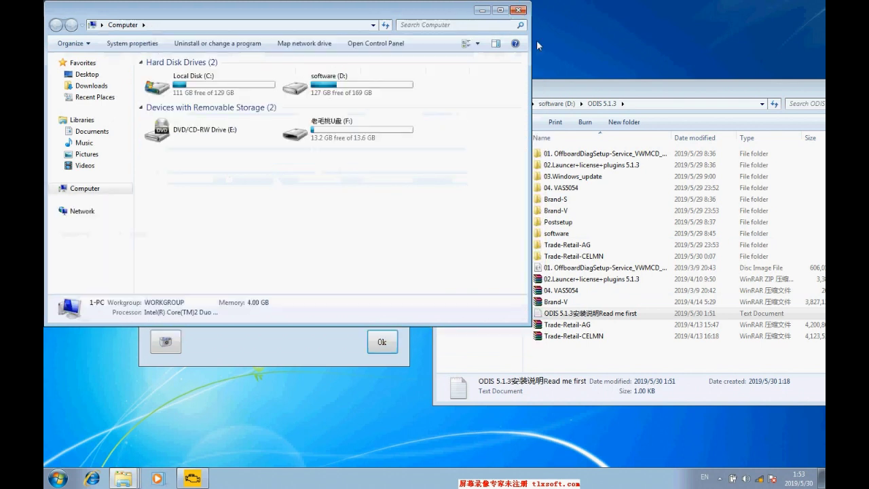
key("ctrl+v")
left_click(411, 214)
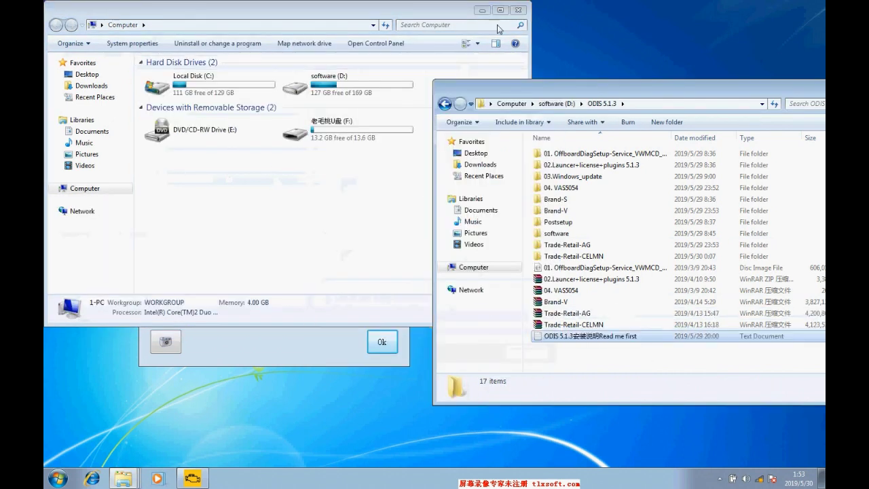
double_click(578, 335)
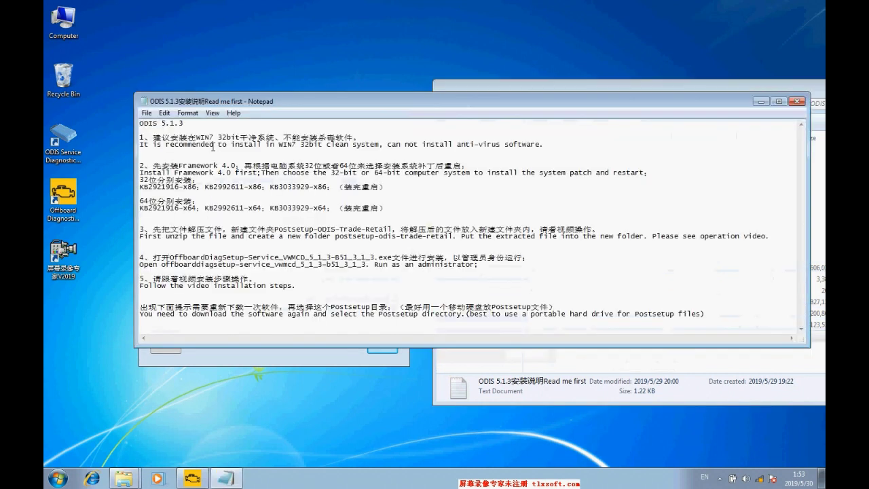
- Highlight the readme's last two Postsetup lines and compare them with the missing update files list
left_click_drag(729, 317, 142, 300)
left_click_drag(332, 101, 471, 63)
left_click(280, 221)
left_click_drag(281, 221, 282, 240)
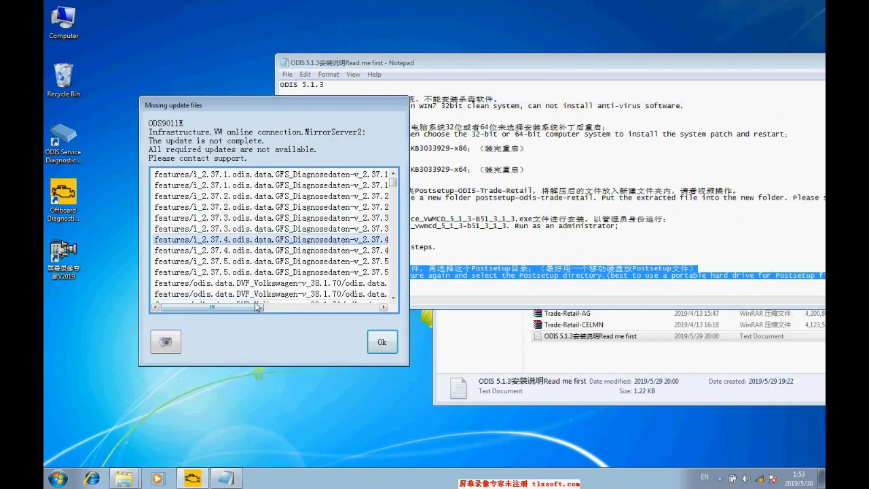
left_click(380, 307)
left_click_drag(381, 307, 241, 304)
- Re-highlight the readme's Postsetup directory instructions and reposition the readme window
left_click_drag(345, 107, 258, 109)
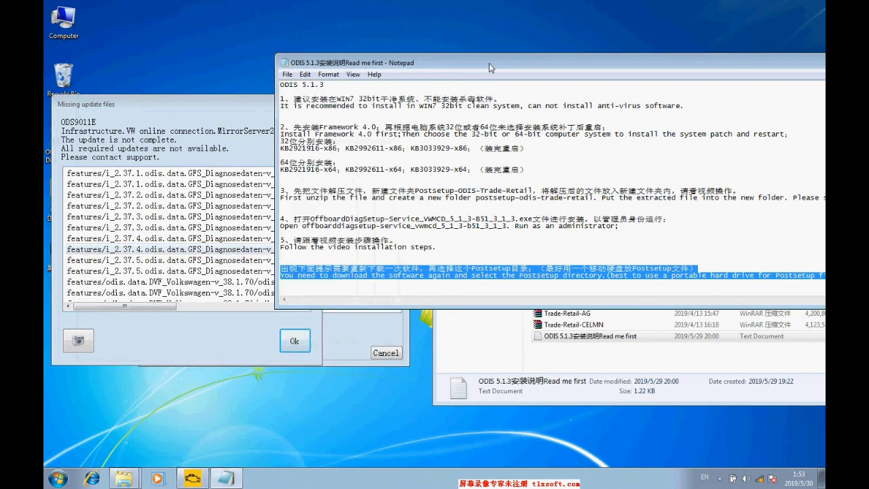
left_click_drag(481, 61, 434, 82)
left_click(689, 286)
left_click_drag(819, 295, 229, 290)
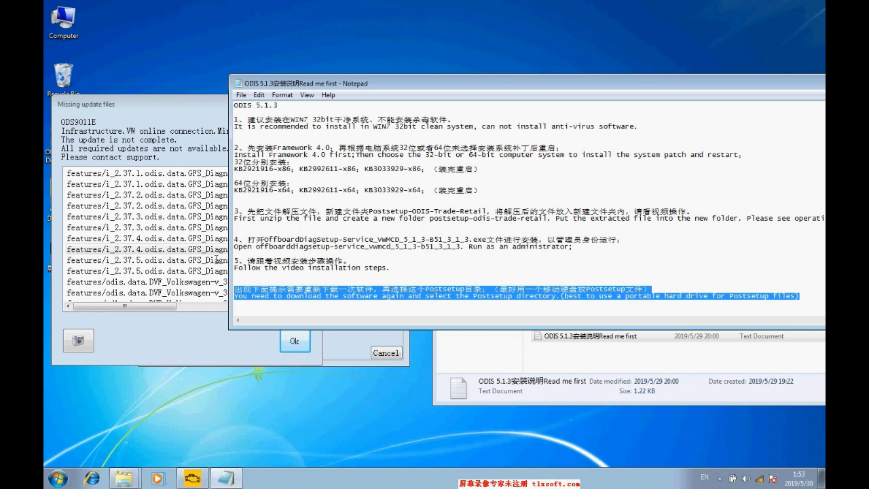
left_click(662, 290)
left_click_drag(493, 88, 442, 136)
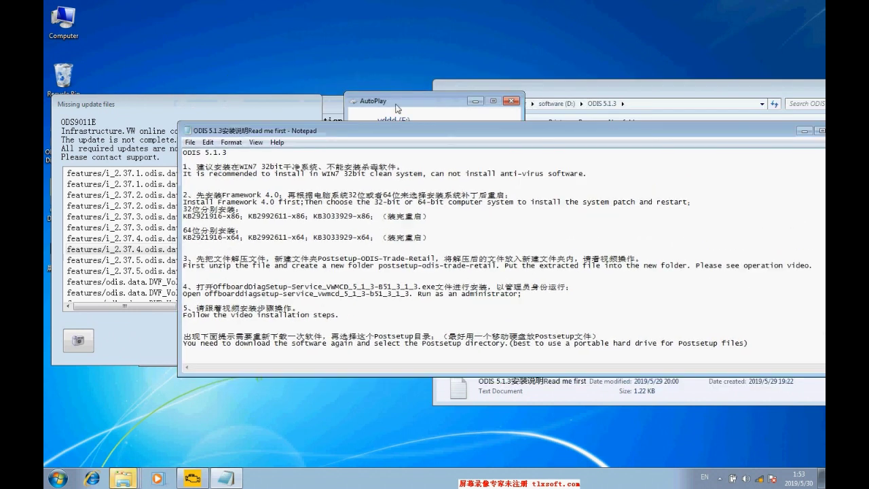
- Open drive yddd (F:) from the AutoPlay prompt in Windows Explorer
left_click(397, 109)
left_click(397, 168)
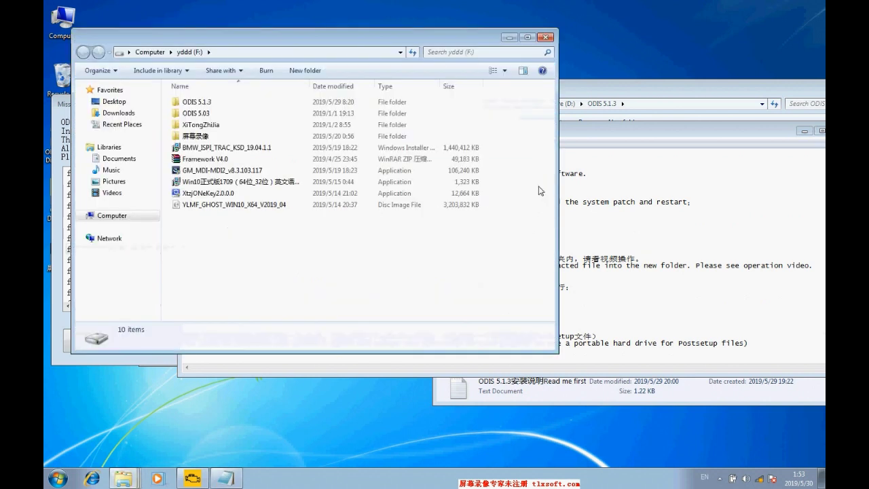
left_click_drag(344, 41, 506, 46)
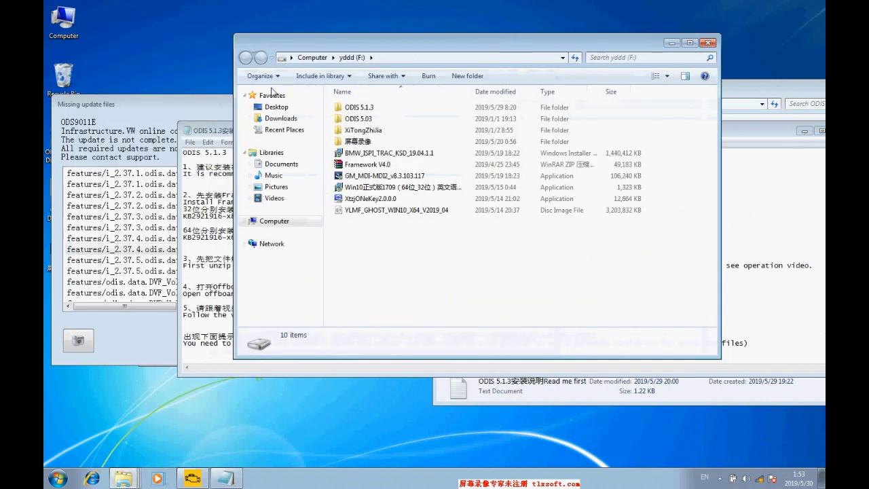
left_click(312, 57)
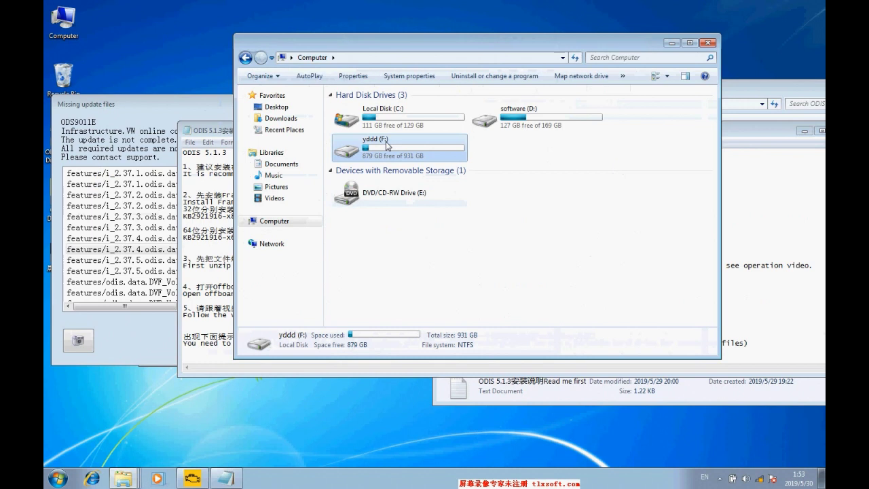
double_click(395, 163)
left_click_drag(448, 48, 604, 97)
- Browse F:\ODIS 5.1.3\Postsetup\ODIS, go back to ODIS 5.1.3, and close Explorer
right_click(533, 157)
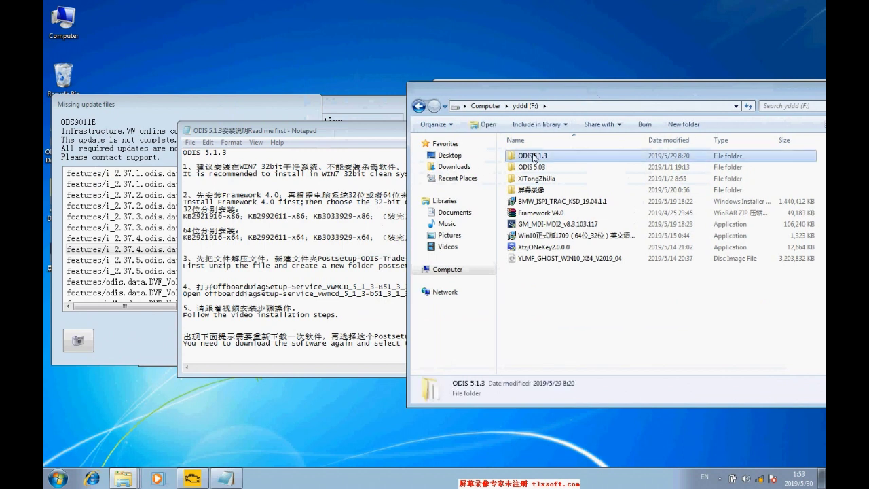
left_click(571, 160)
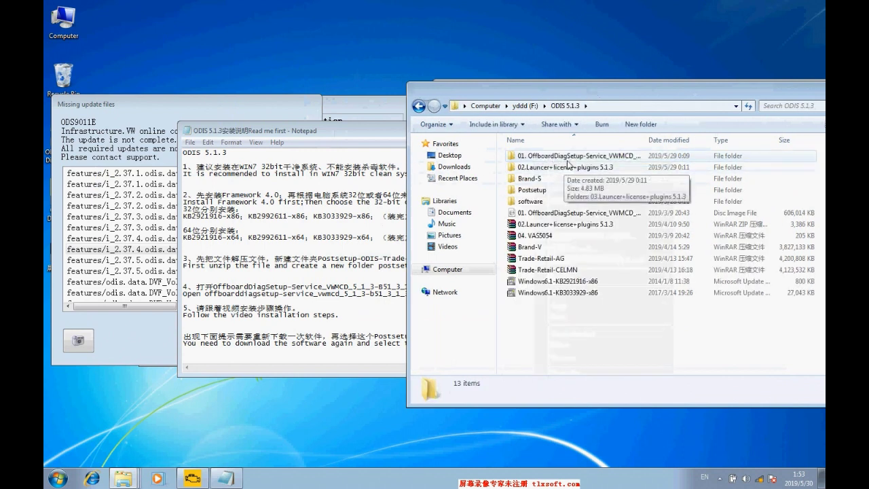
left_click(530, 193)
double_click(531, 193)
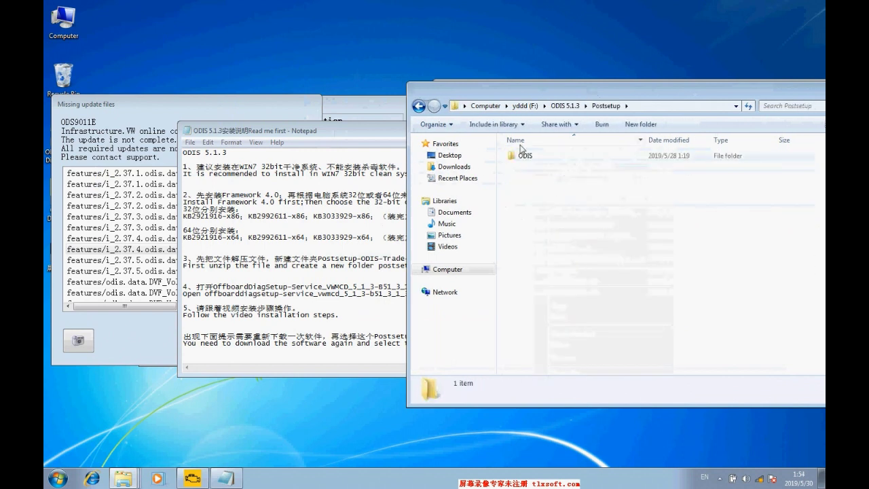
double_click(517, 156)
left_click(418, 106)
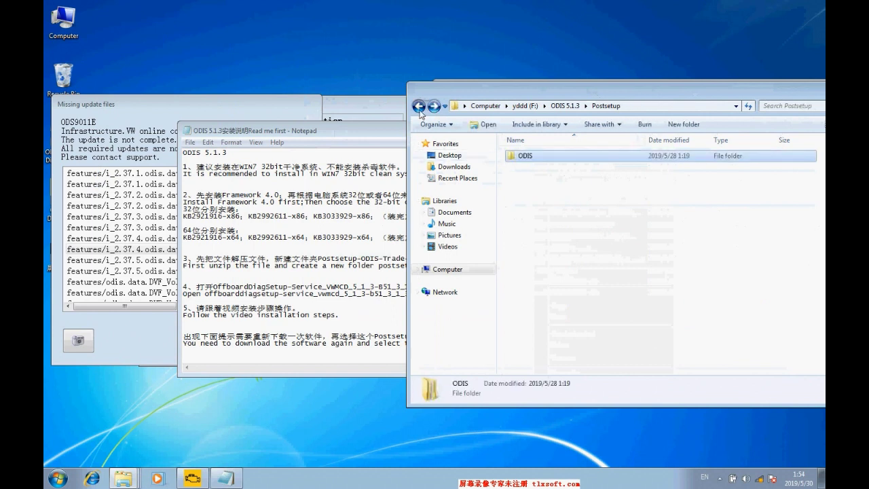
left_click(418, 106)
left_click_drag(733, 101, 556, 143)
left_click(710, 124)
left_click(226, 114)
- Dismiss the ODS9011E error and set the update URL to file:/F:/ODIS 5.1.3/Postsetup/
left_click(289, 340)
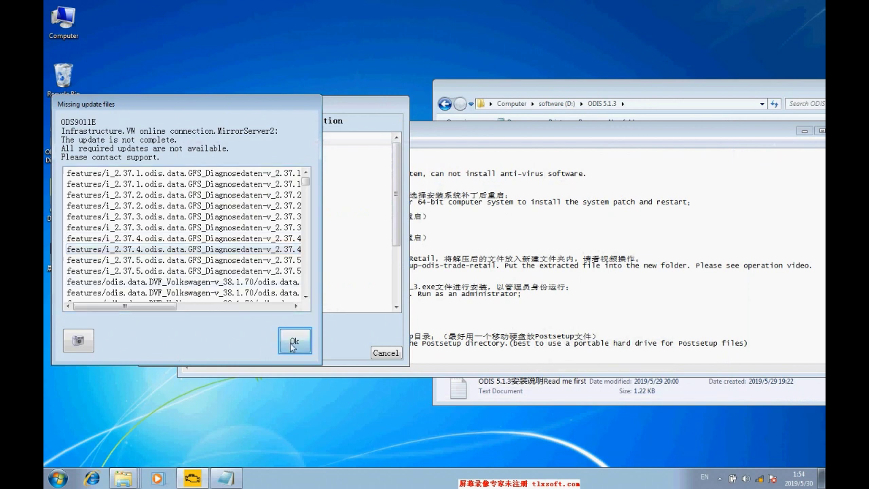
left_click(169, 330)
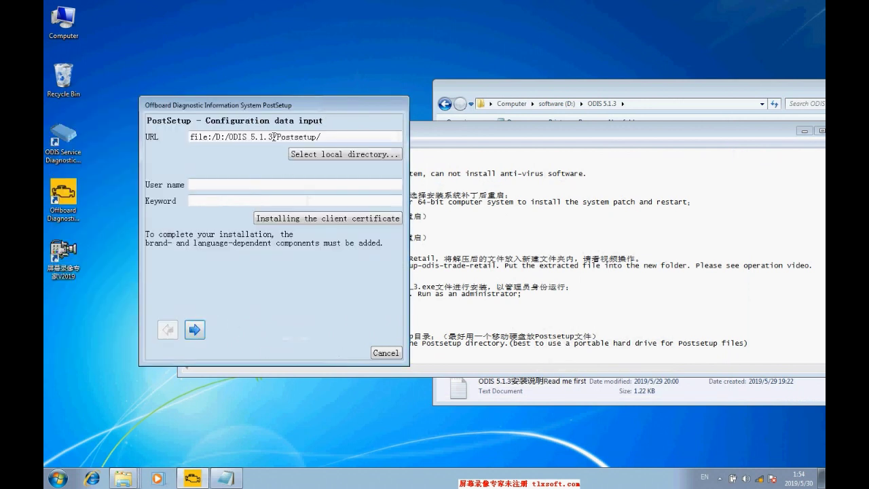
double_click(217, 137)
left_click(333, 152)
left_click_drag(506, 212, 516, 256)
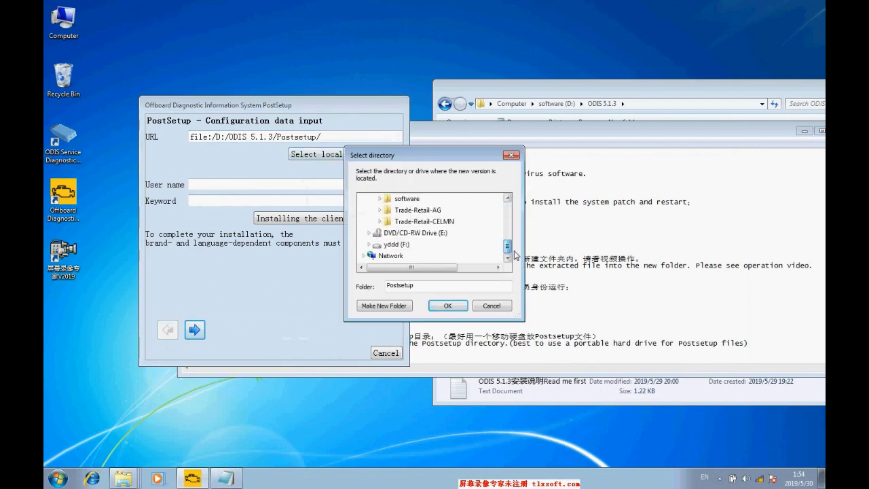
left_click(395, 245)
left_click(403, 210)
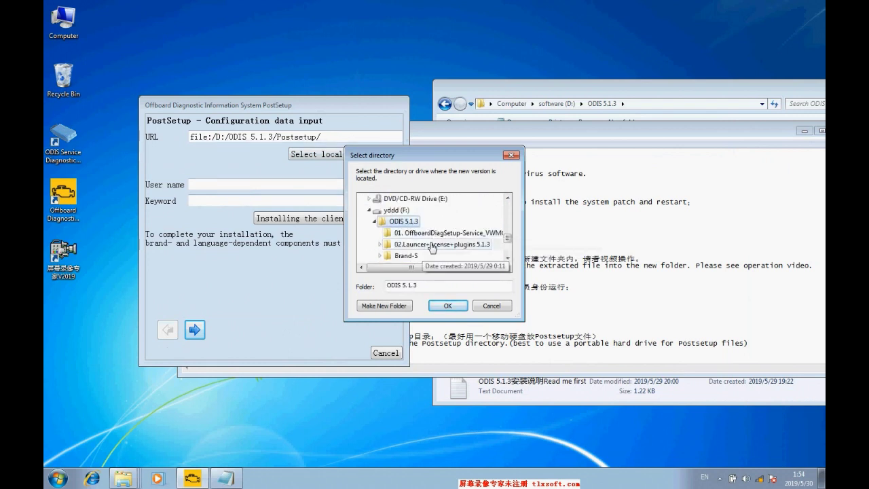
scroll(435, 246, "down", 1)
left_click(411, 233)
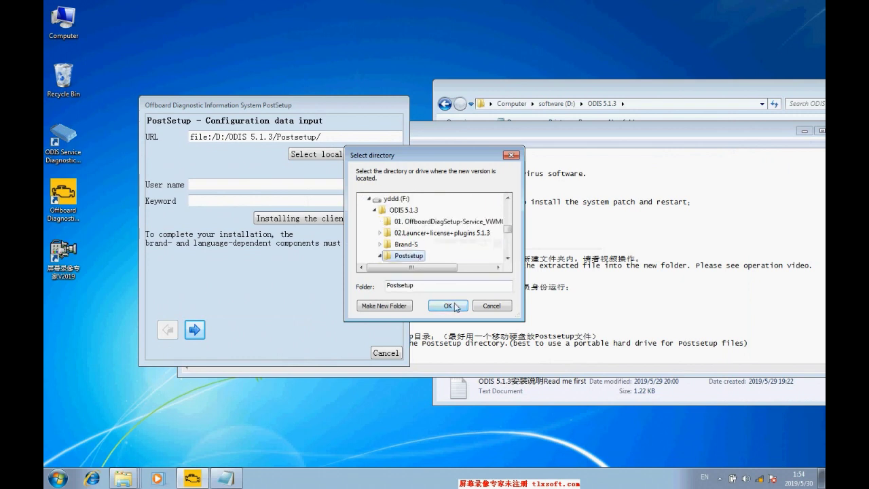
scroll(407, 224, "up", 2)
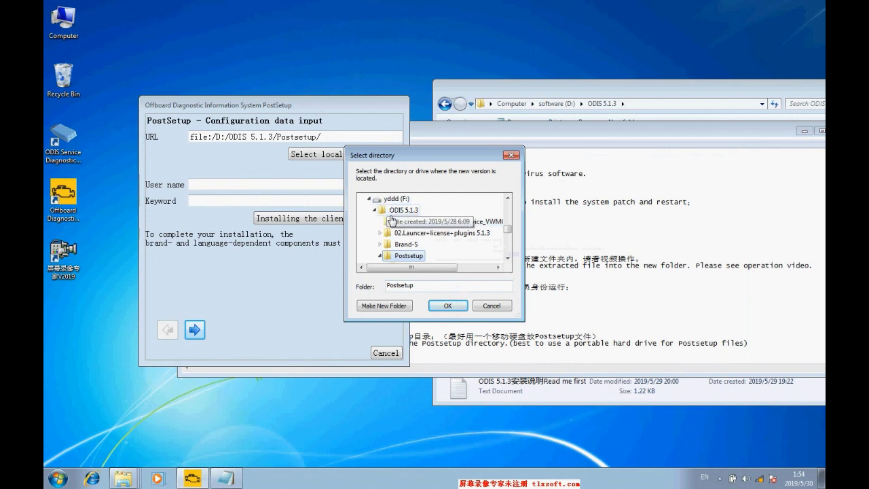
left_click(449, 306)
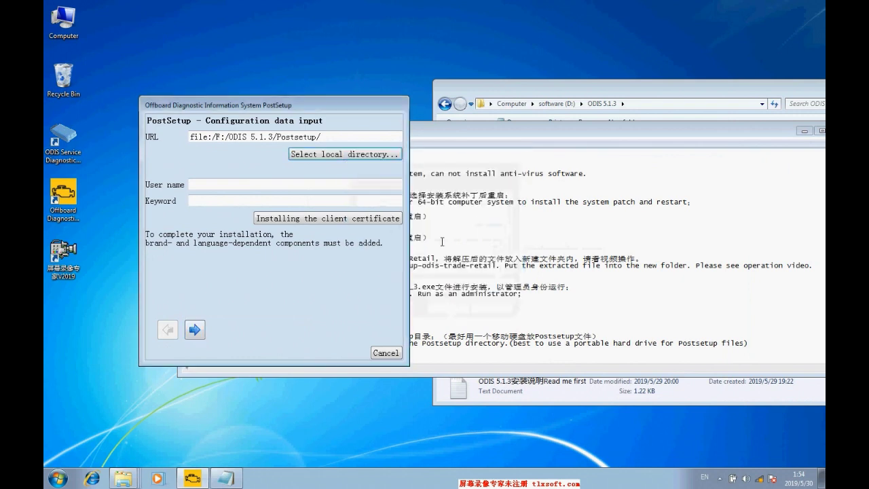
- Proceed past update check results to download the 527 files of 86.0.10, moving the readme aside
left_click(195, 330)
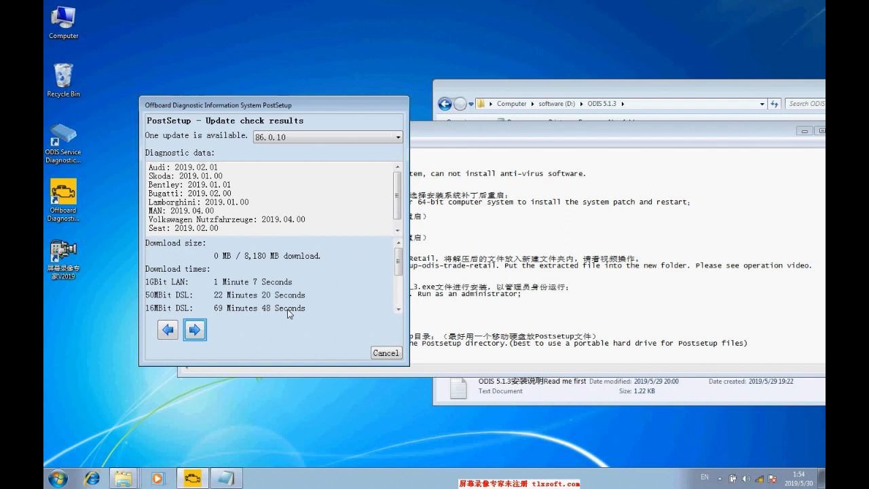
left_click(197, 330)
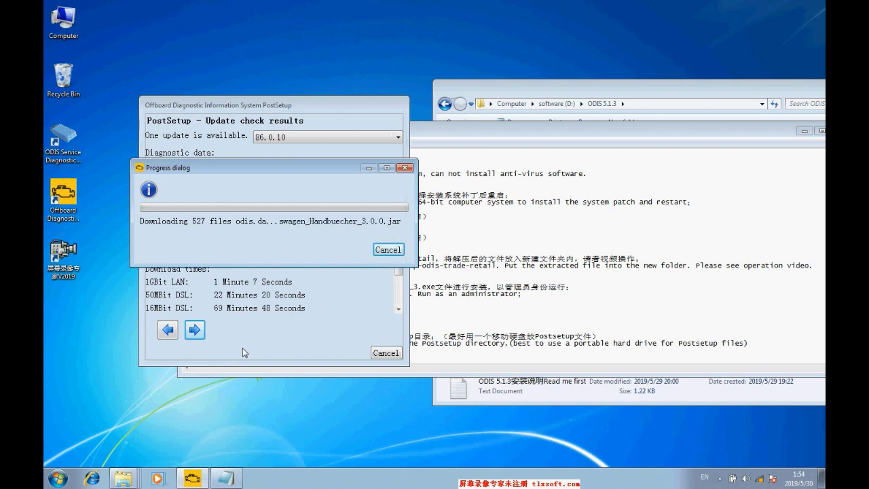
left_click(462, 316)
left_click_drag(495, 133, 616, 80)
left_click_drag(752, 299, 306, 282)
left_click(476, 293)
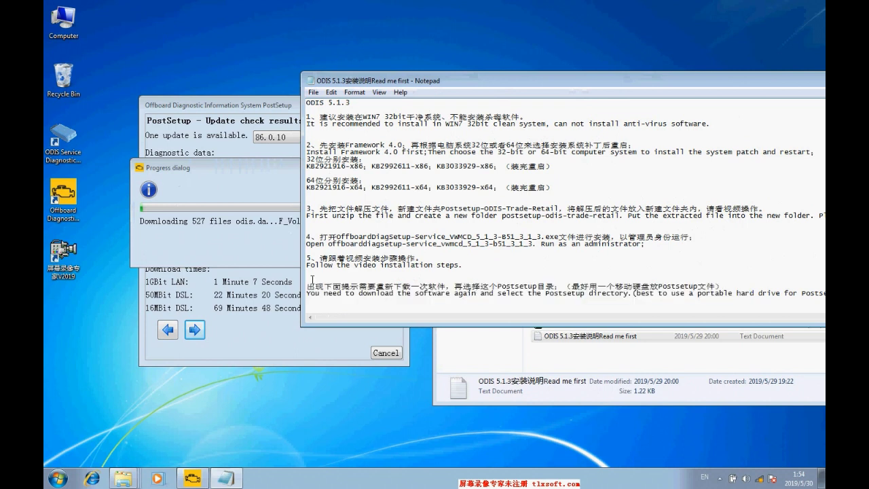
- Select both lines of the readme's Postsetup directory note and move Notepad aside
key("End")
key("shift+Home")
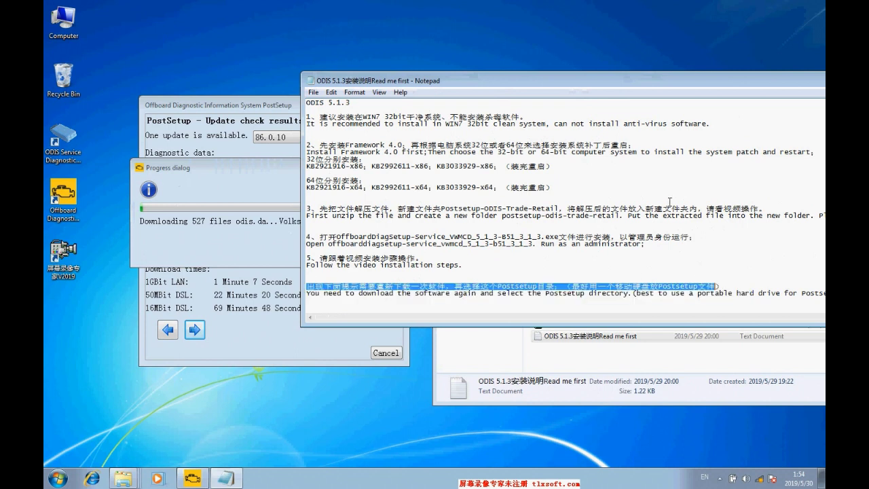
left_click_drag(656, 81, 522, 90)
left_click_drag(746, 309, 164, 302)
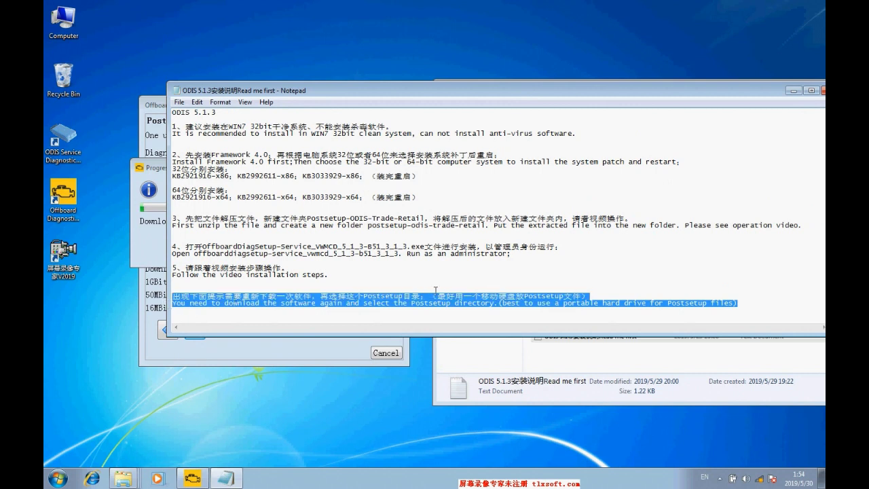
left_click_drag(630, 95, 577, 193)
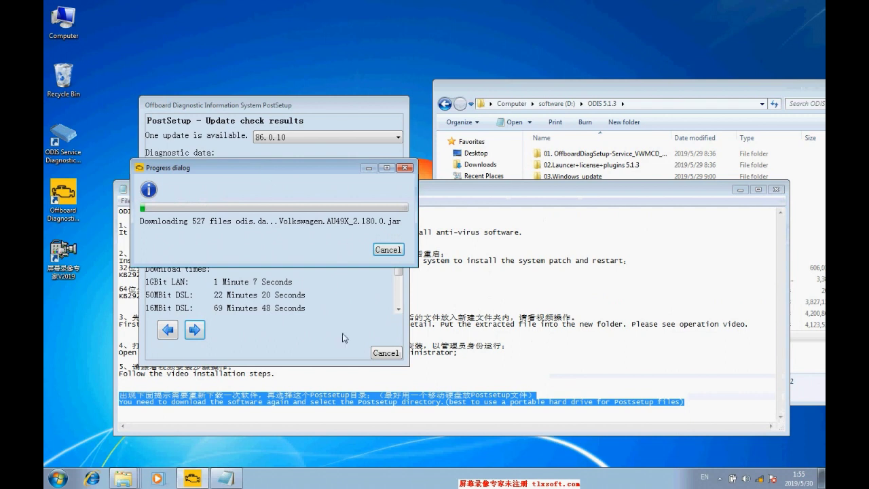
- Go back to the drive list in Explorer and check the contents of drive D:
left_click_drag(752, 89, 649, 71)
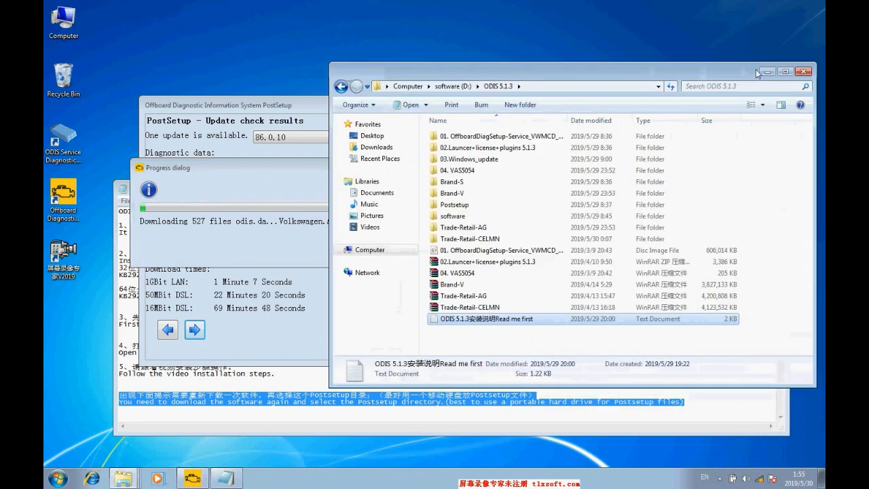
left_click(340, 86)
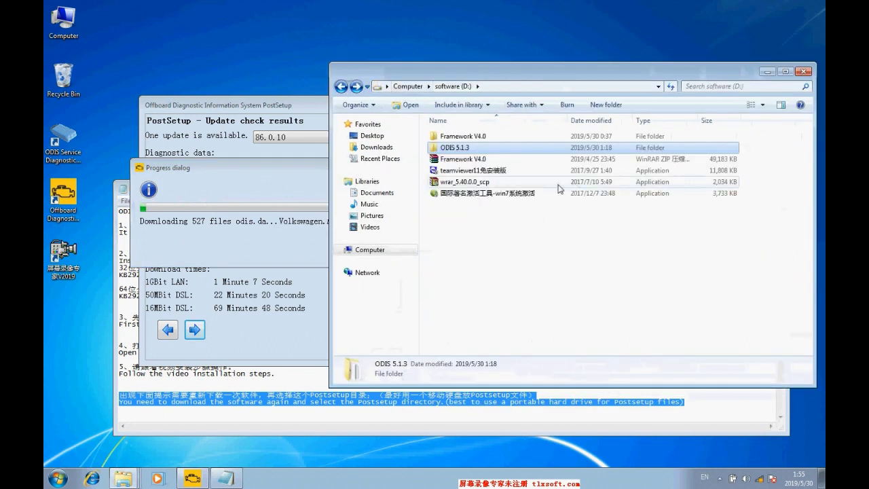
left_click(341, 86)
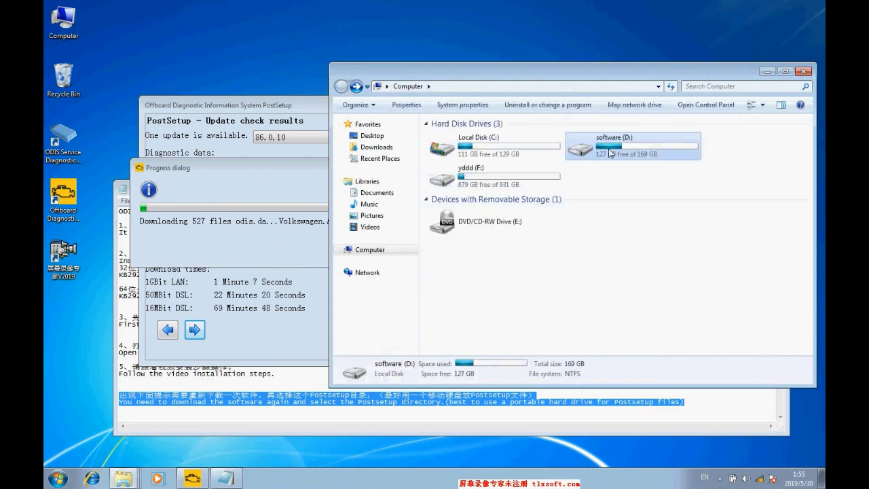
double_click(609, 154)
left_click(341, 86)
- Browse F:\ODIS 5.1.3\Postsetup\ODIS\Trade-Retail, then go back to the drive list
double_click(454, 177)
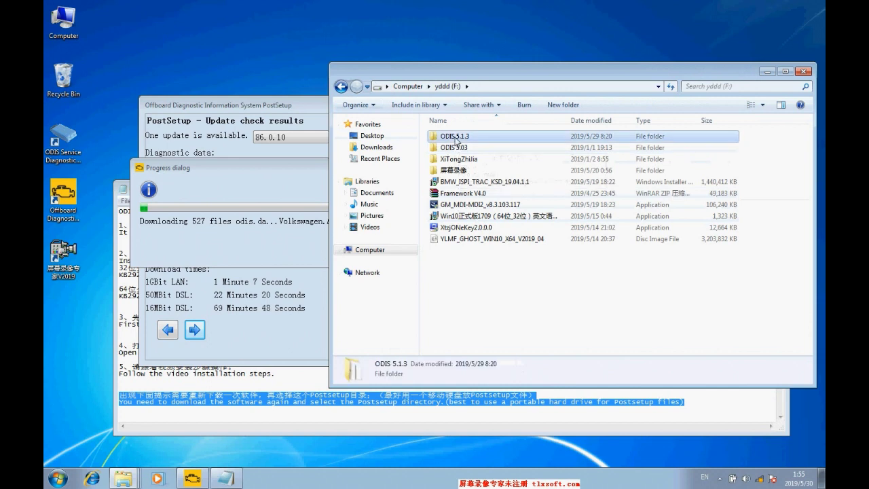
double_click(456, 139)
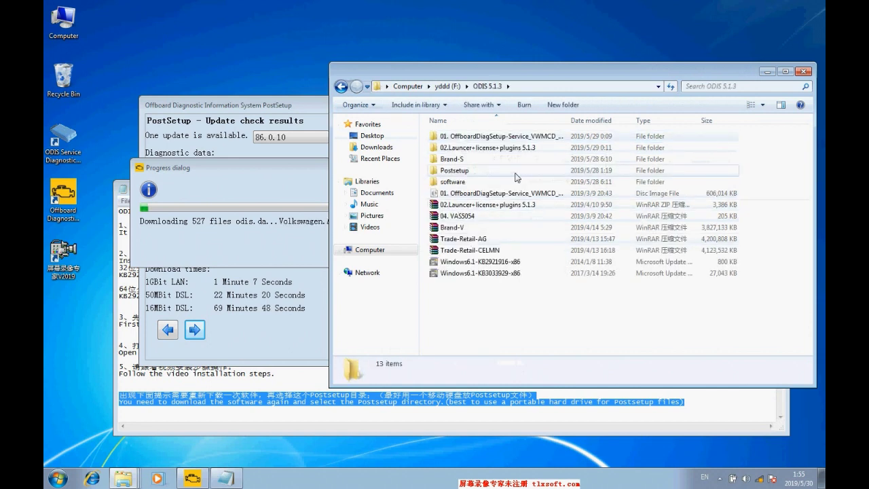
double_click(454, 169)
double_click(450, 139)
double_click(458, 138)
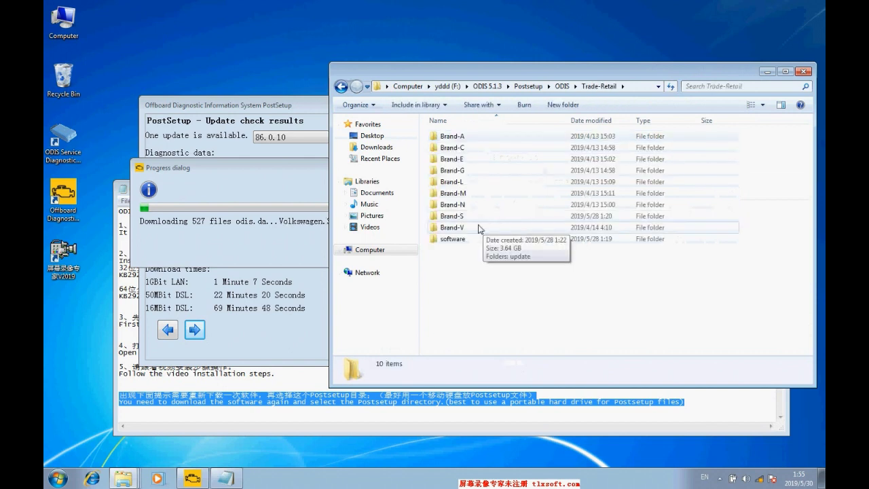
left_click(341, 86)
left_click(341, 87)
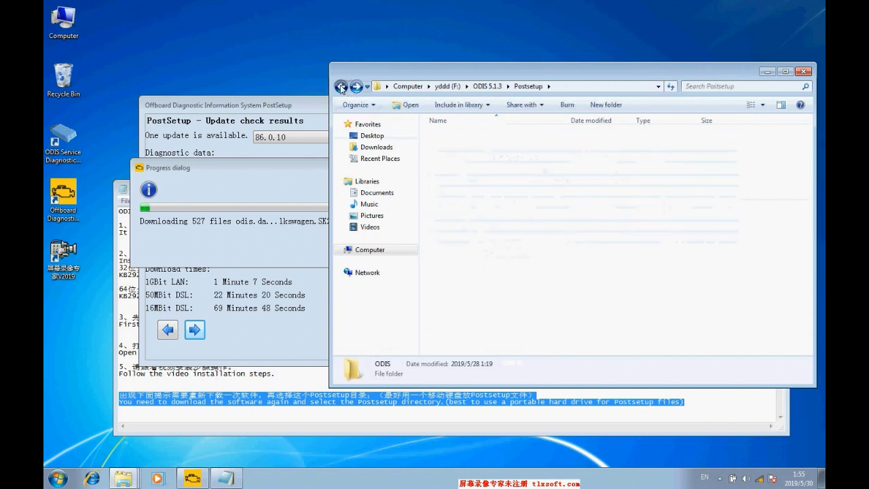
left_click(341, 87)
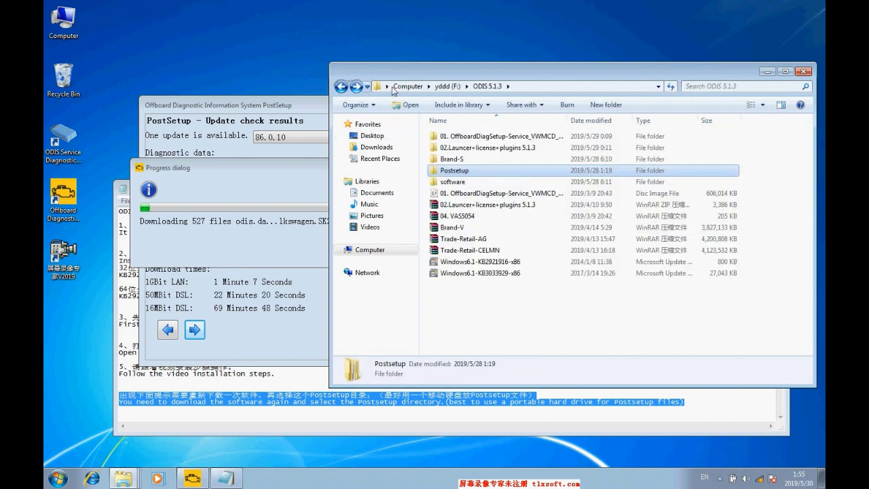
left_click(341, 86)
left_click(341, 87)
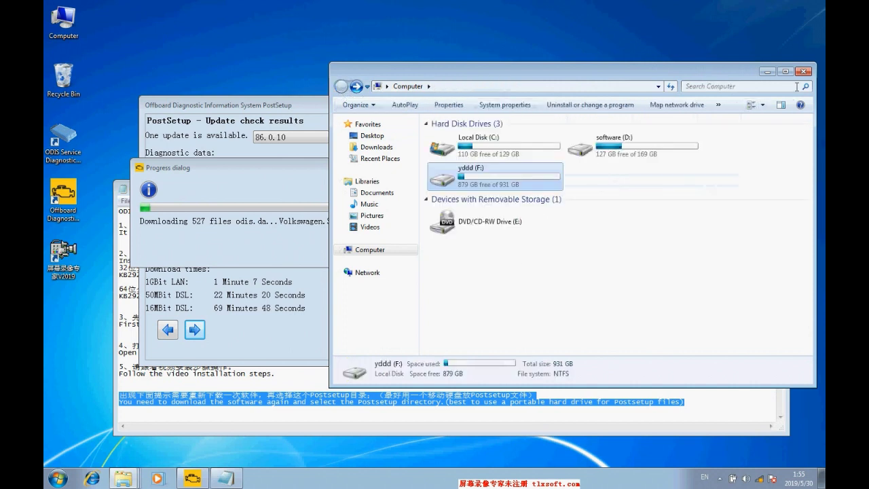
- Move Explorer aside and bring the download progress back to the front
left_click_drag(649, 78, 751, 75)
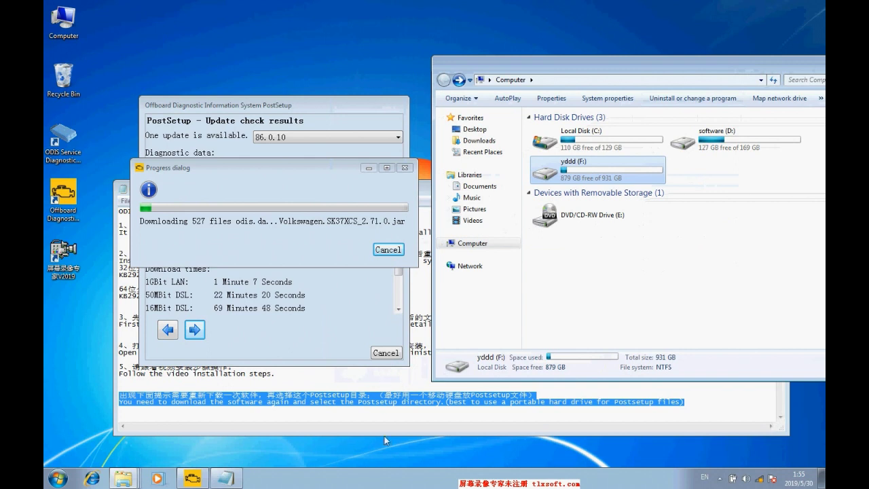
left_click(394, 436)
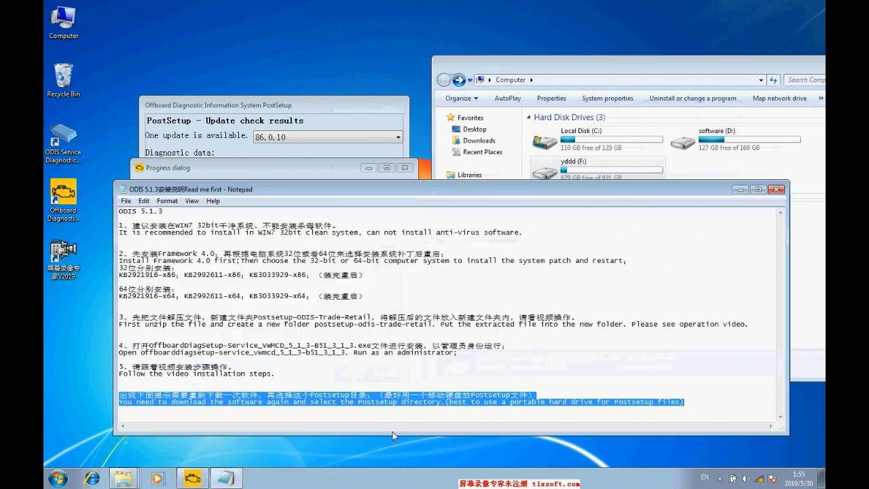
left_click(302, 171)
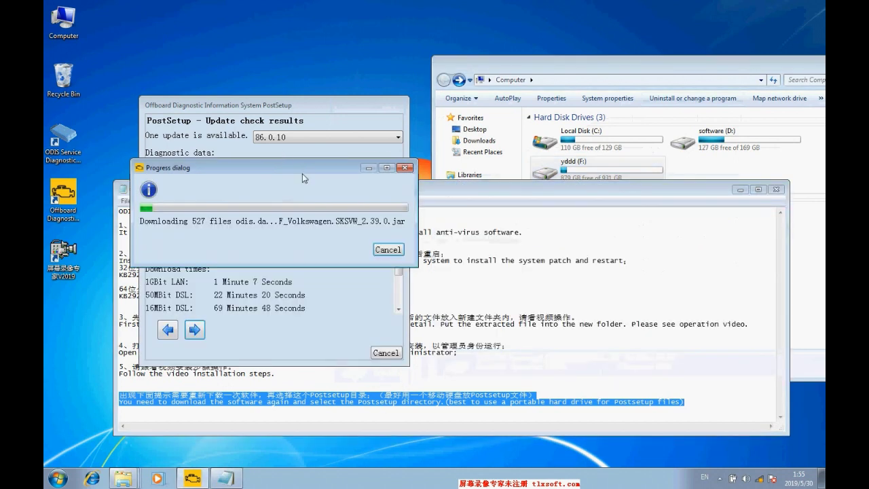
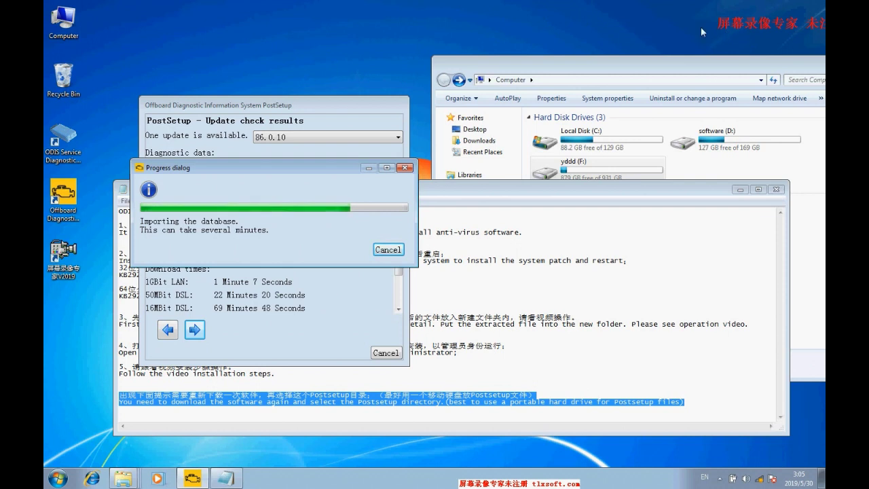
- Refresh the desktop repeatedly while the 86.0.10 update download and database import run
right_click(597, 13)
left_click(626, 42)
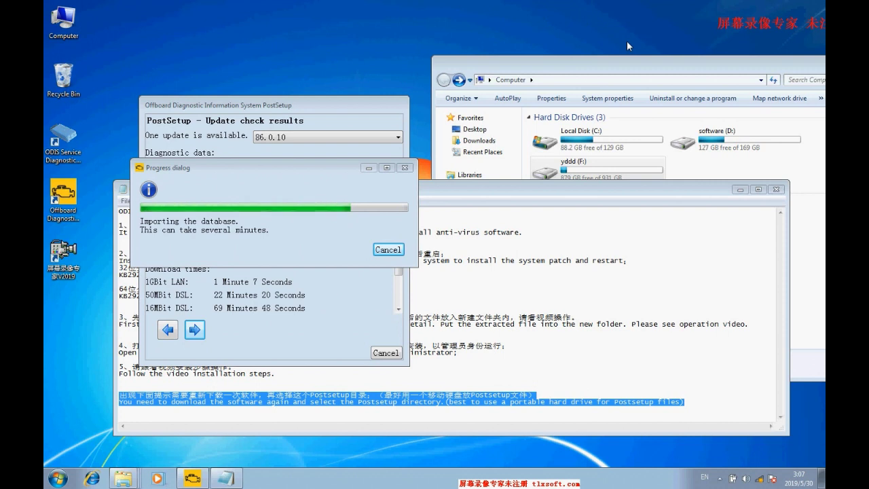
right_click(633, 10)
left_click(653, 41)
right_click(598, 17)
left_click(621, 52)
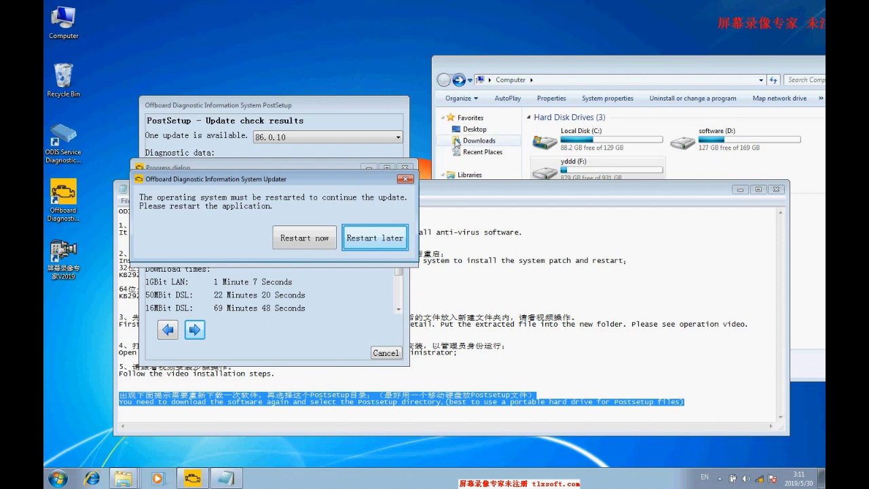
- Postpone the system restart and append 'OK' to the readme notes
left_click(374, 237)
left_click(602, 360)
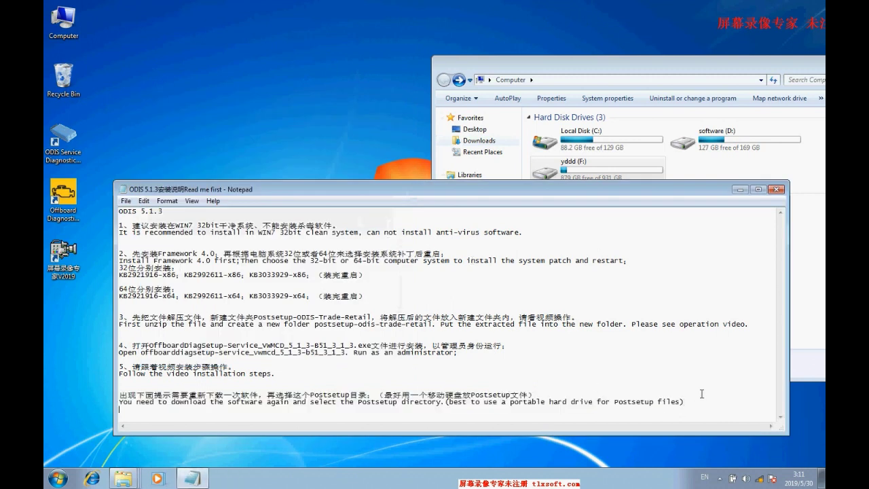
type("OK")
- Close the readme notes and the Computer window
left_click(777, 190)
left_click_drag(718, 84, 505, 97)
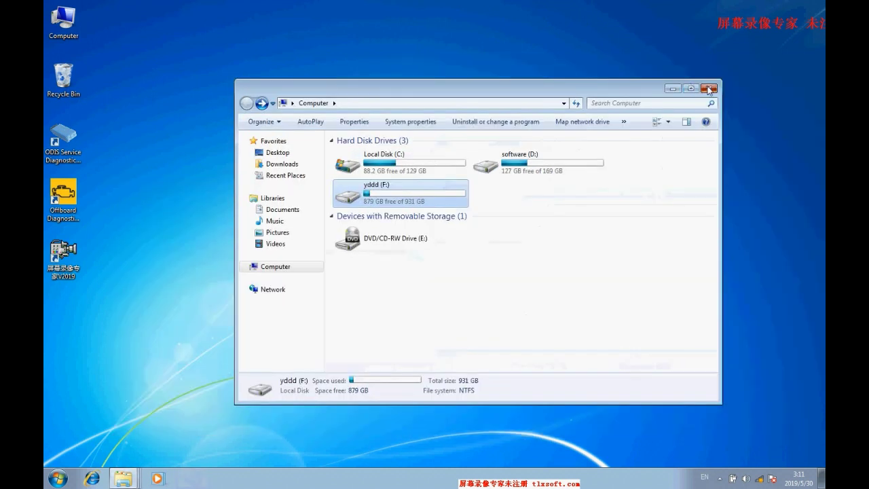
left_click(709, 89)
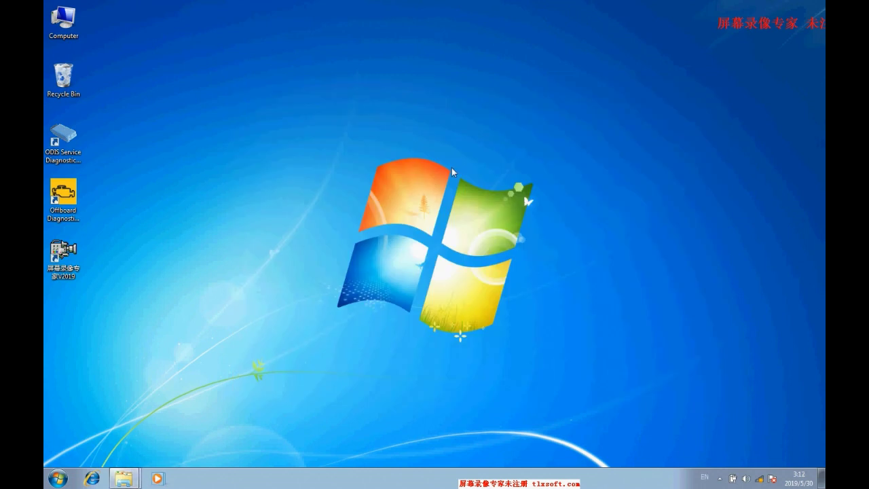
right_click(72, 193)
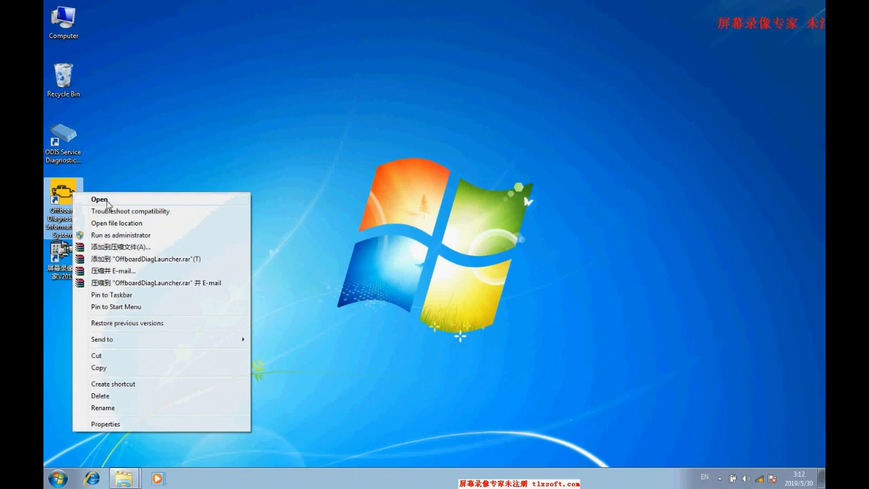
left_click(107, 235)
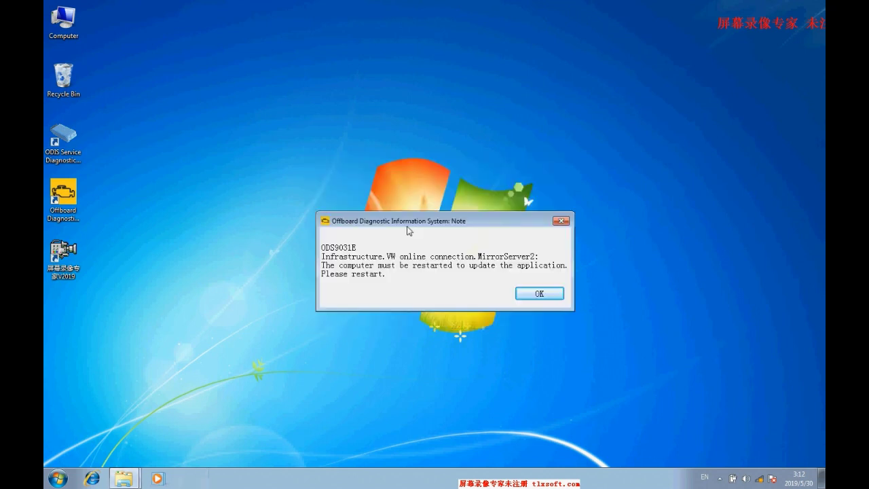
left_click(537, 294)
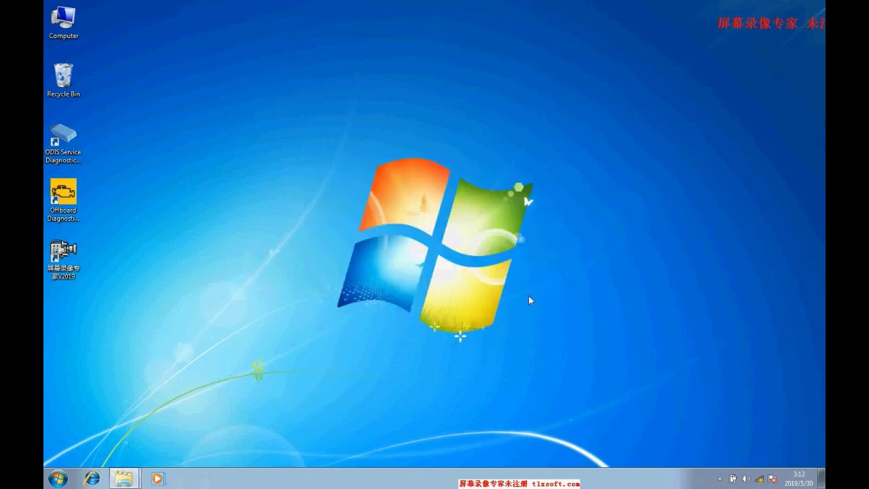
- Open the 'Read me first' document in the ODIS 5.1.3 folder
mouse_move(129, 476)
left_click(136, 454)
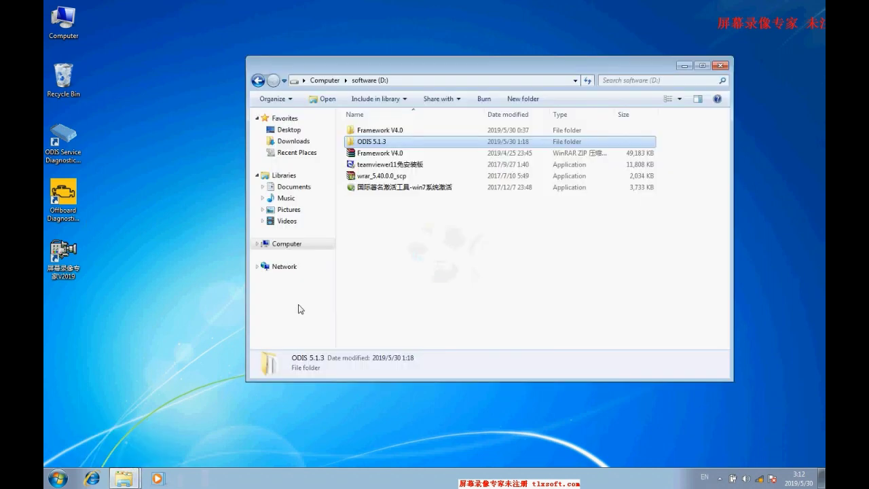
double_click(370, 141)
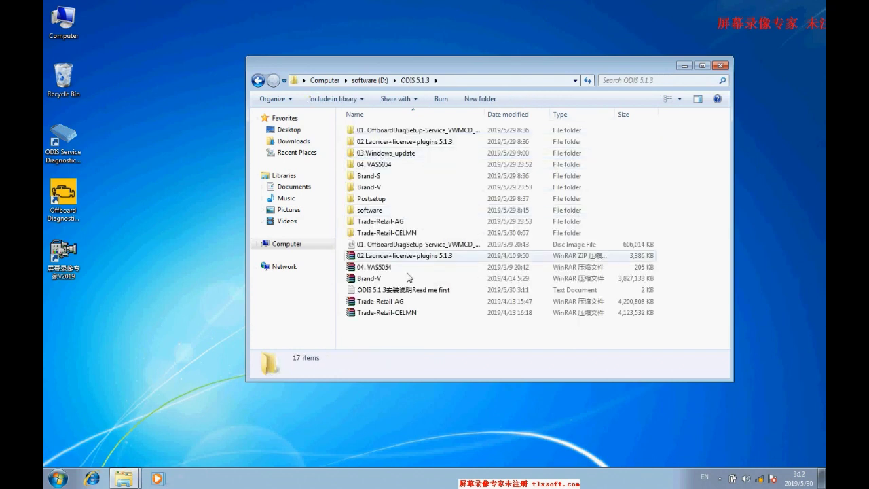
double_click(382, 294)
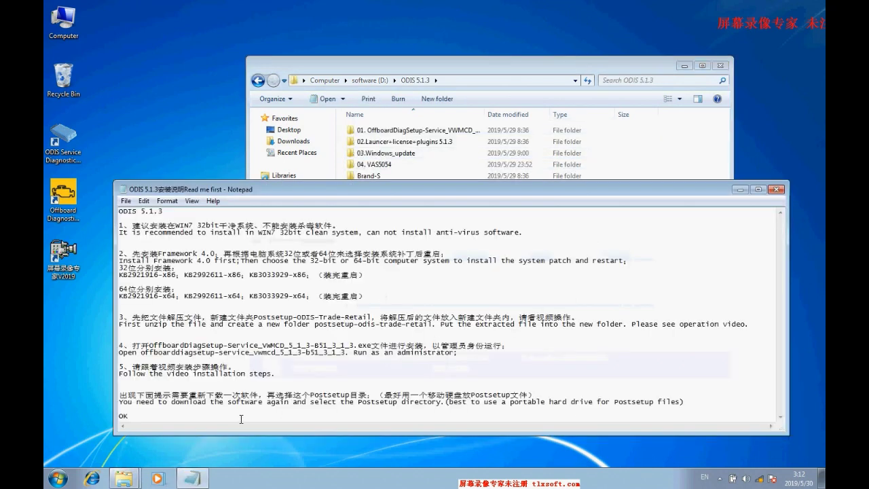
- Append 'need to restart' to the readme, then close Notepad and the folder window
type("need to restard")
key("BackSpace")
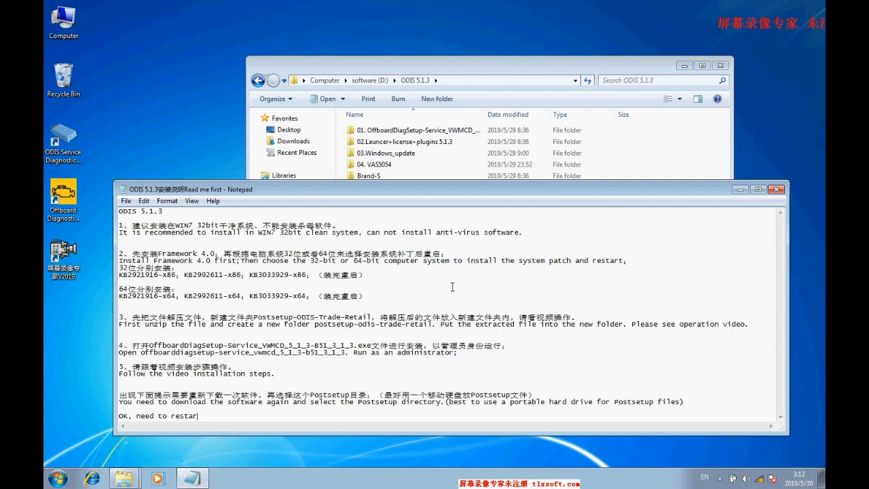
type("t")
left_click(774, 189)
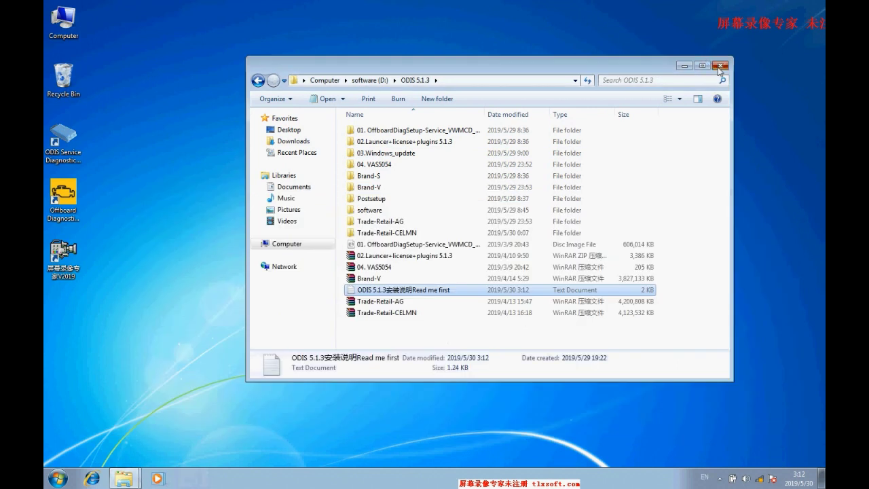
left_click(720, 66)
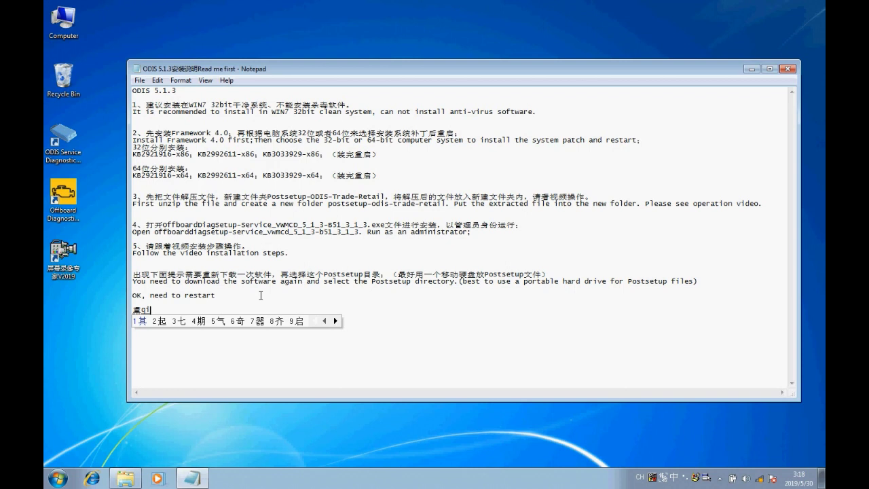
- Type '重启电脑后;After the restart' on a new line below the restart note and select it
type("9diannao")
key("space")
type("hou")
key("space")
type("：")
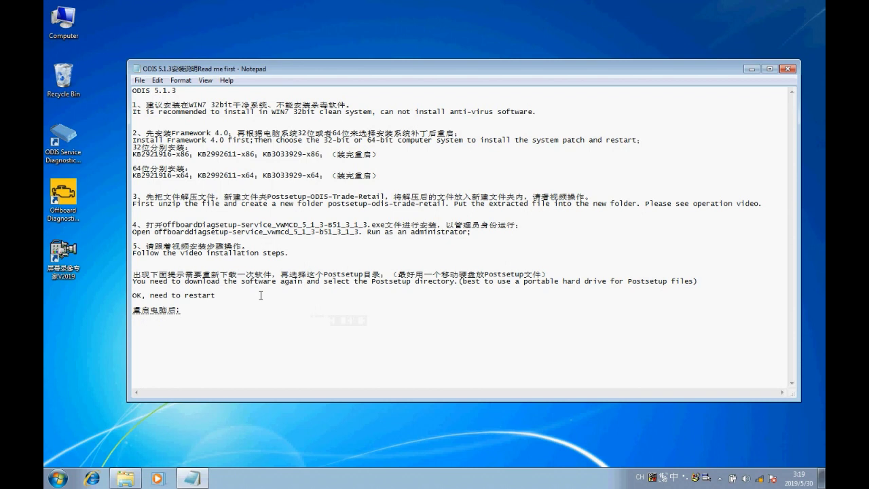
type("After the res")
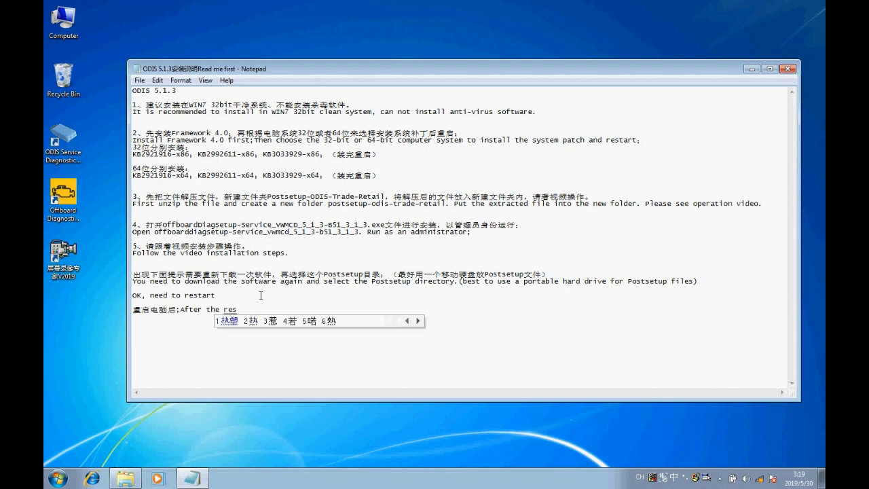
type("tart")
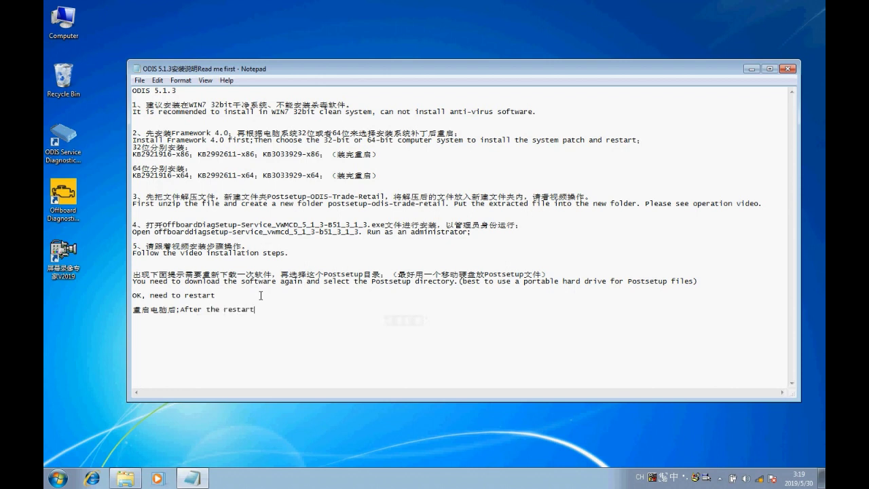
left_click_drag(268, 309, 100, 308)
- Launch Offboard Diagnostic Information System Service as administrator from its desktop shortcut
left_click(303, 309)
right_click(143, 25)
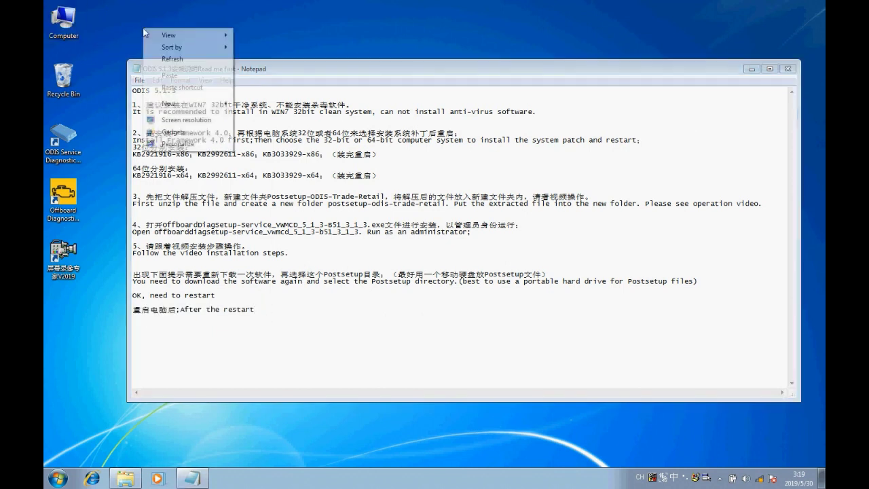
left_click(172, 59)
right_click(54, 174)
right_click(55, 183)
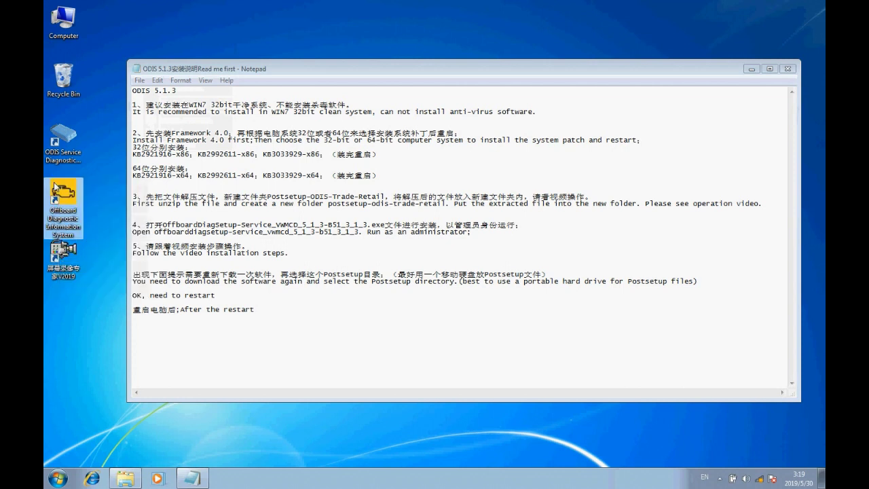
left_click(73, 226)
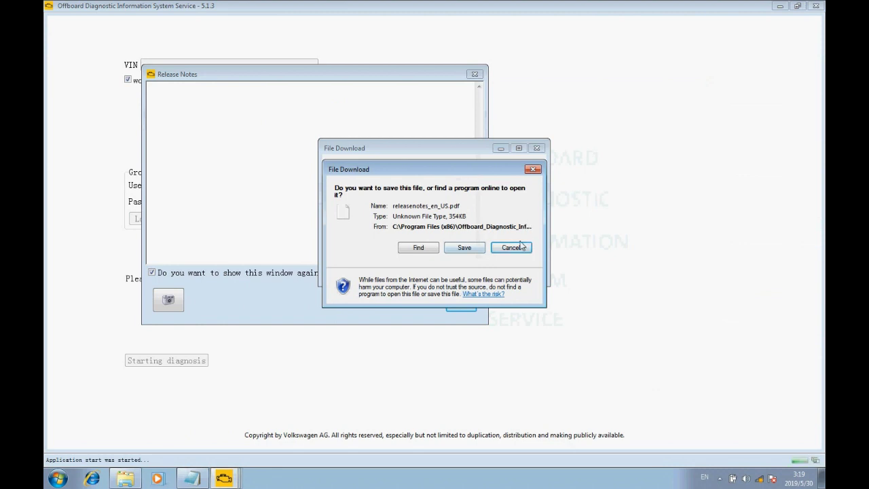
- Cancel the releasenotes_en_US.pdf download and accept the Warnings/notes after scrolling to the end
left_click(518, 247)
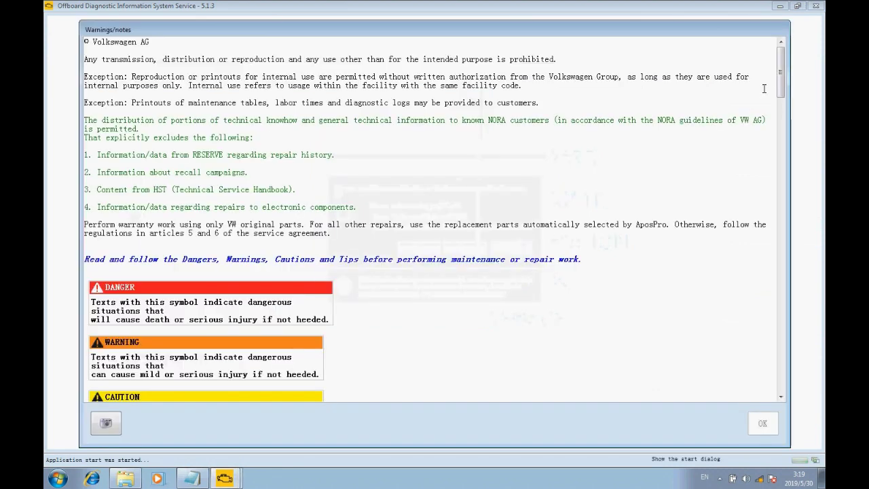
left_click_drag(780, 71, 788, 400)
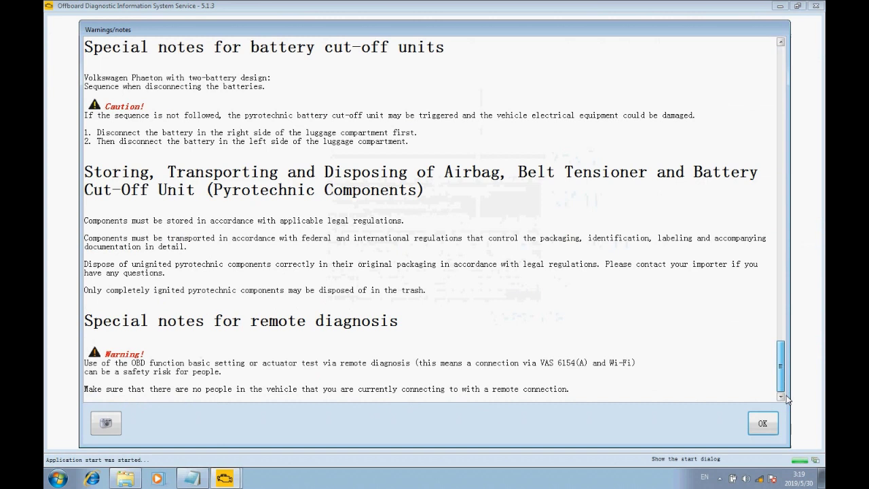
left_click(762, 423)
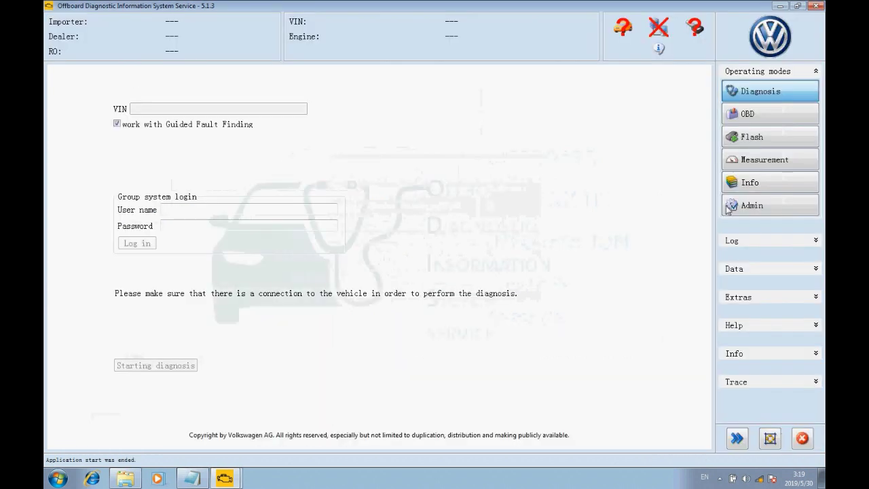
- Enter Admin mode and open the Brand Design selection list, moving the readme window lower
left_click(746, 207)
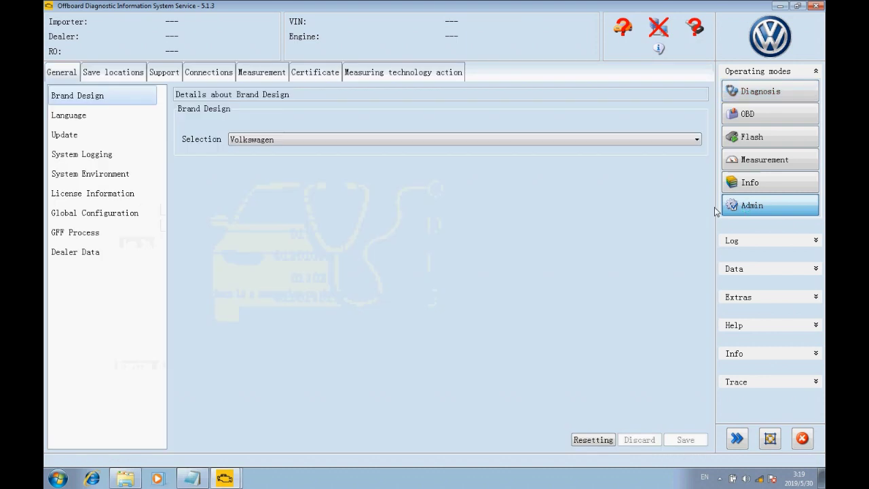
left_click(677, 143)
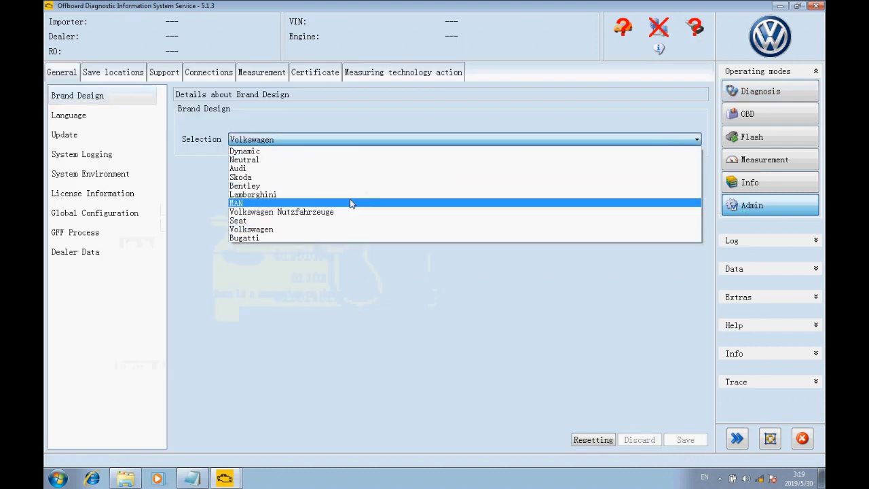
left_click(193, 478)
mouse_move(610, 68)
left_mouse_down()
mouse_move(604, 149)
mouse_move(615, 150)
mouse_move(609, 136)
left_mouse_up()
left_click(563, 111)
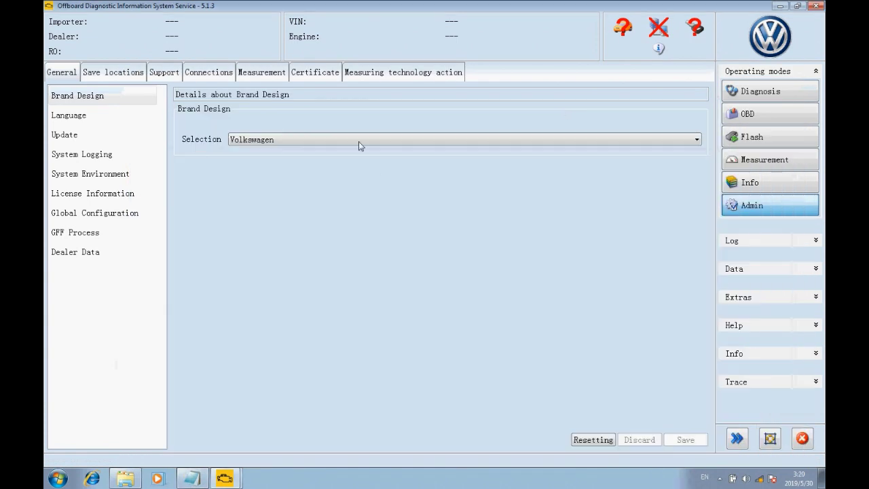
left_click(359, 140)
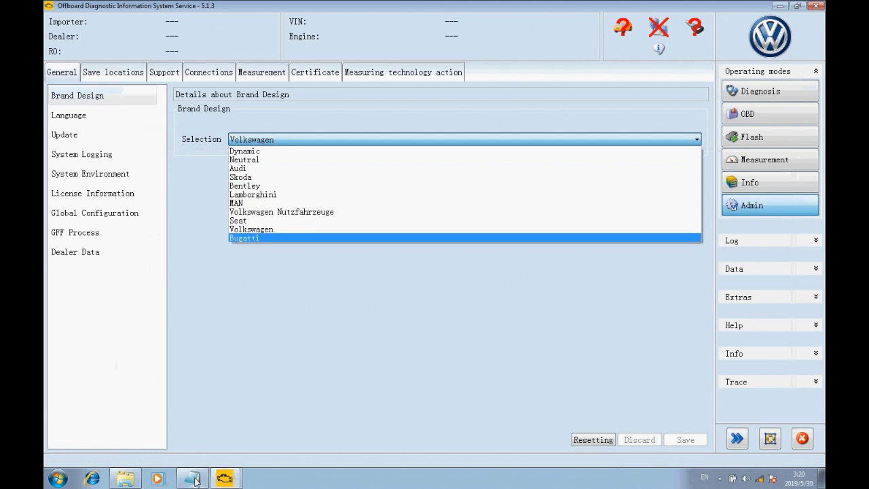
left_click(193, 478)
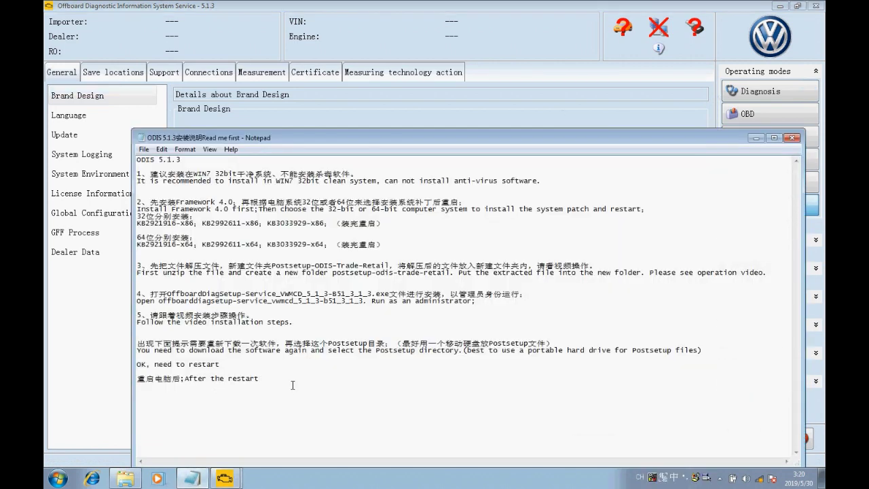
- Type the Chinese line '选择你需要的车型,点保存即可;' below 'After the restart'
key("Return")
type("xuanze")
key("space")
type("chexing")
key("space")
type("baocun")
key("space")
key("BackSpace")
key("BackSpace")
key("BackSpace")
key("BackSpace")
type("nixuyaodechexing")
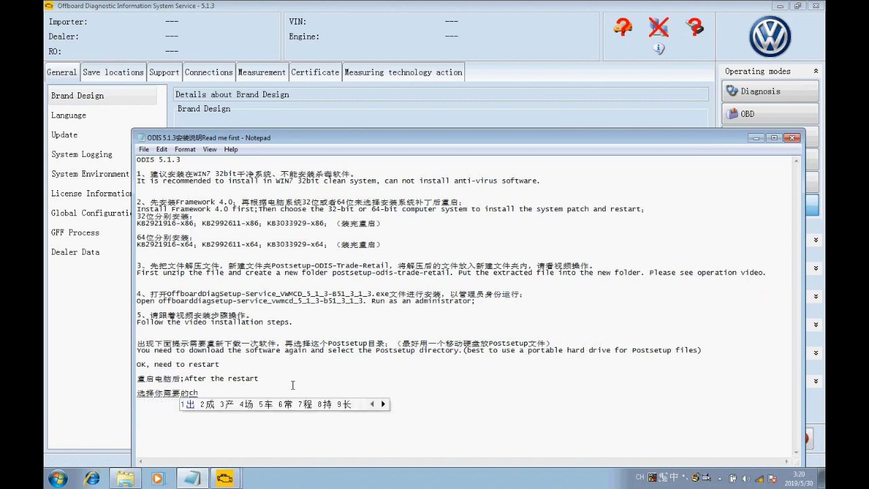
type(",dianji")
key("BackSpace")
key("BackSpace")
key("BackSpace")
key("BackSpace")
type("baocun2jike")
key("space")
type(":")
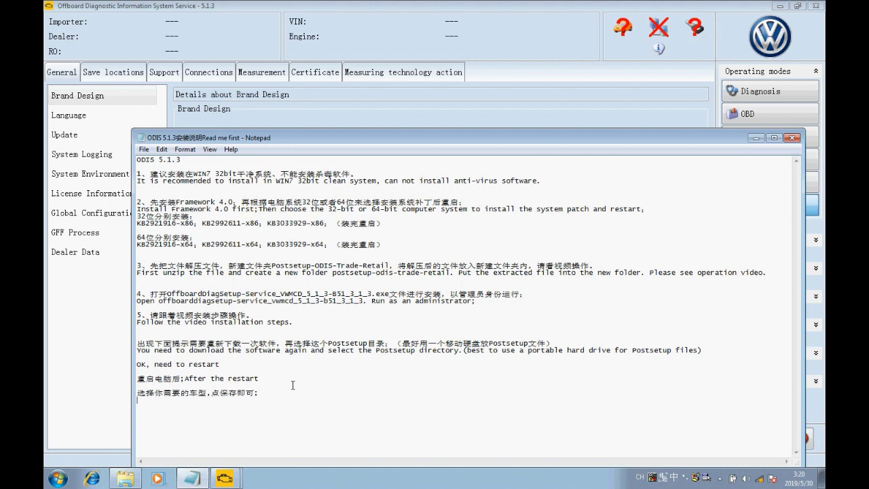
- Add the English line 'Select car model and save' and select both new lines
type("elect model")
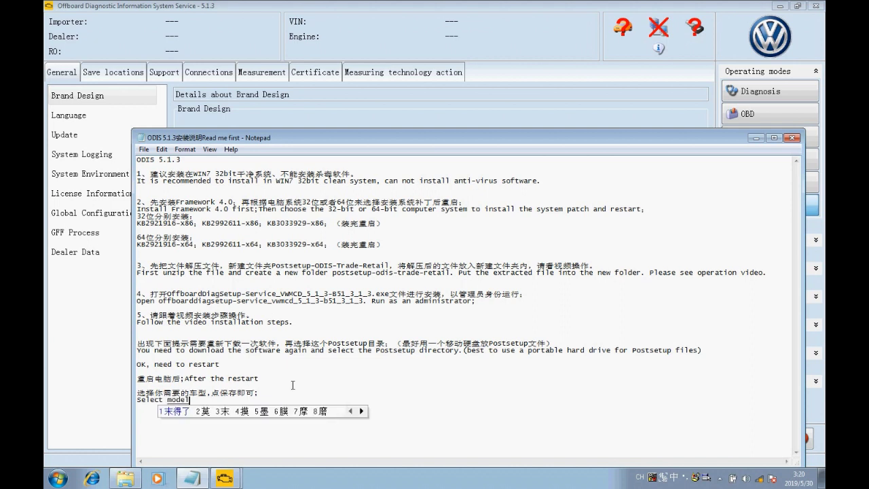
key("Return")
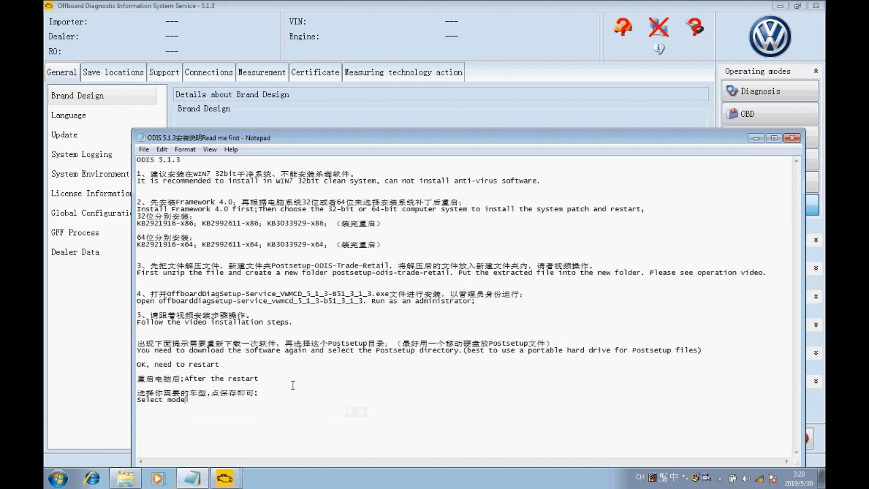
type("car")
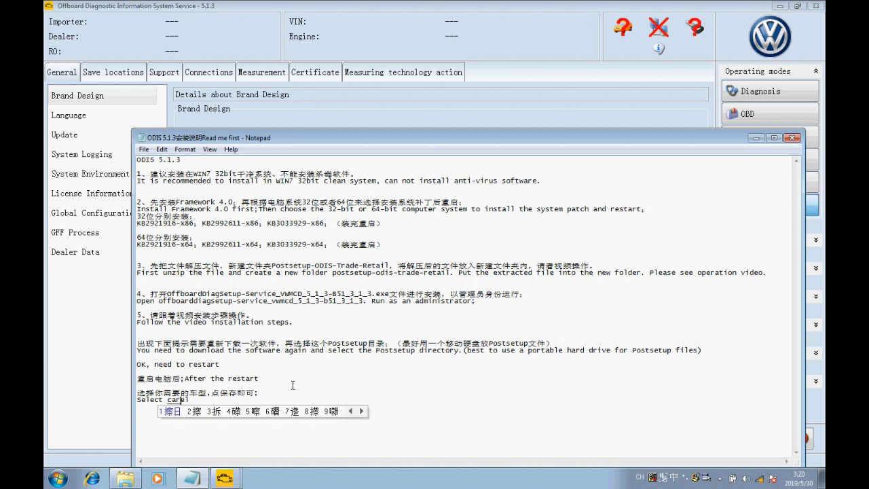
key("Return")
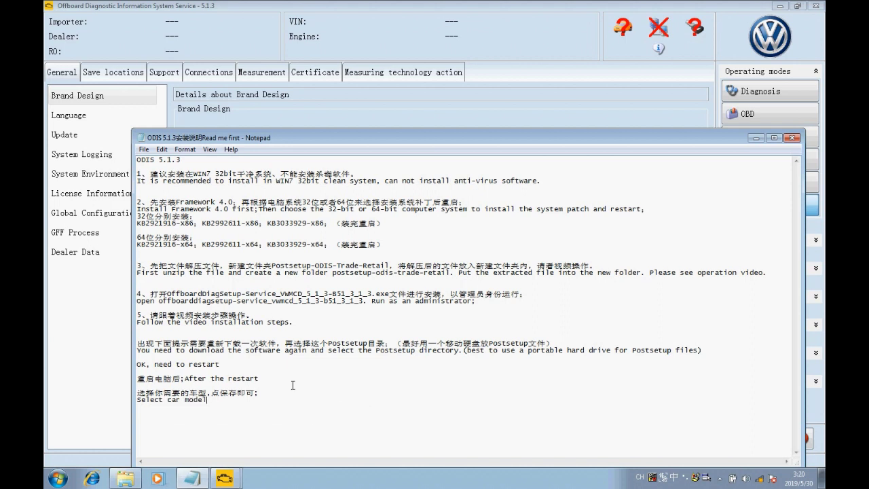
type("a")
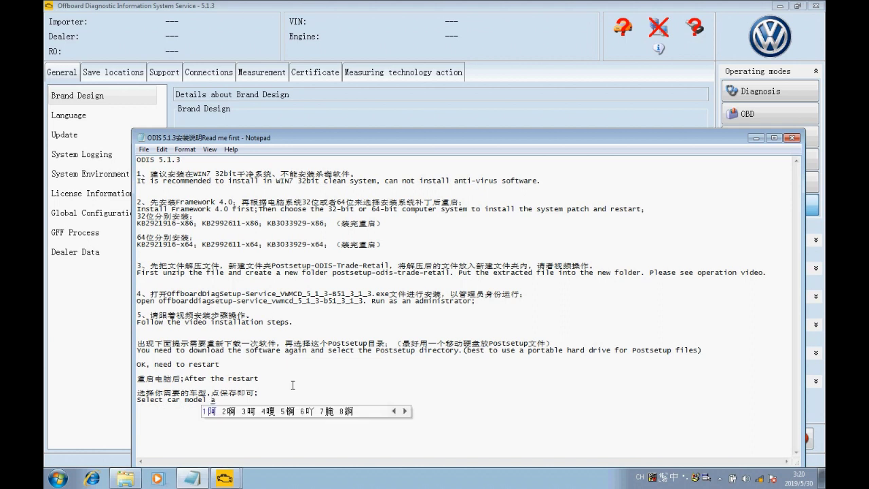
type("nd")
key("Return")
type("s")
type("av")
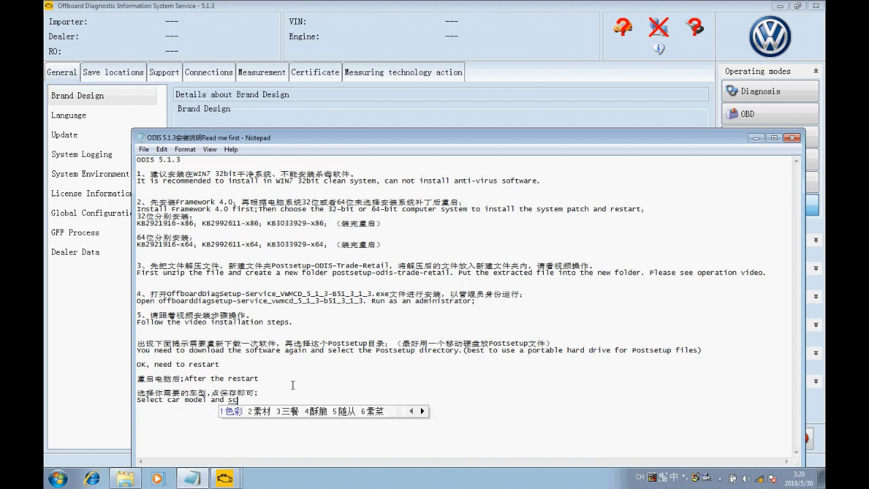
type("e")
key("Return")
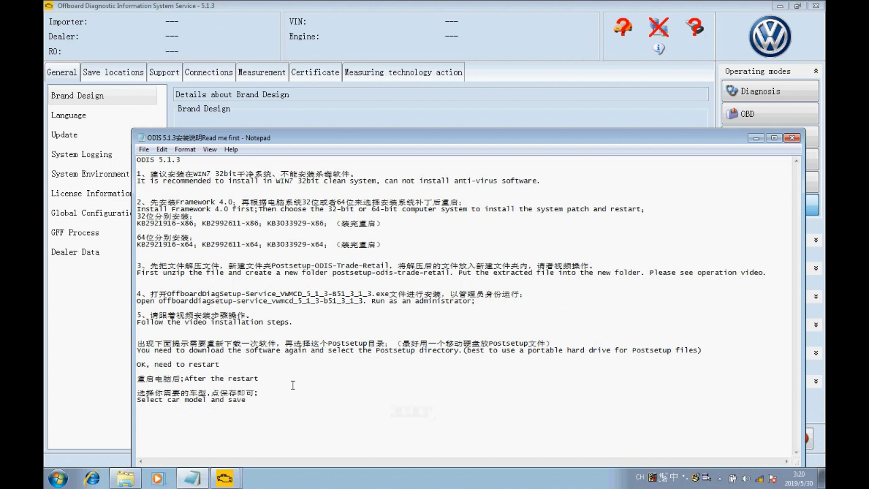
left_click_drag(256, 400, 113, 389)
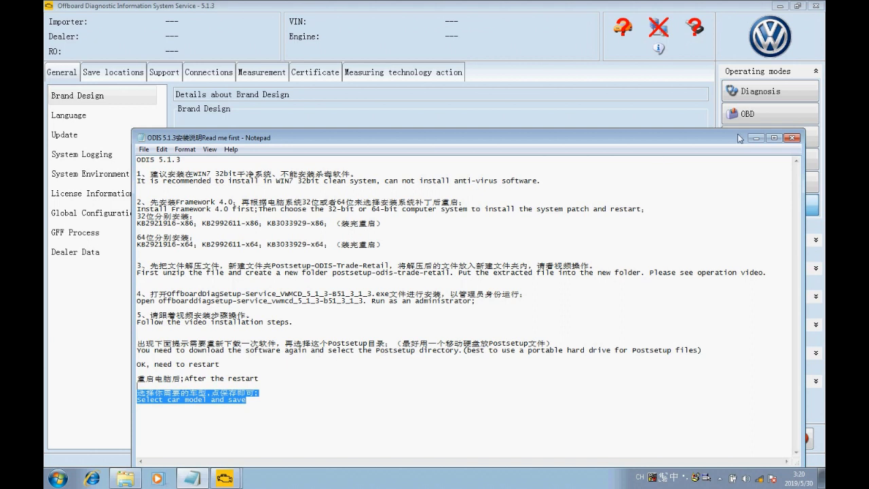
- Minimize Notepad and close the Brand Design list without changing the brand
left_click(755, 138)
left_click(273, 140)
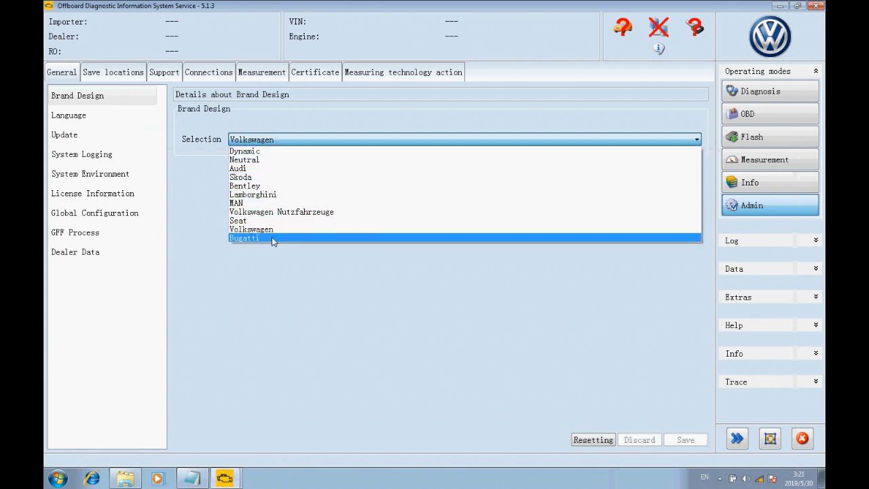
left_click(303, 281)
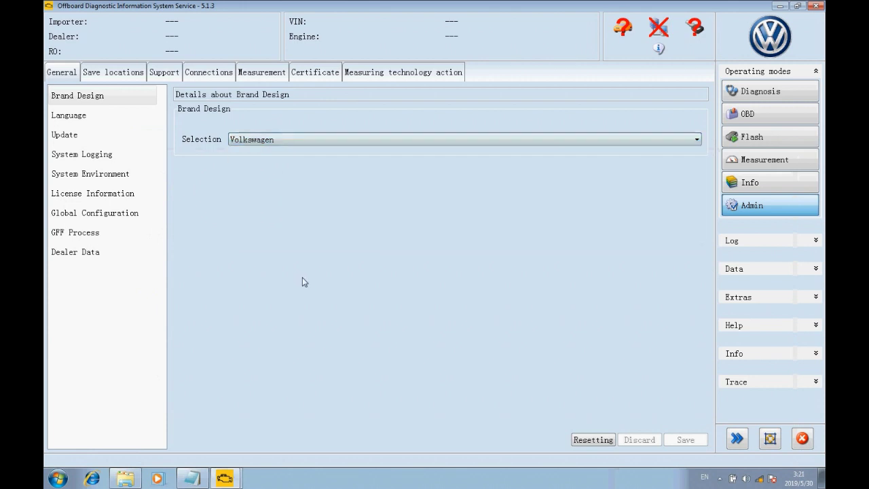
- Connect to the AUTO wireless network using its security key, then quit ODIS Service
left_click(759, 478)
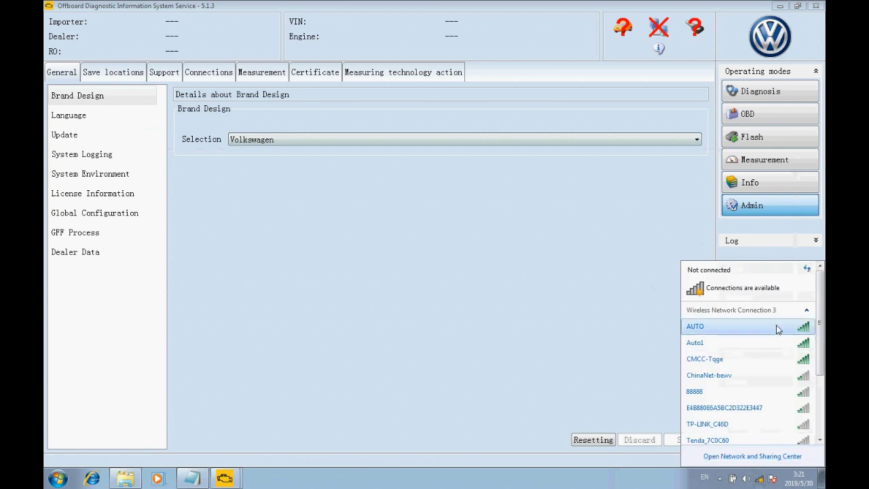
left_click(779, 330)
left_click(774, 355)
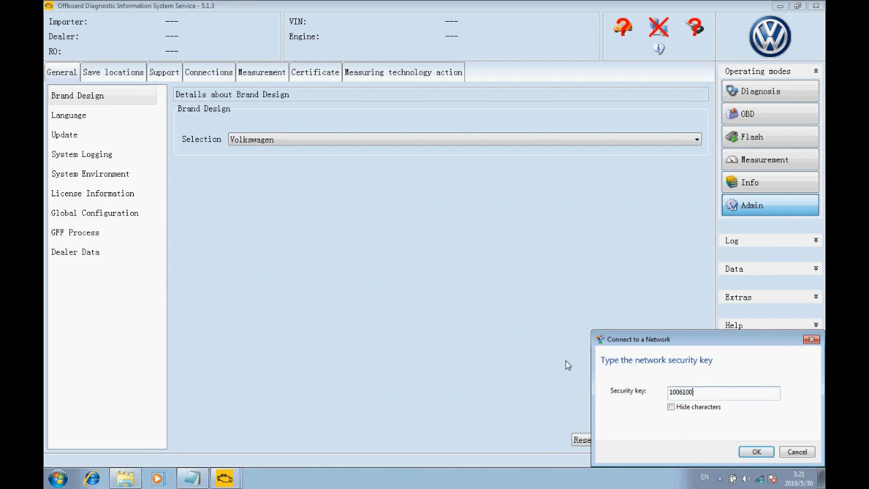
key("Return")
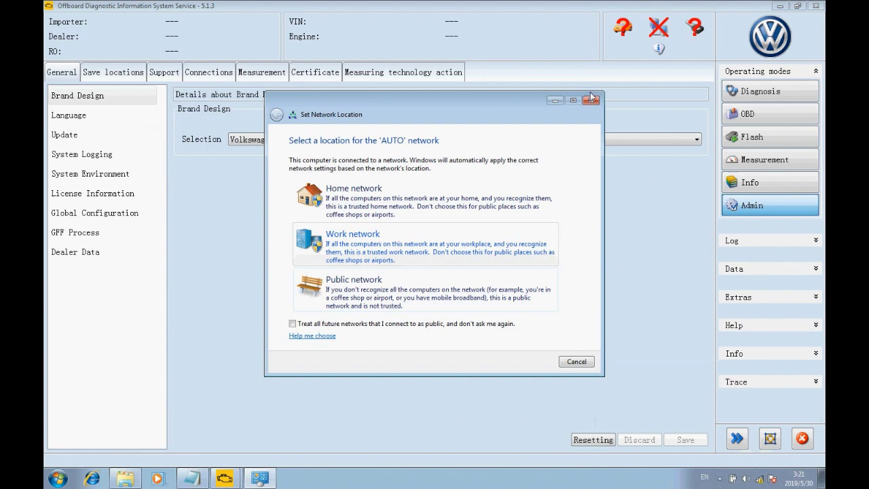
left_click(588, 96)
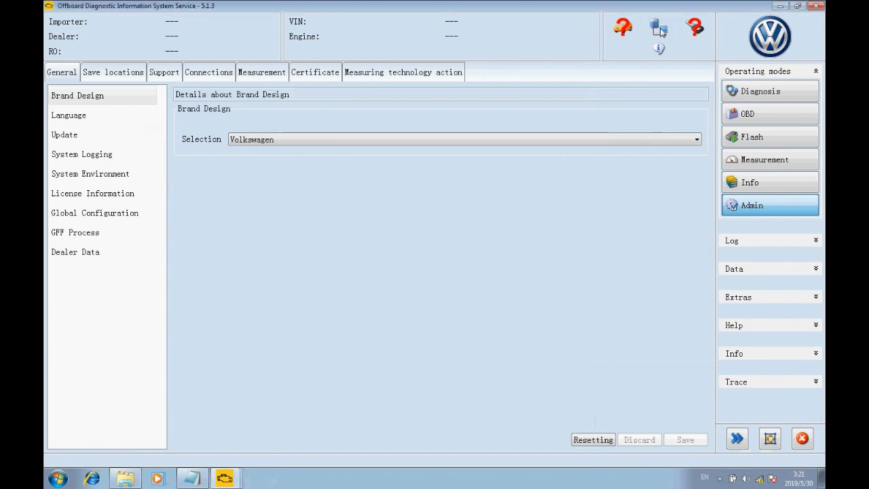
left_click(816, 5)
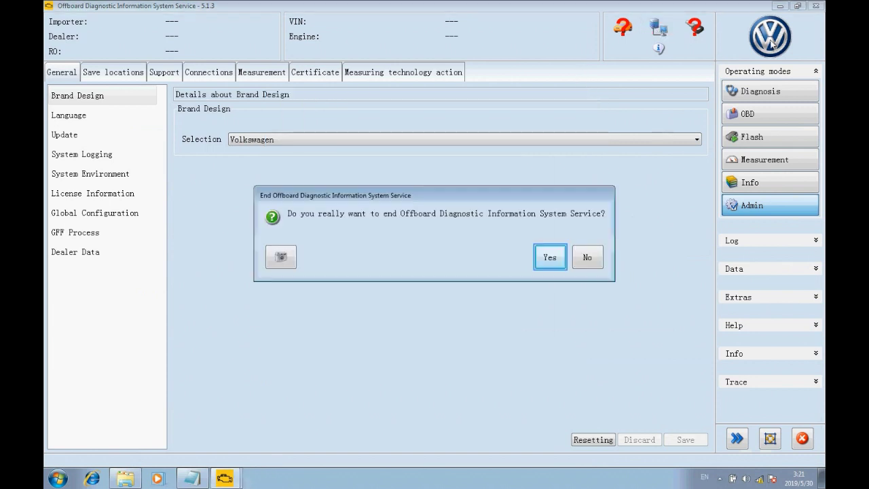
- Confirm ending ODIS Service and run the Diagnostic Interface Configuration tool as administrator
left_click(561, 257)
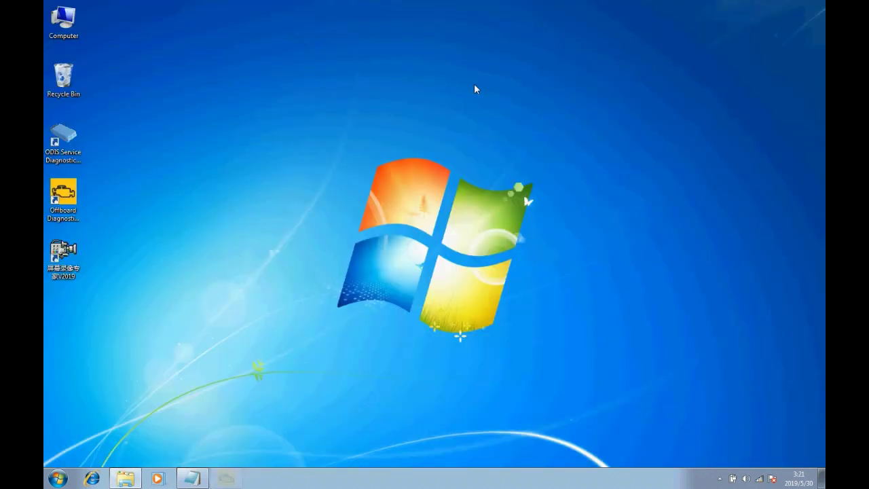
right_click(68, 136)
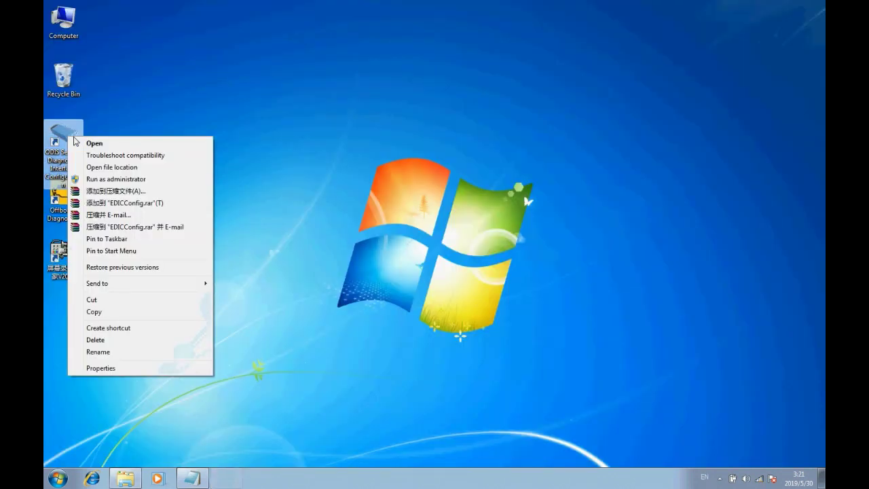
left_click(93, 180)
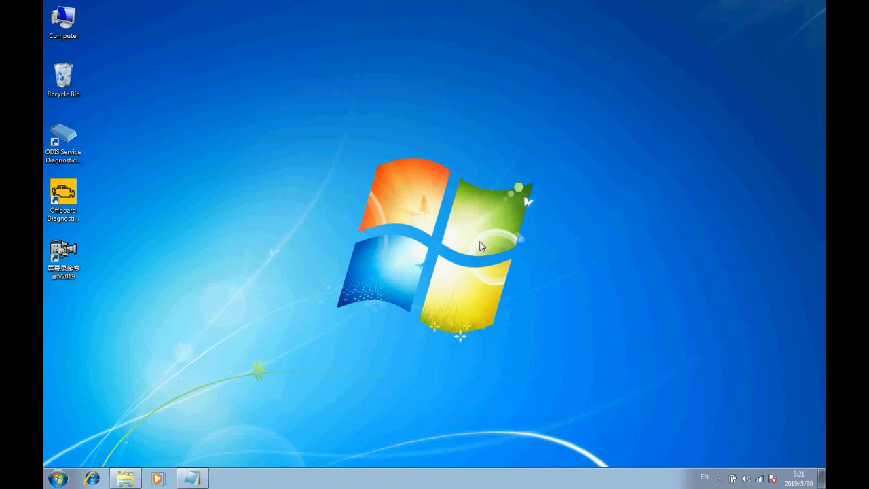
right_click(423, 219)
left_click(443, 248)
right_click(61, 155)
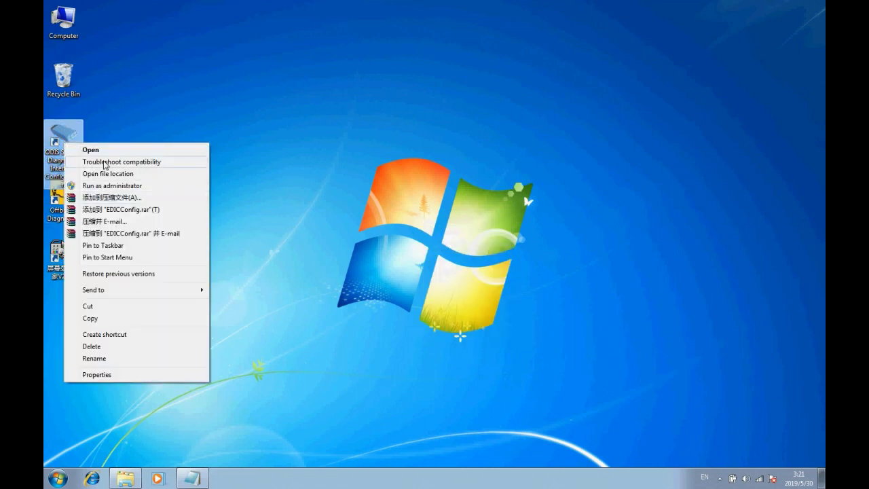
left_click(119, 186)
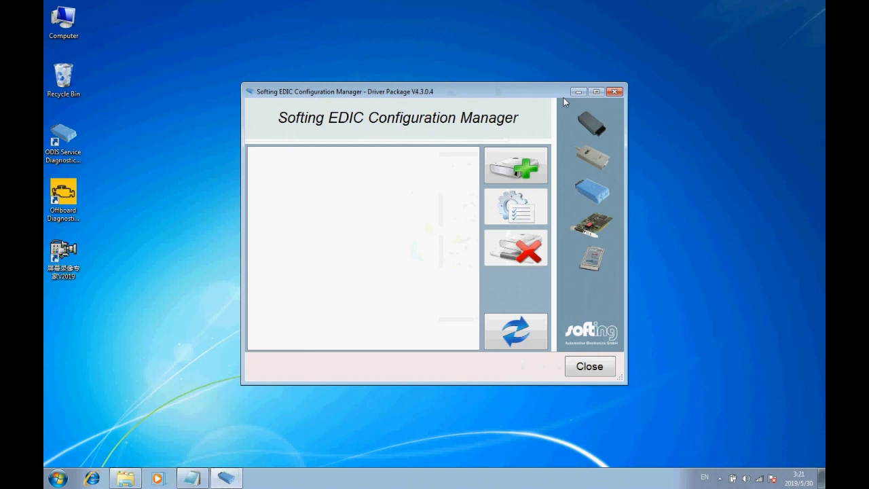
- Search for a Bluetooth VCI device and cancel the empty device list
left_click(511, 203)
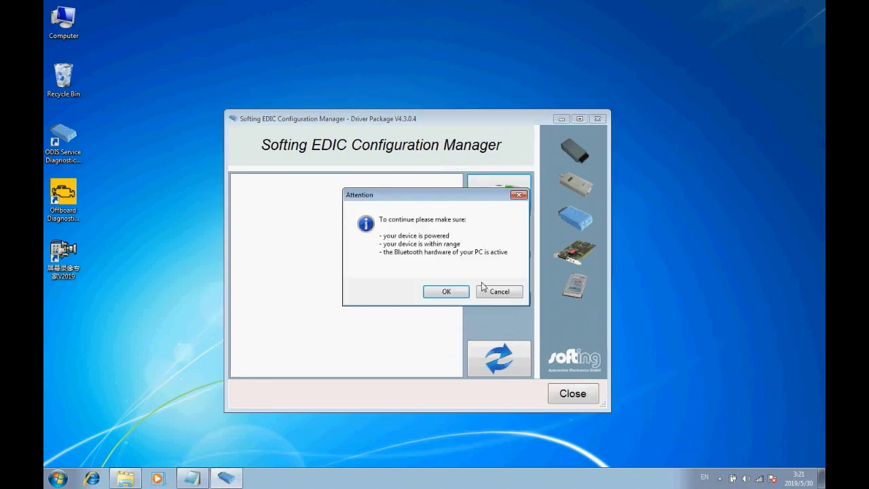
left_click(445, 293)
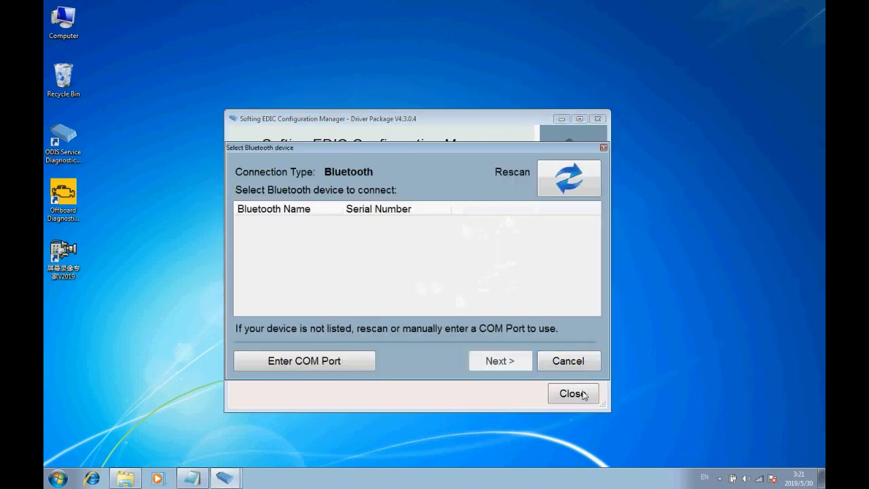
left_click(574, 364)
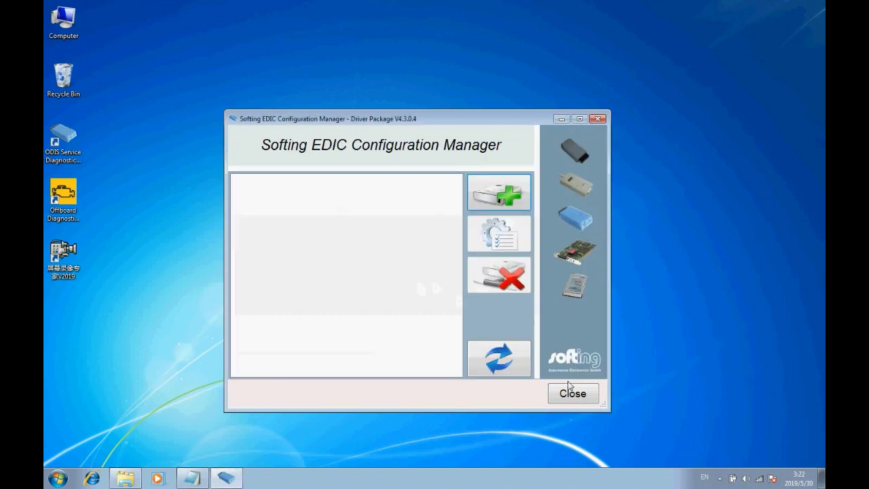
left_click_drag(441, 119, 426, 101)
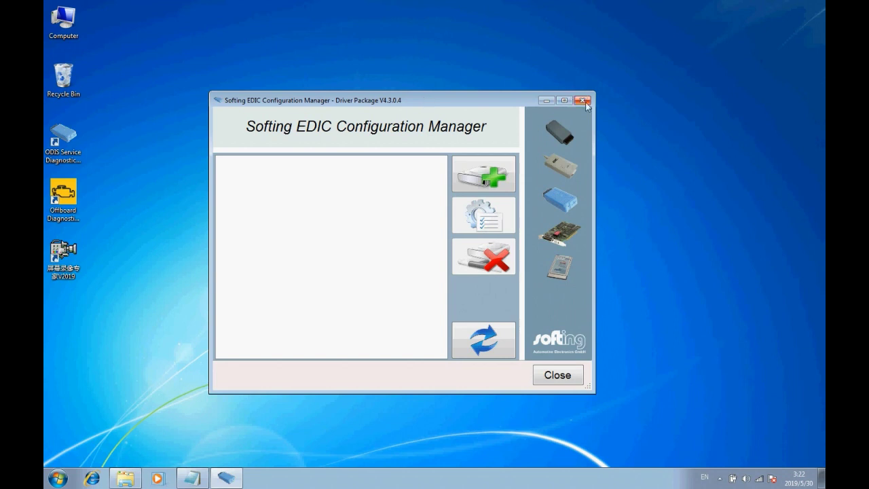
- Close the EDIC Configuration Manager, then close the Notepad readme, answering its save prompt
left_click(570, 377)
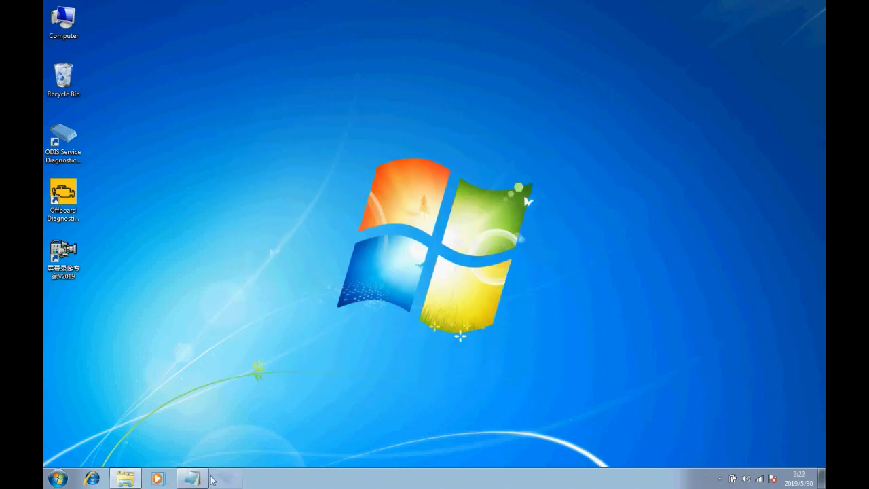
left_click(192, 478)
left_click(343, 387)
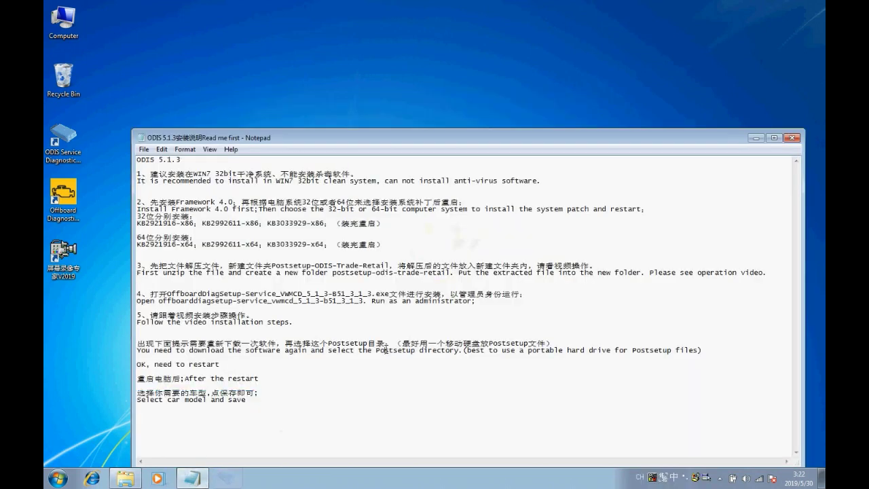
left_click(792, 138)
left_click(408, 246)
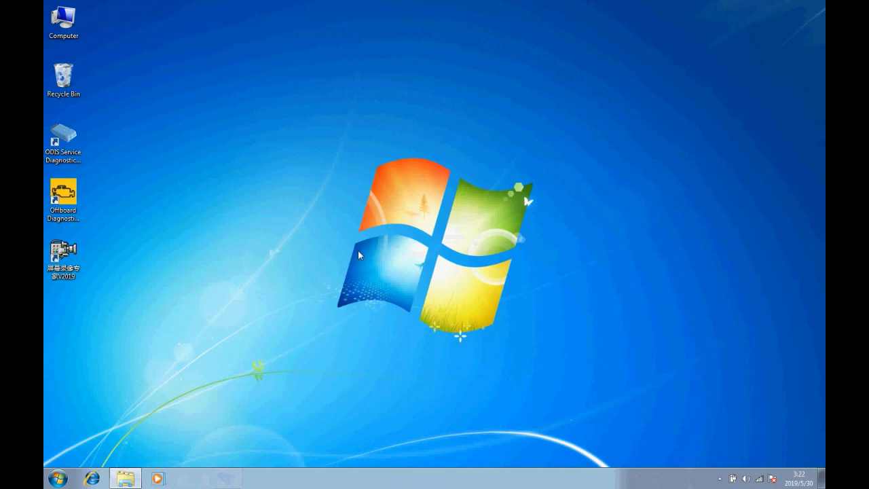